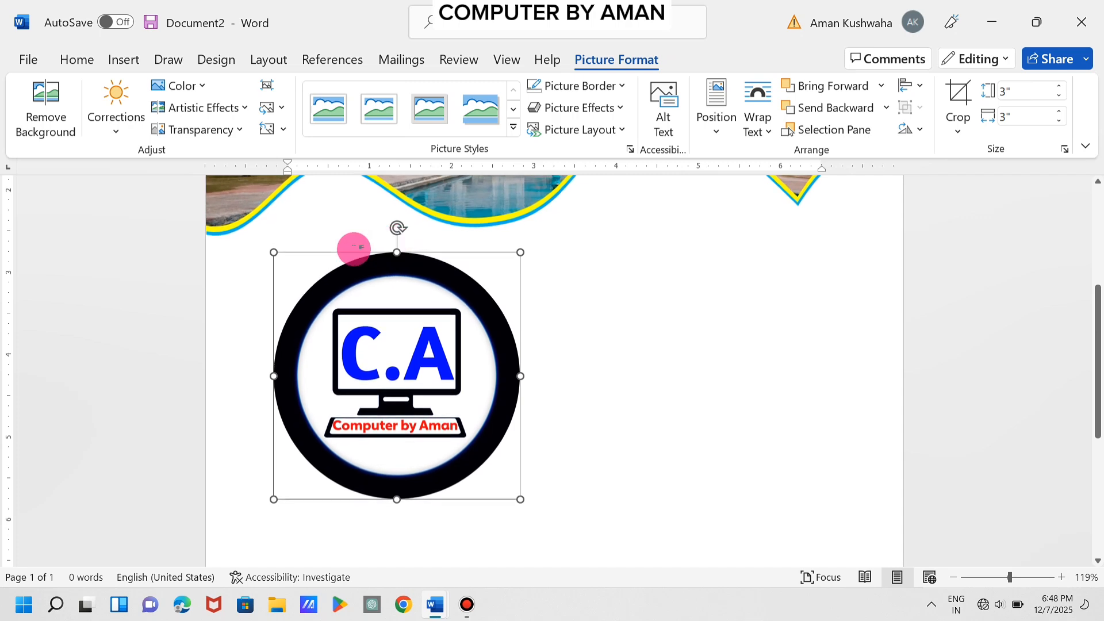
Shrink the round logo to about 1.12" and place it under the wave near the page's left margin.
drag(273, 252, 429, 406)
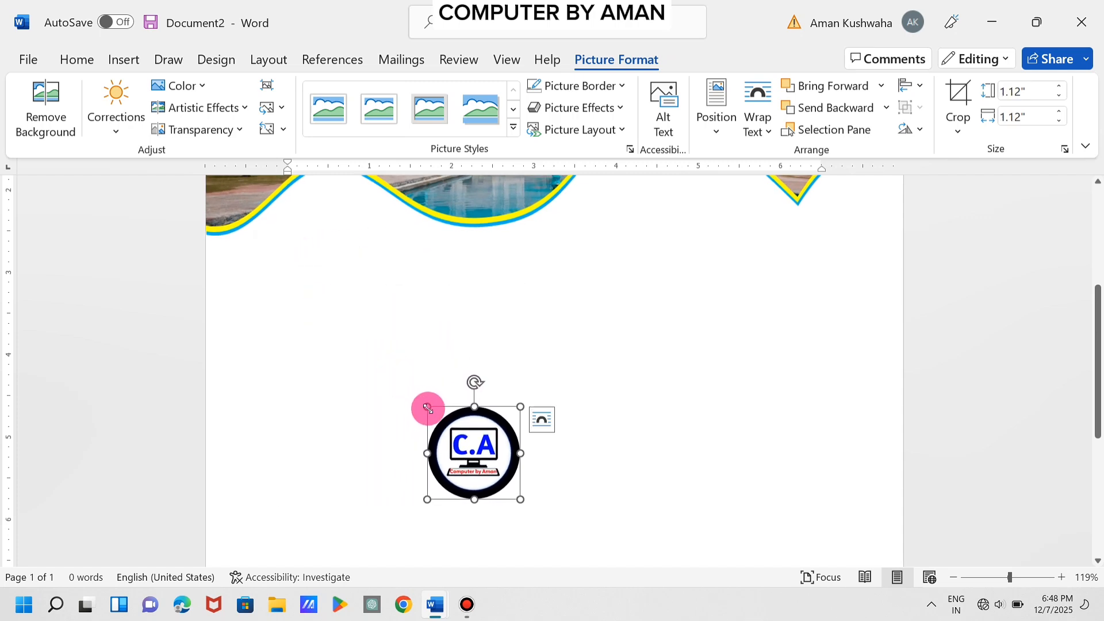
drag(475, 445, 325, 241)
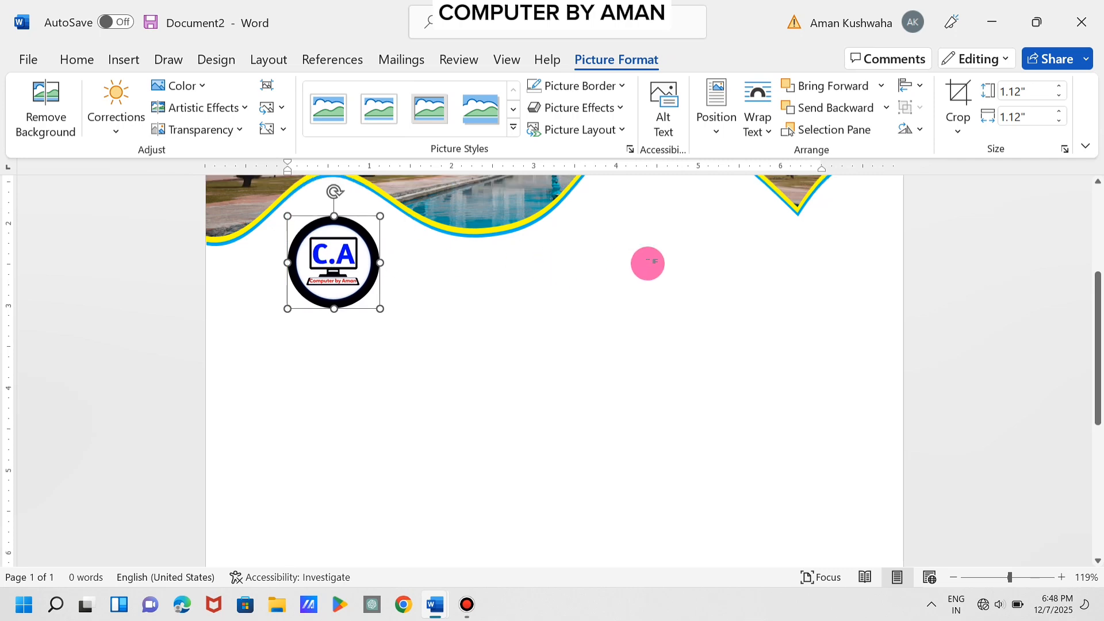
scroll(648, 264, up, 5)
click(647, 264)
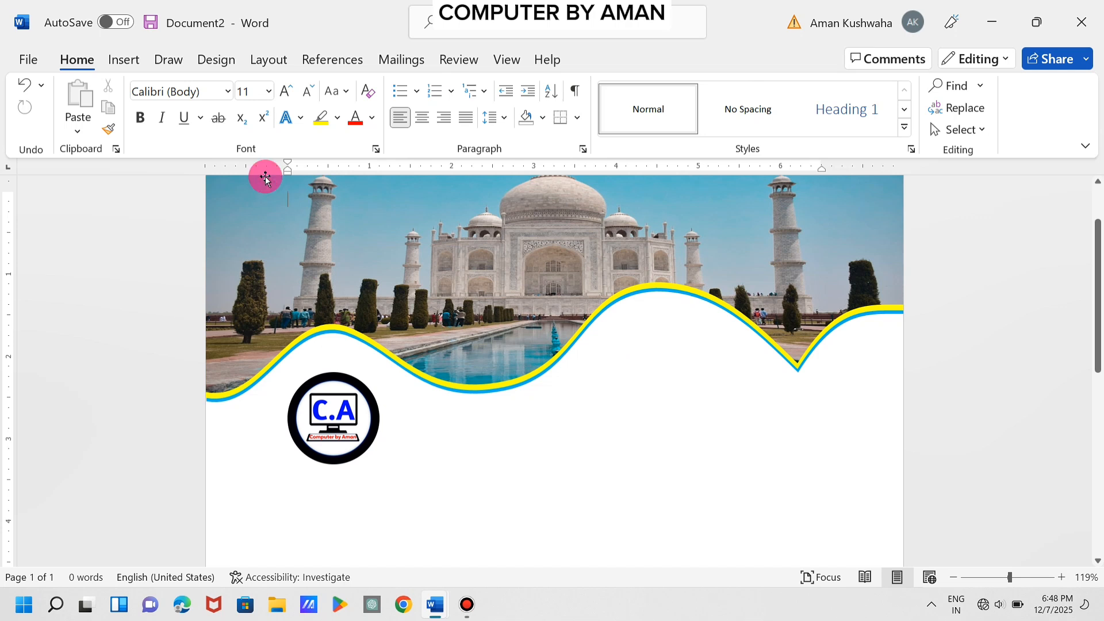
Insert WordArt in the first black style and move it to the white area beside the logo.
click(137, 63)
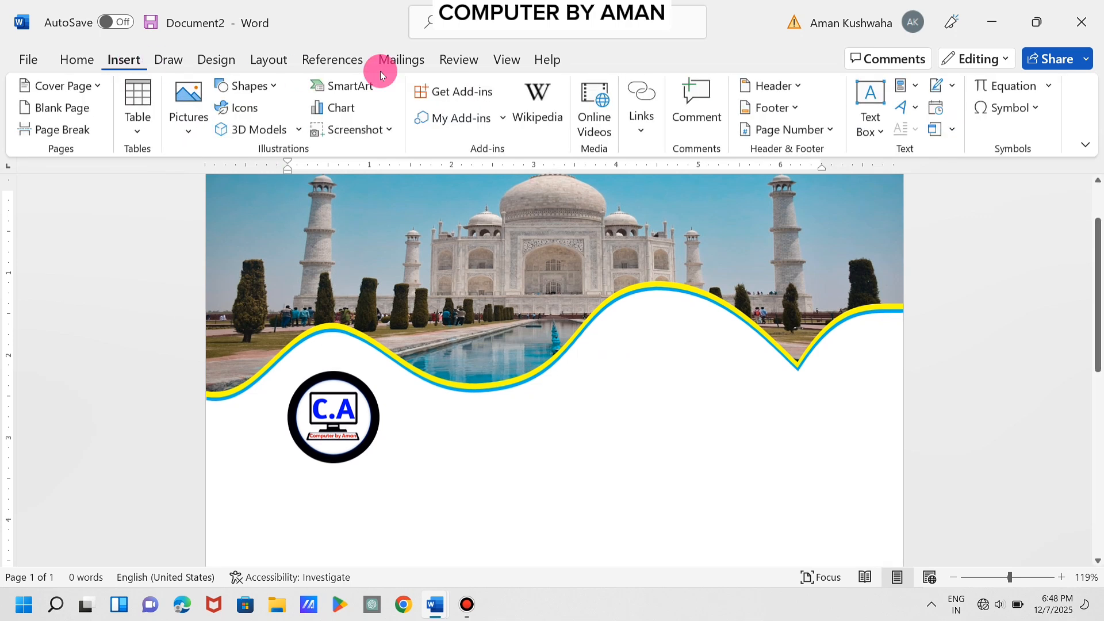
click(895, 107)
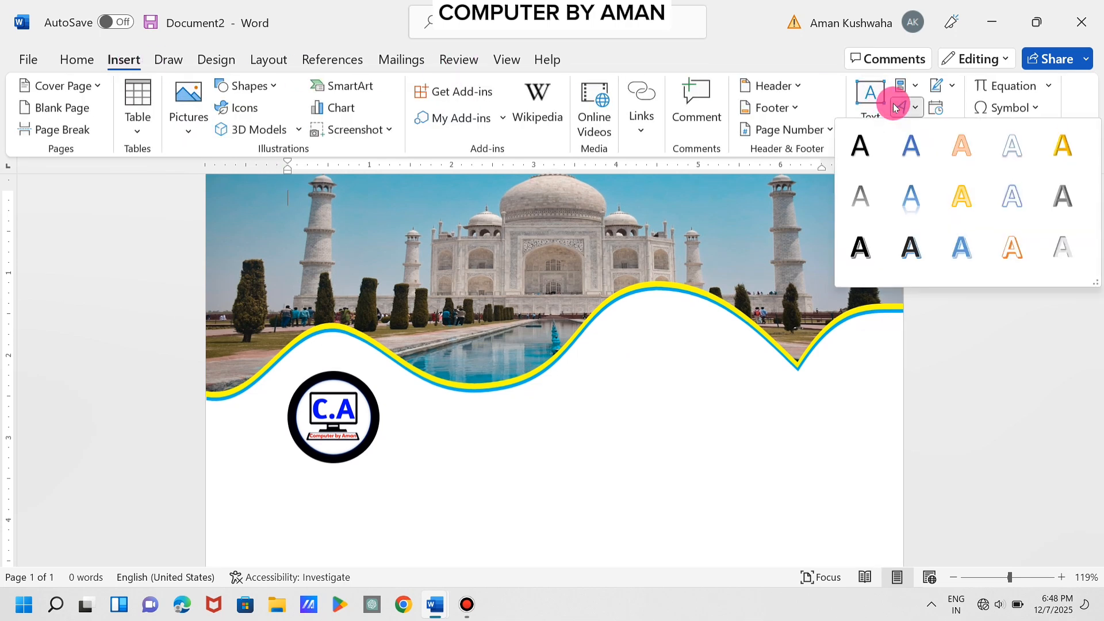
click(857, 158)
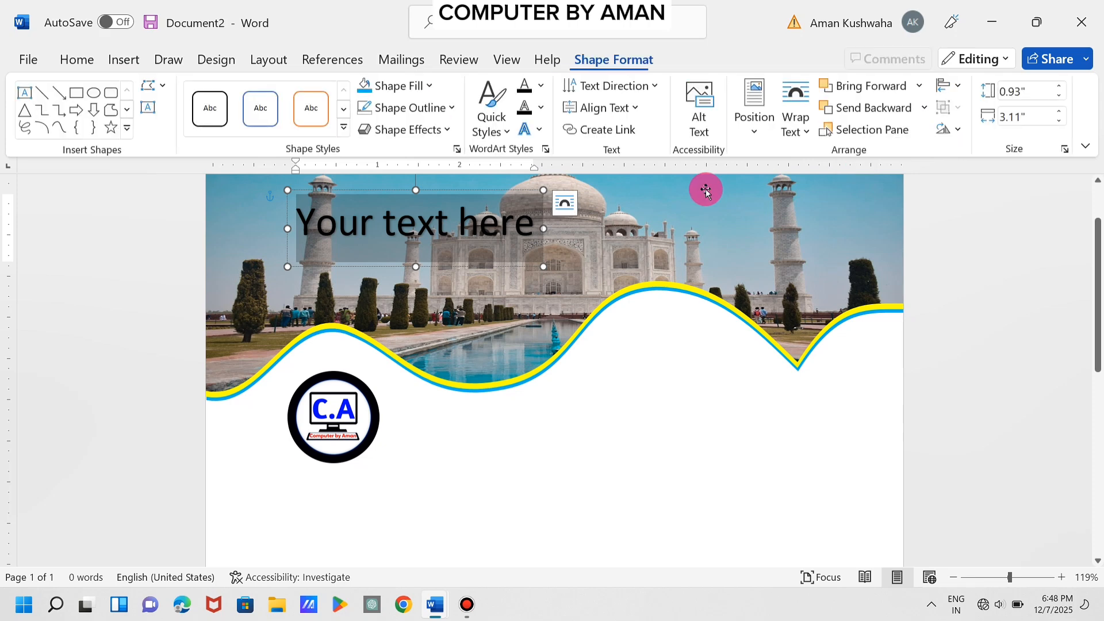
drag(506, 190, 746, 411)
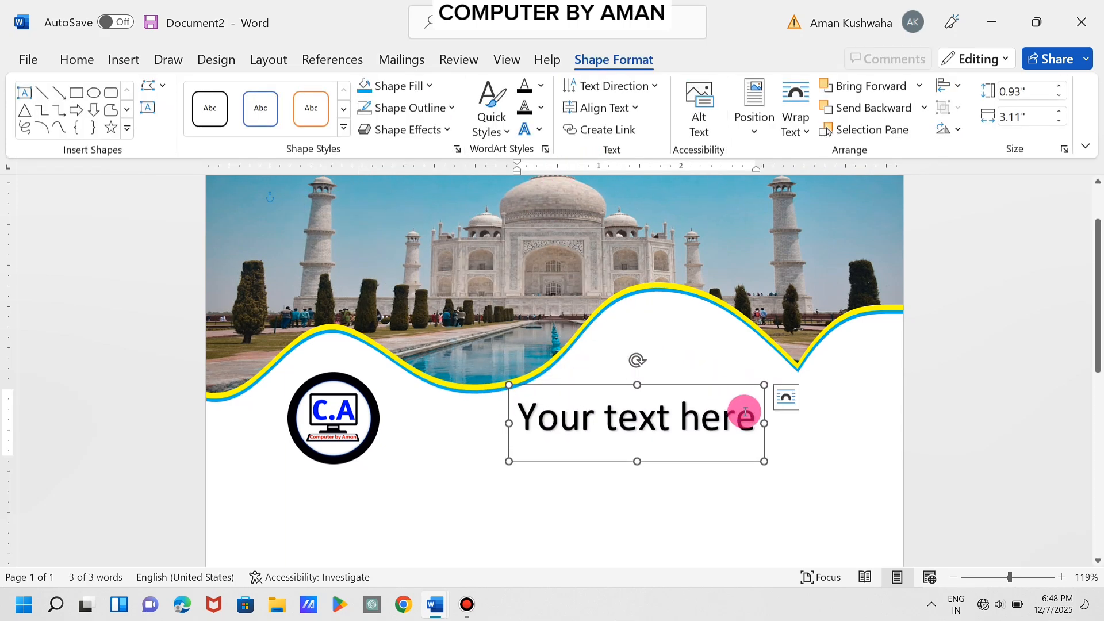
Replace the WordArt placeholder text with "2026" and "CALENDAR" on two separate lines.
key(Delete)
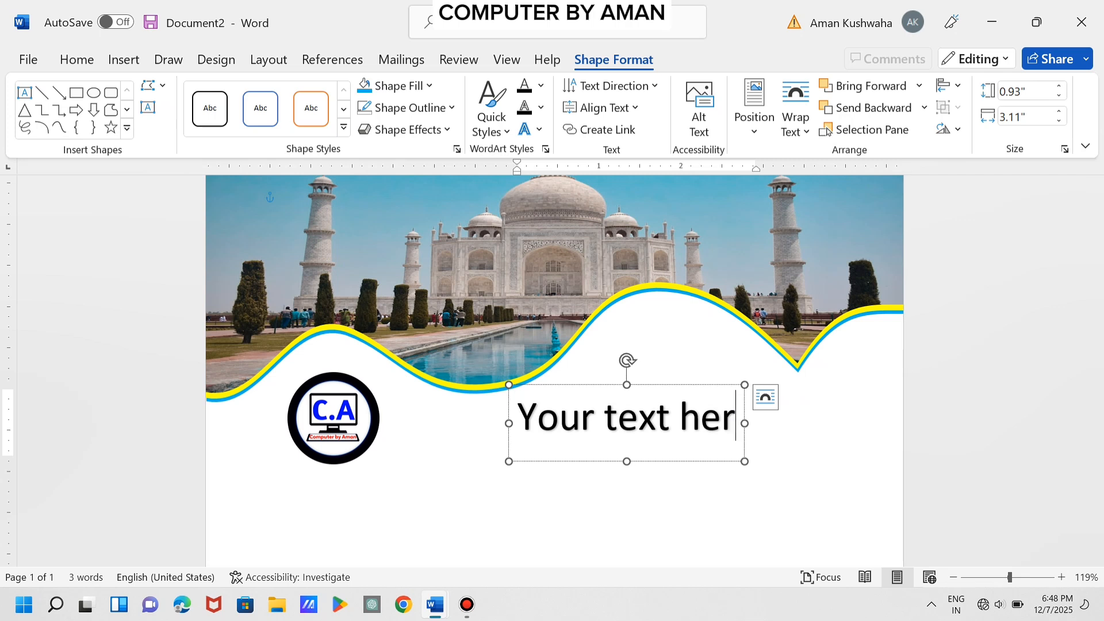
key(BackSpace)
key(BackSpace)
key(BackSpace)
key(BackSpace)
key(BackSpace)
key(BackSpace)
key(BackSpace)
key(BackSpace)
key(BackSpace)
key(BackSpace)
key(BackSpace)
key(BackSpace)
key(BackSpace)
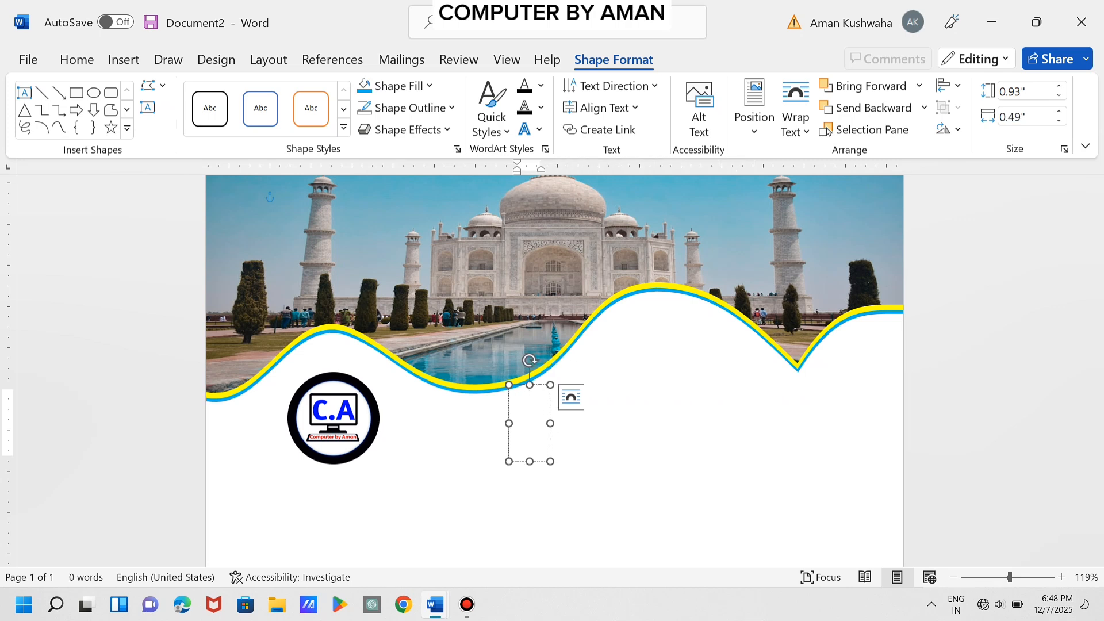
text(2026)
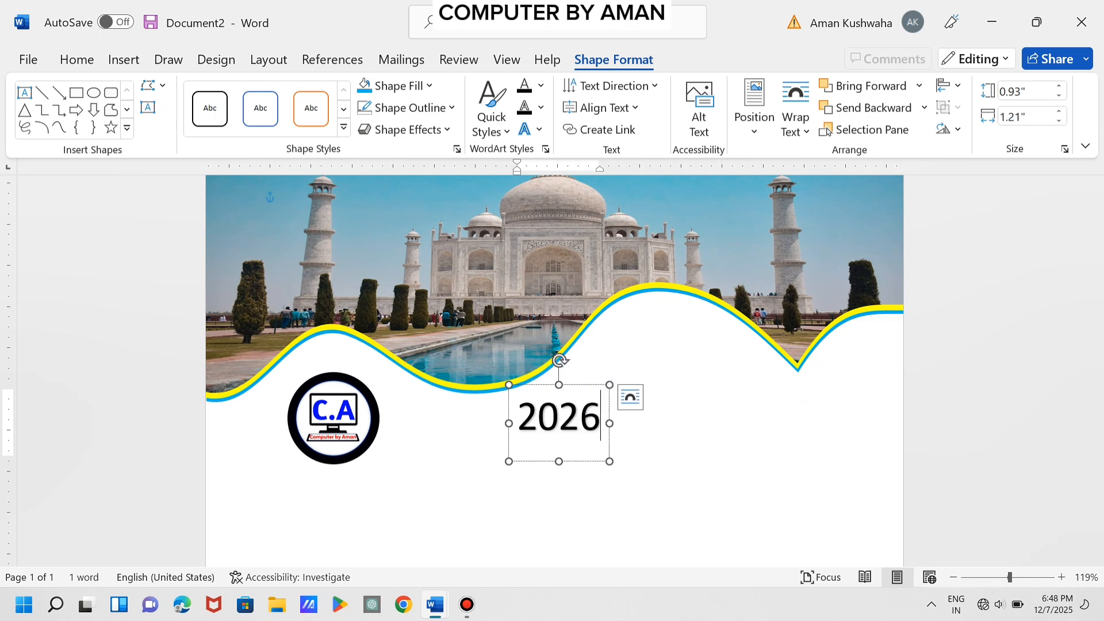
key(Return)
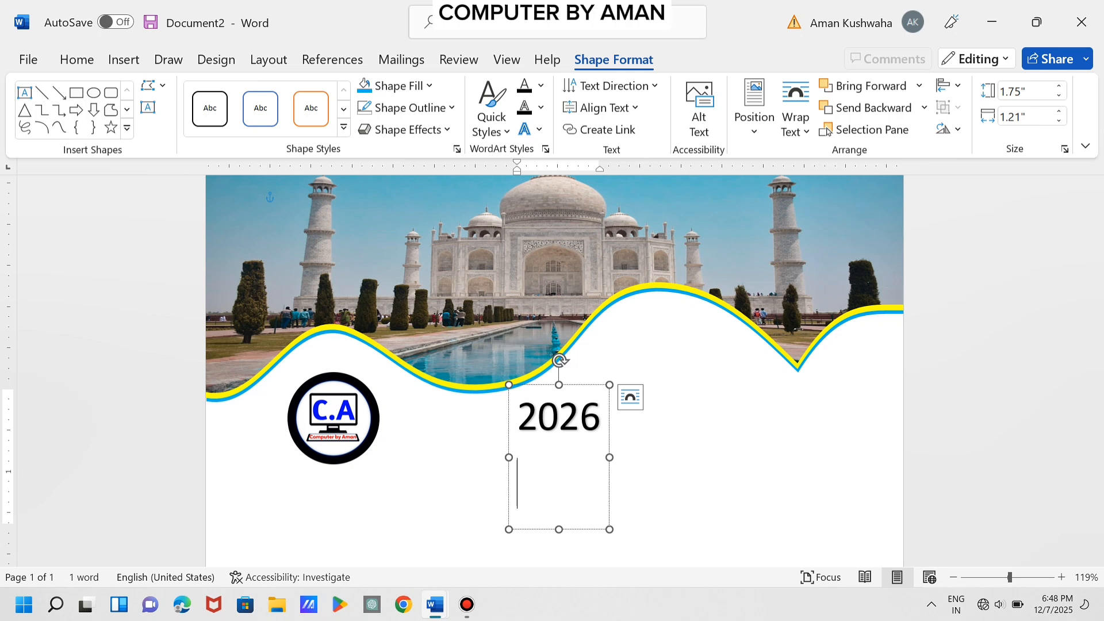
text(CALE)
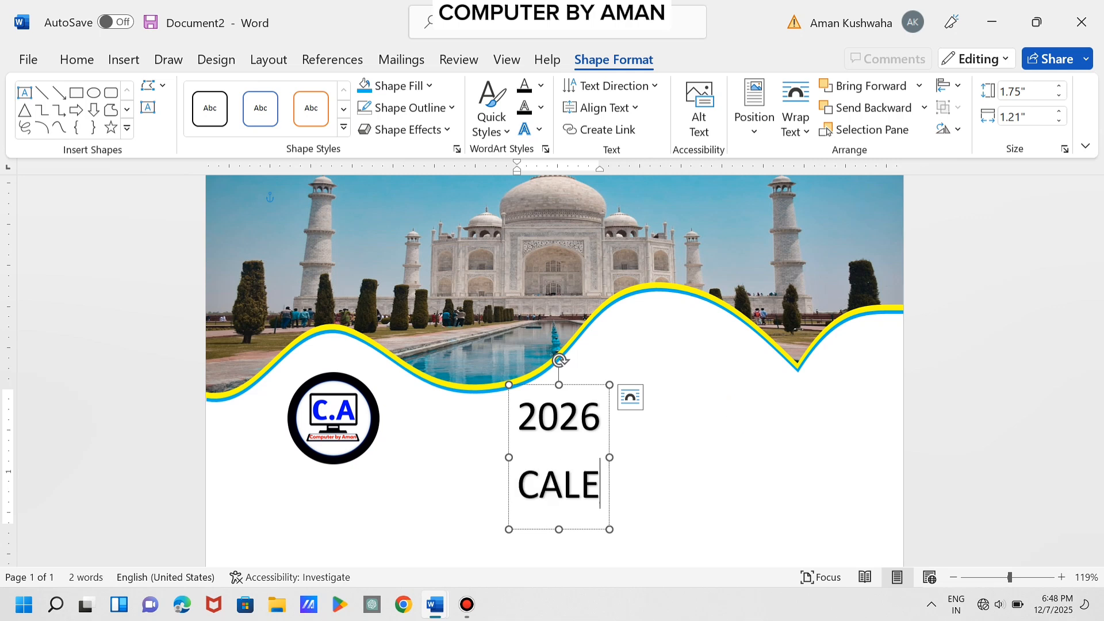
text(NDAR)
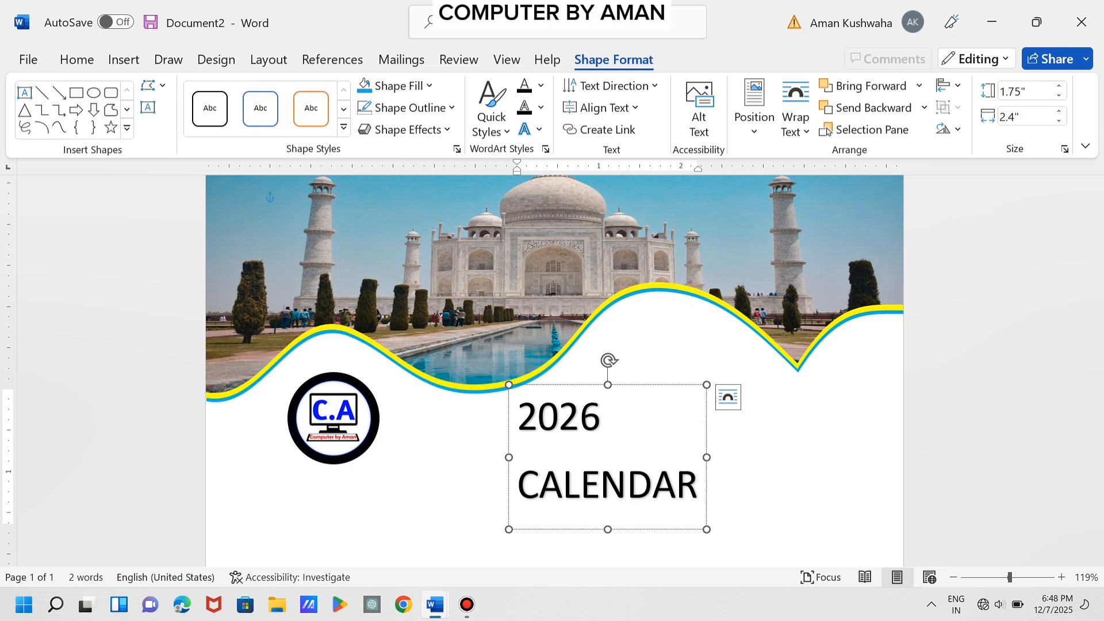
Enlarge all of the "2026 CALENDAR" WordArt text to 48 pt.
click(668, 432)
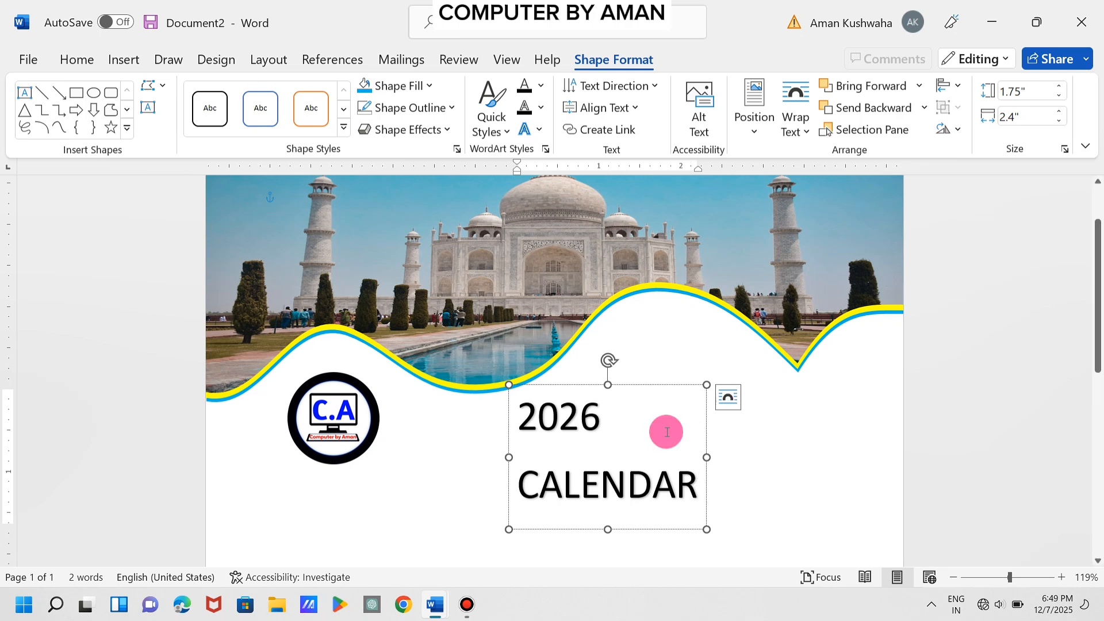
key(ctrl+a)
key(ctrl+])
key(ctrl+])
key(ctrl+])
key(ctrl+])
key(ctrl+])
key(ctrl+])
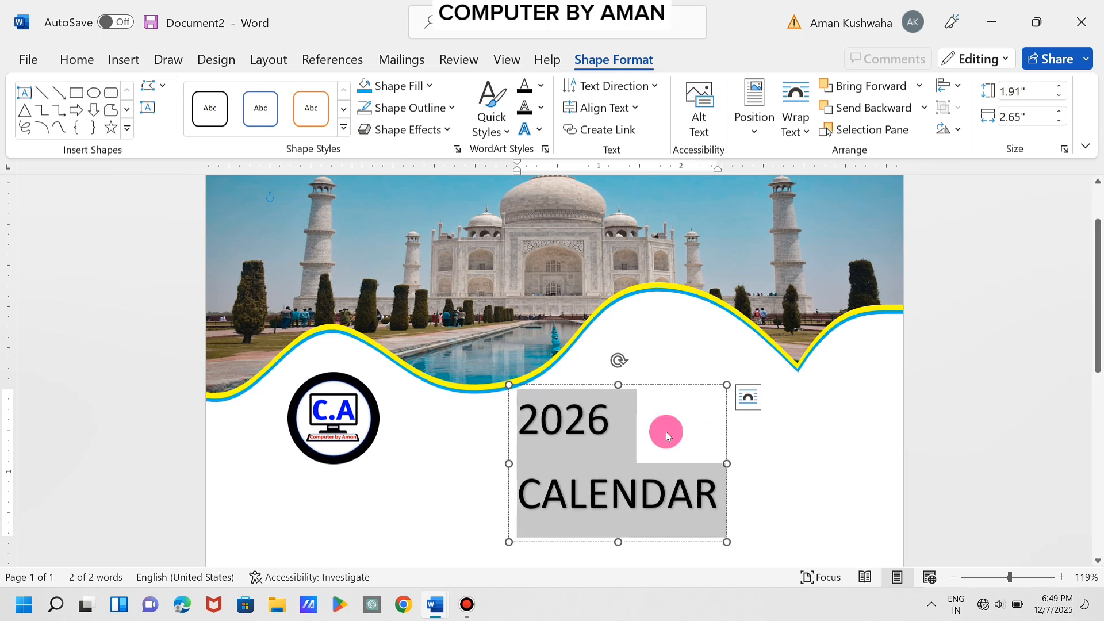
click(81, 60)
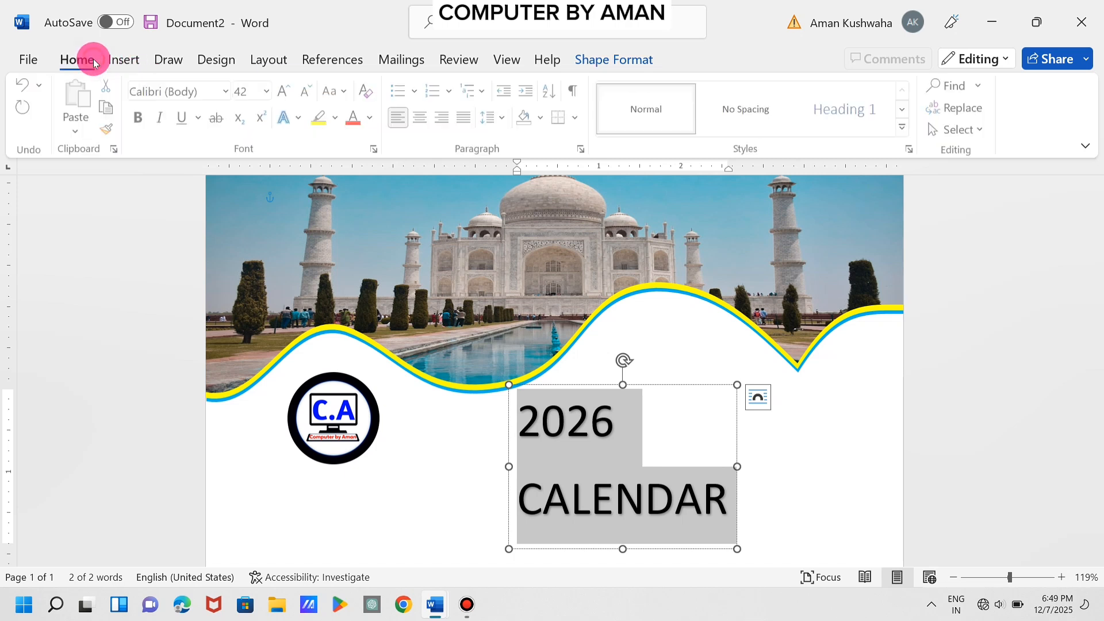
click(287, 93)
click(287, 93)
click(287, 93)
click(287, 92)
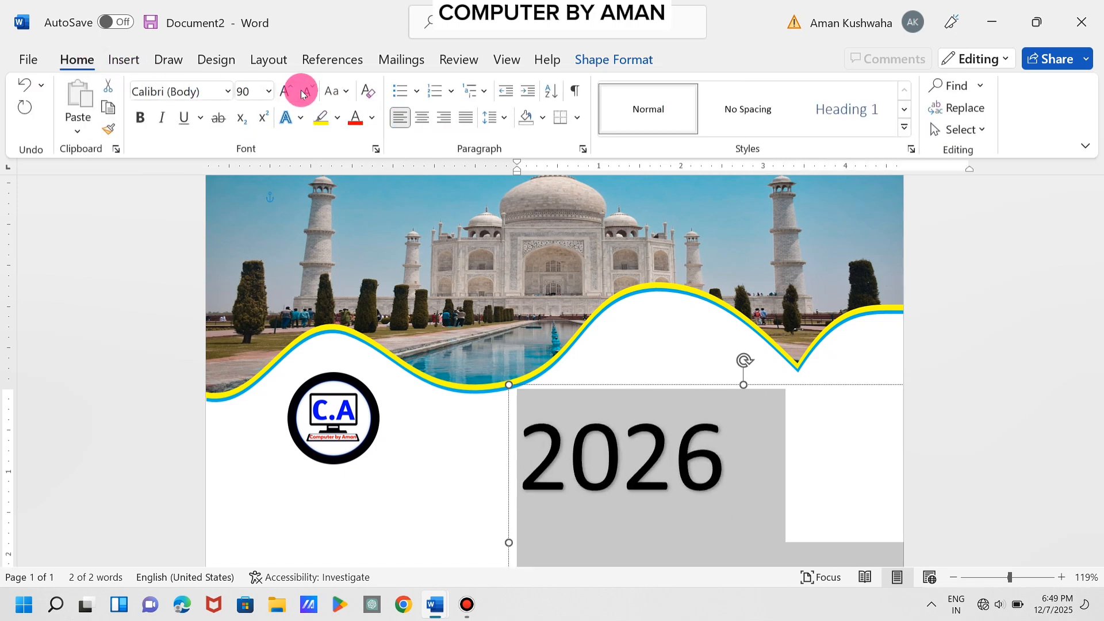
click(307, 92)
click(308, 92)
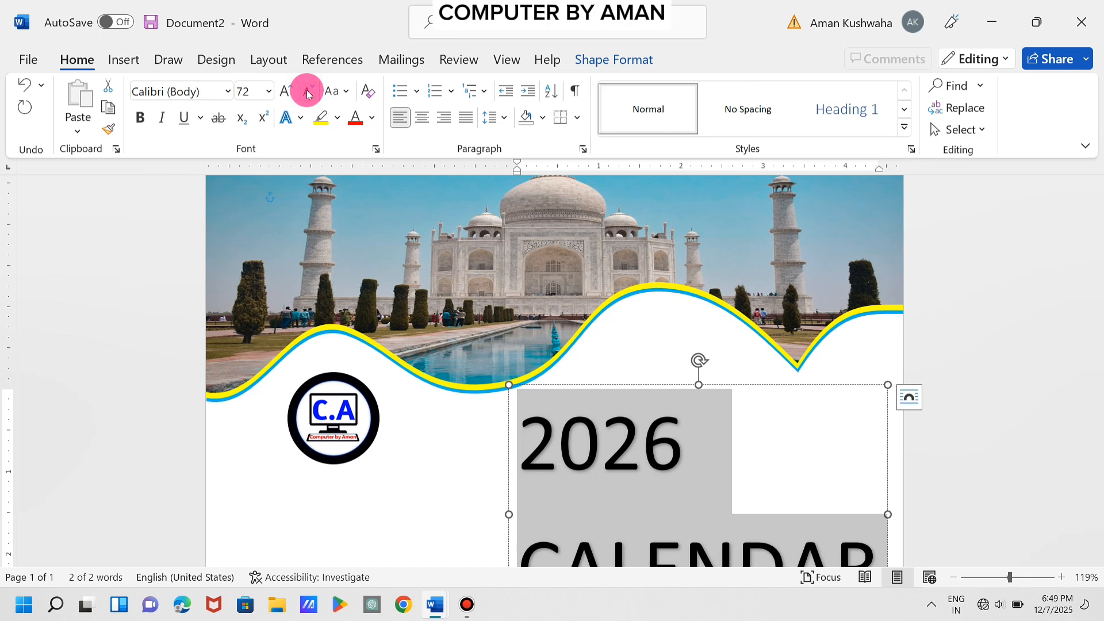
click(307, 94)
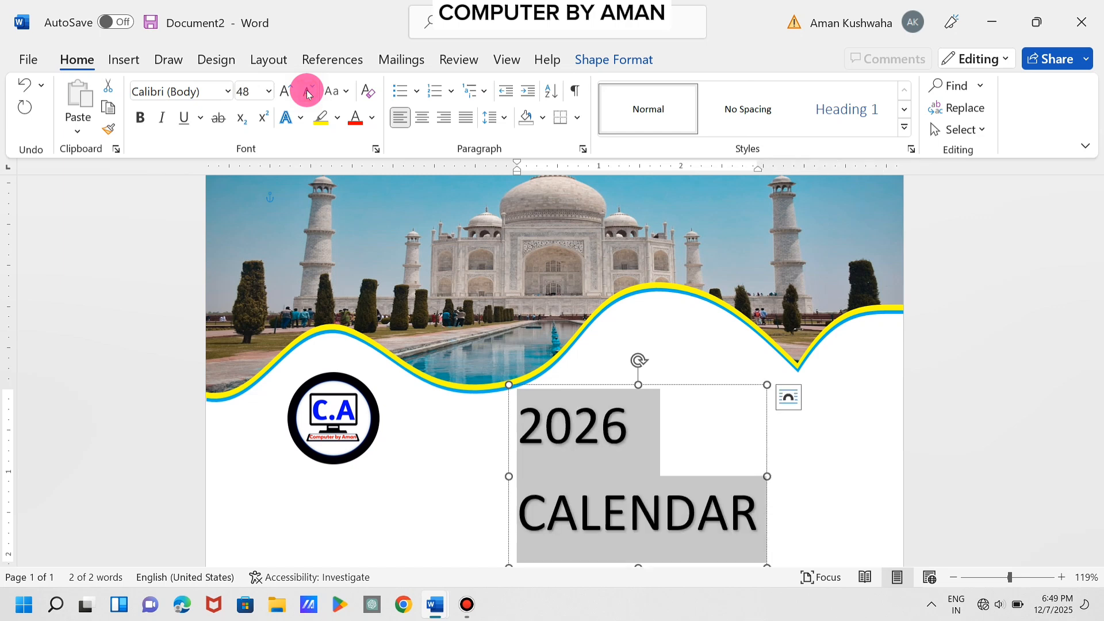
Enlarge only "2026" to 90 pt and move the WordArt box up so it overlaps the wave.
click(676, 426)
drag(675, 426, 510, 424)
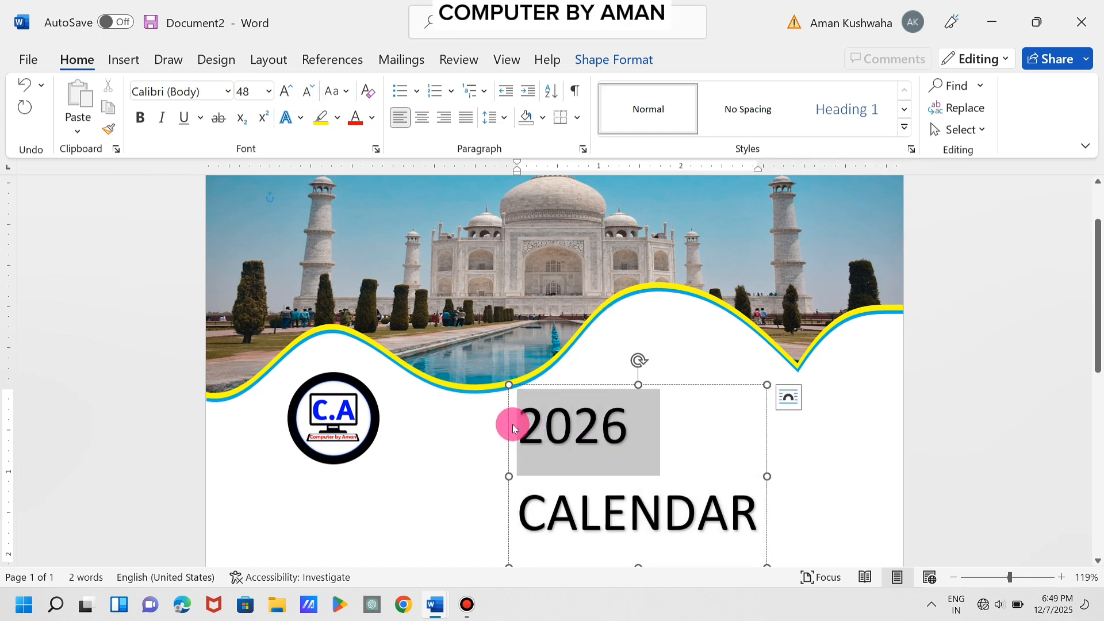
click(282, 93)
click(282, 94)
click(282, 93)
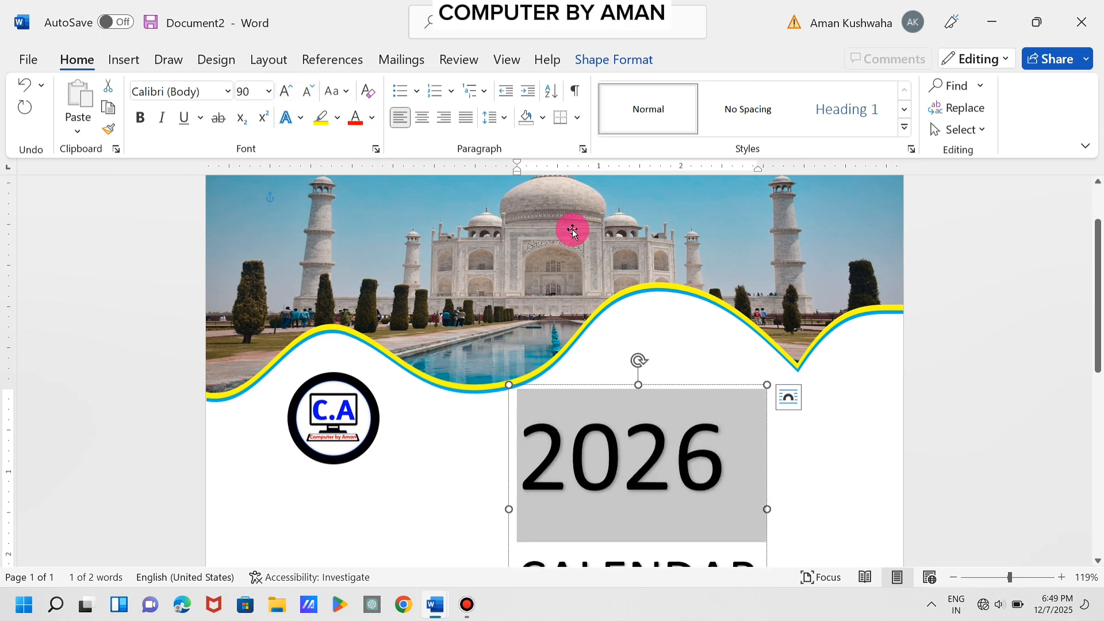
click(654, 467)
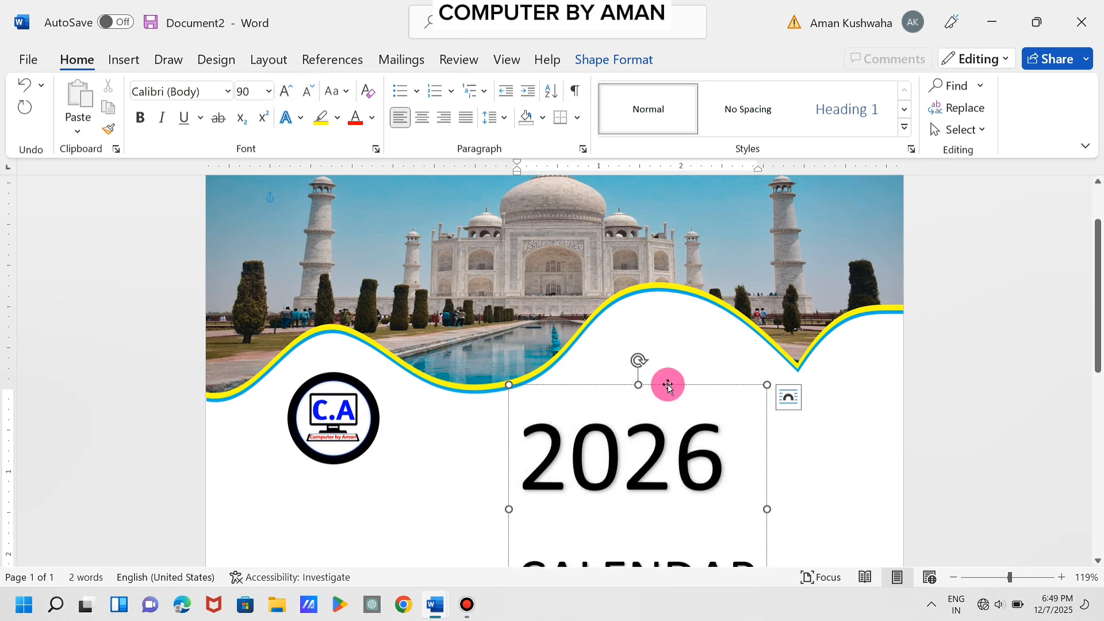
drag(668, 385, 664, 301)
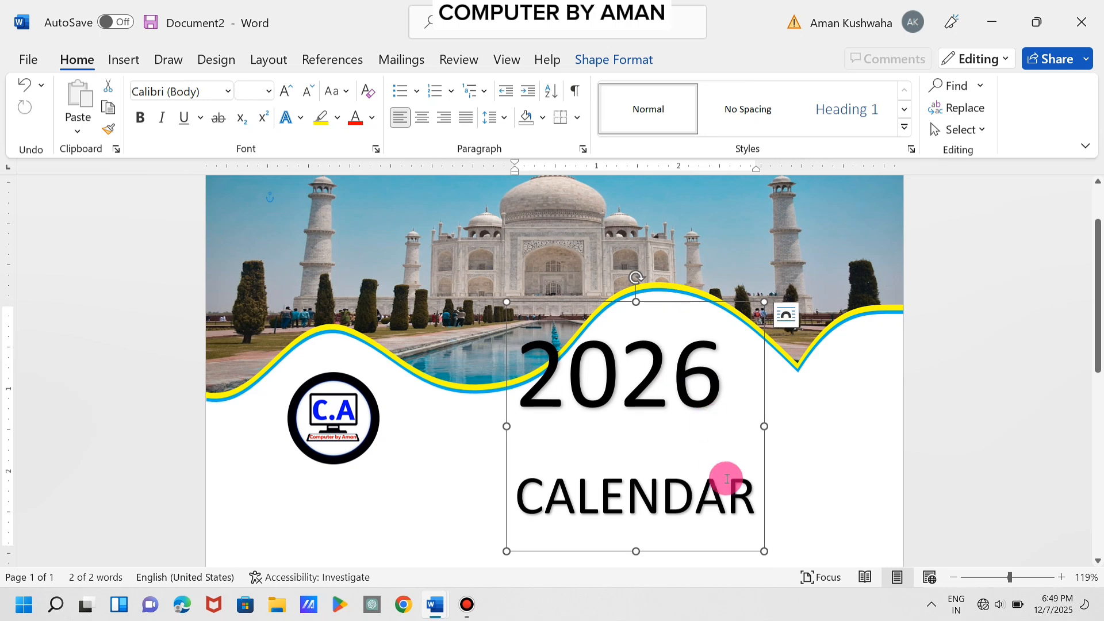
Remove the space after the paragraphs in the whole WordArt text and set its line spacing to 1.0.
click(752, 496)
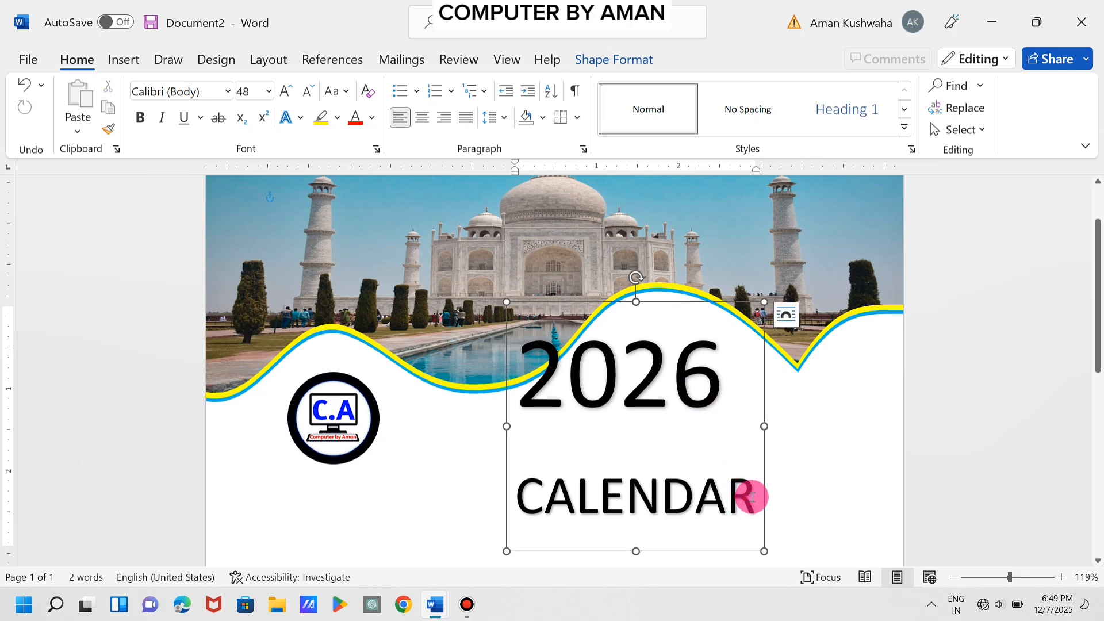
key(ctrl+a)
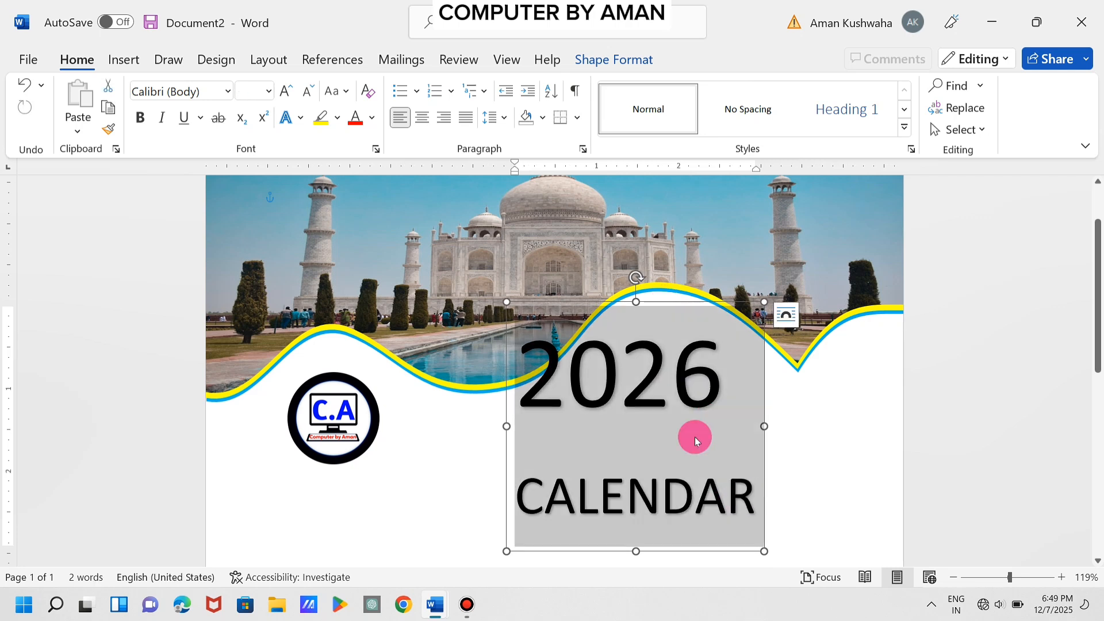
click(499, 129)
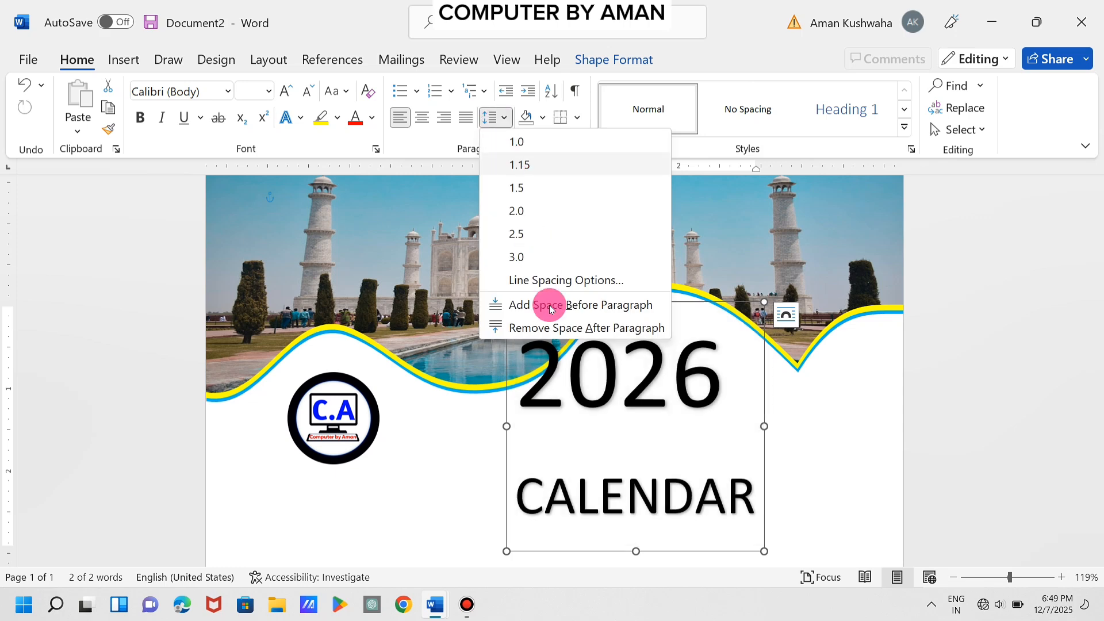
click(553, 328)
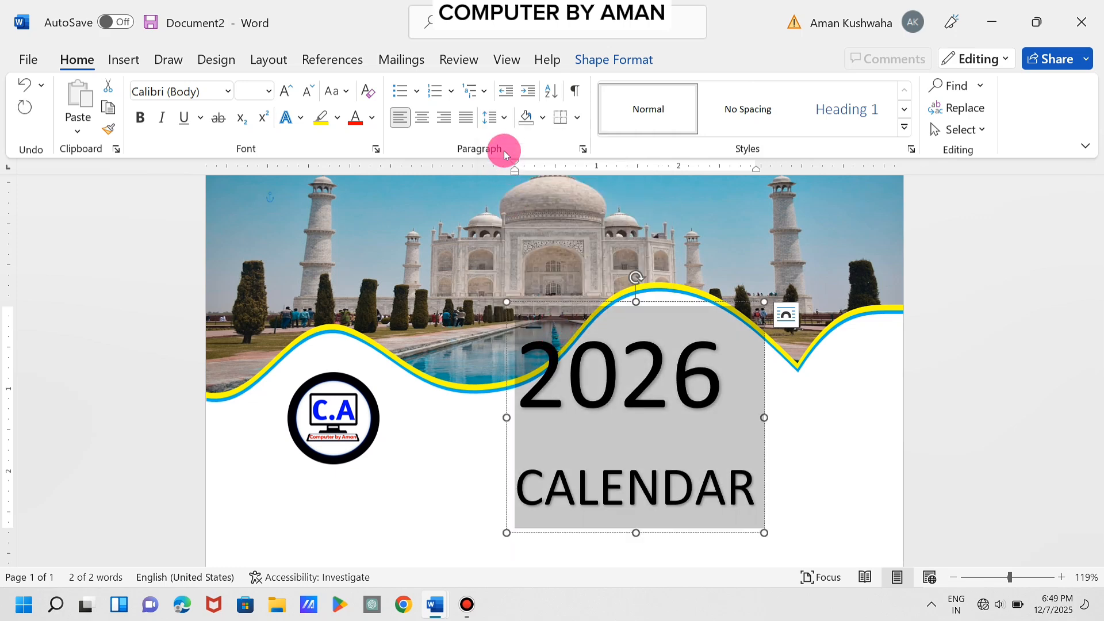
click(501, 128)
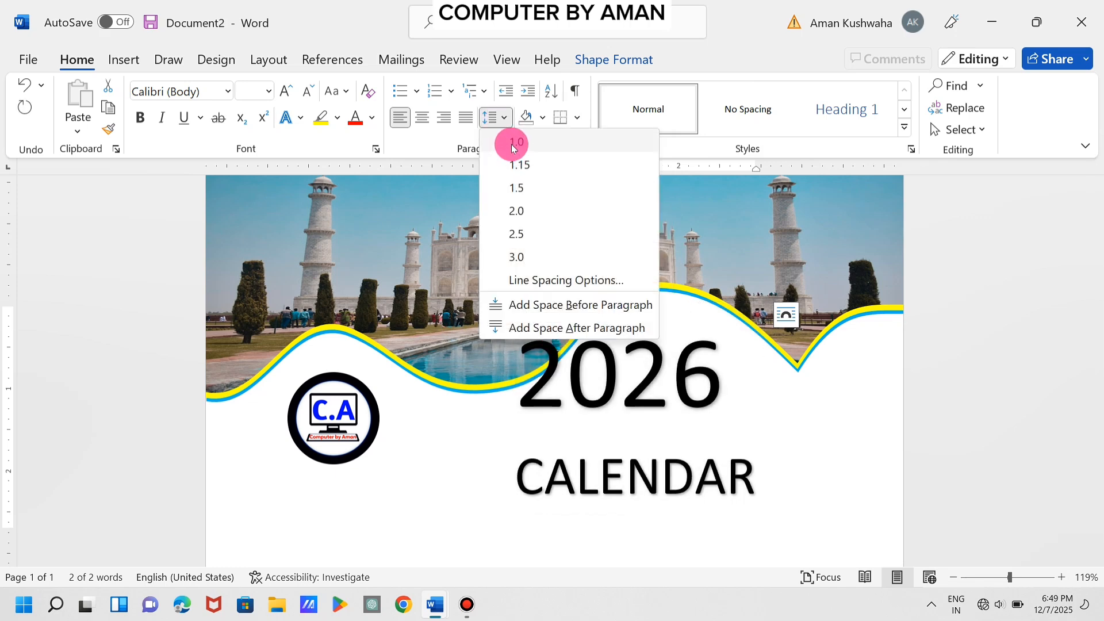
click(511, 145)
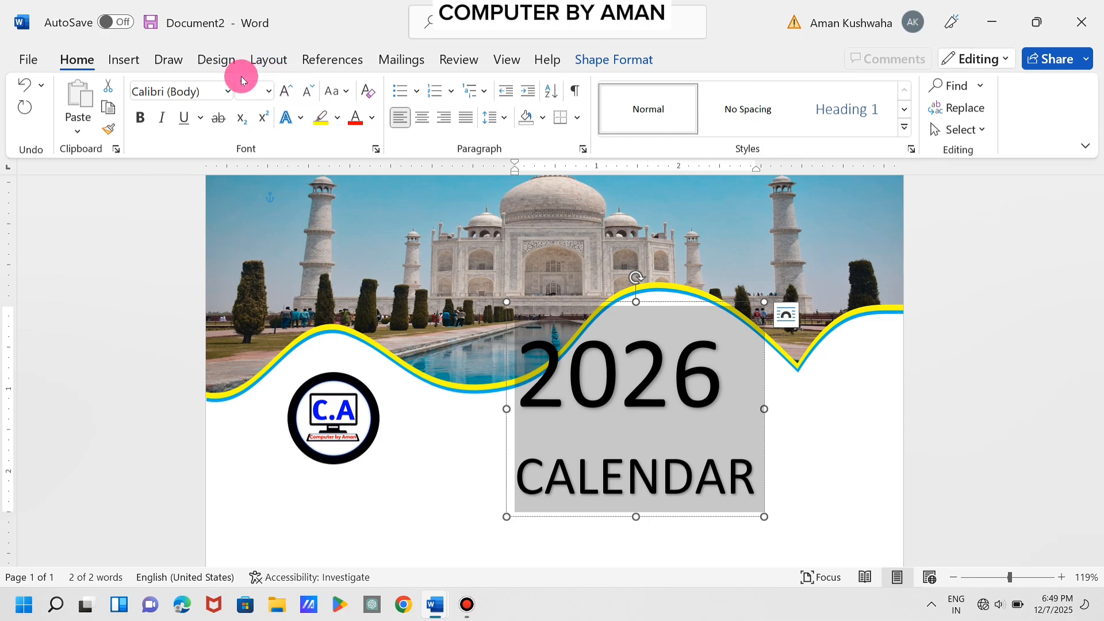
Change the WordArt text's font to Copperplate Gothic Bold and reduce "2026" to 72 pt.
click(225, 93)
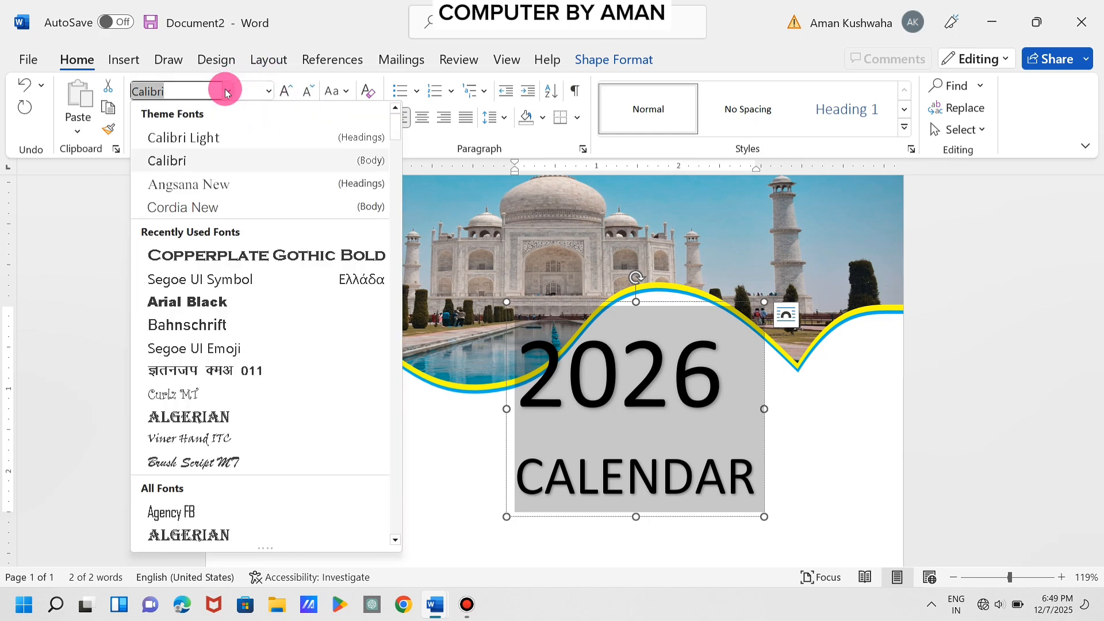
click(289, 256)
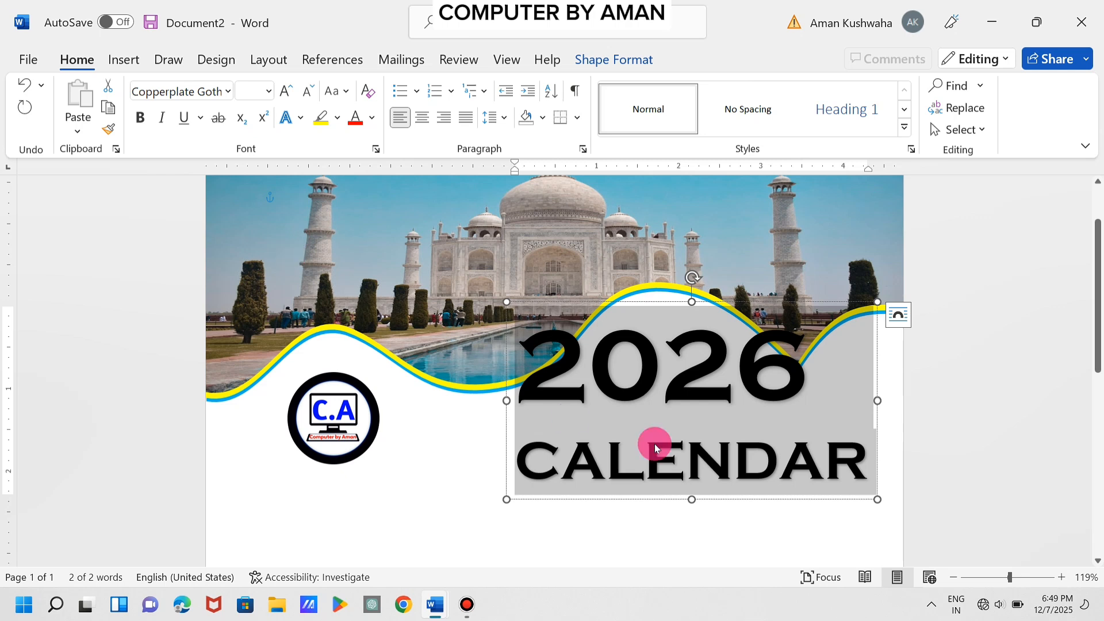
click(832, 374)
drag(812, 370, 526, 360)
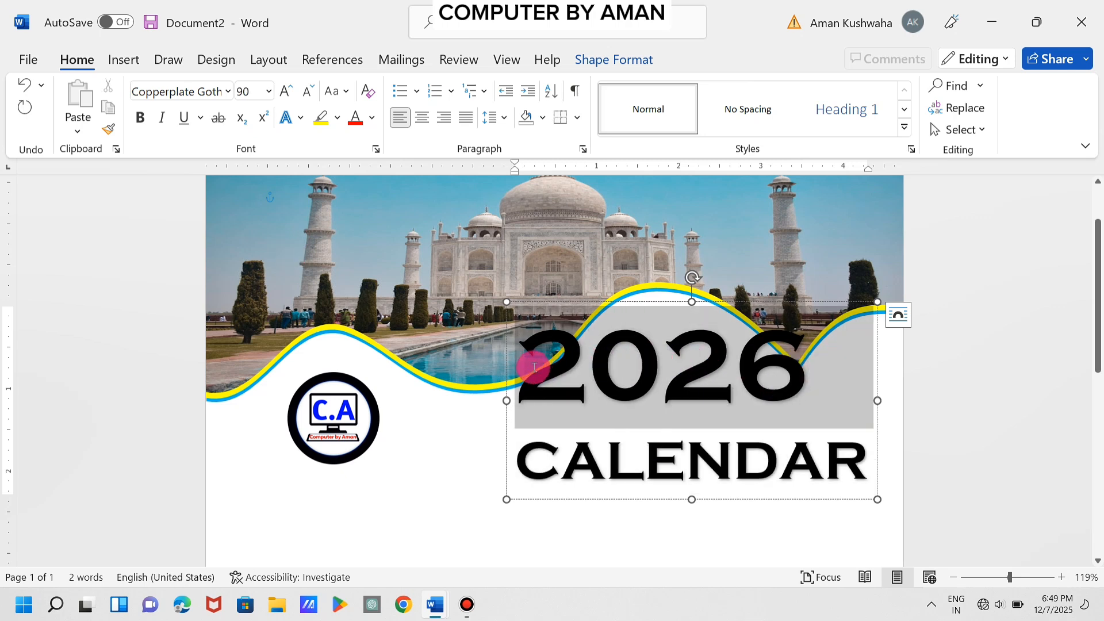
click(308, 92)
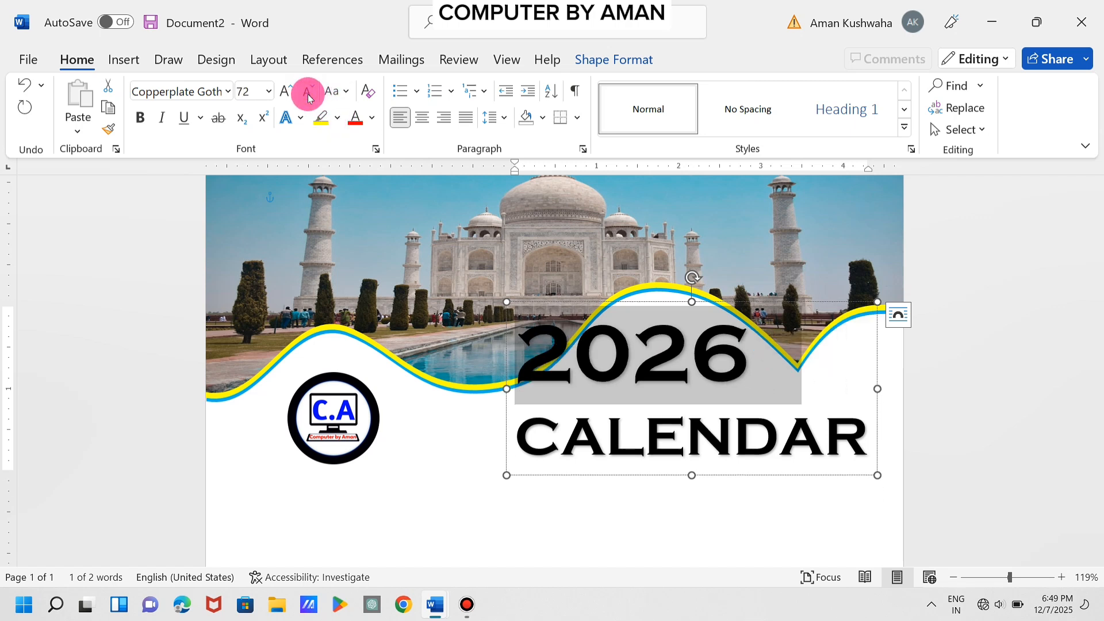
click(309, 97)
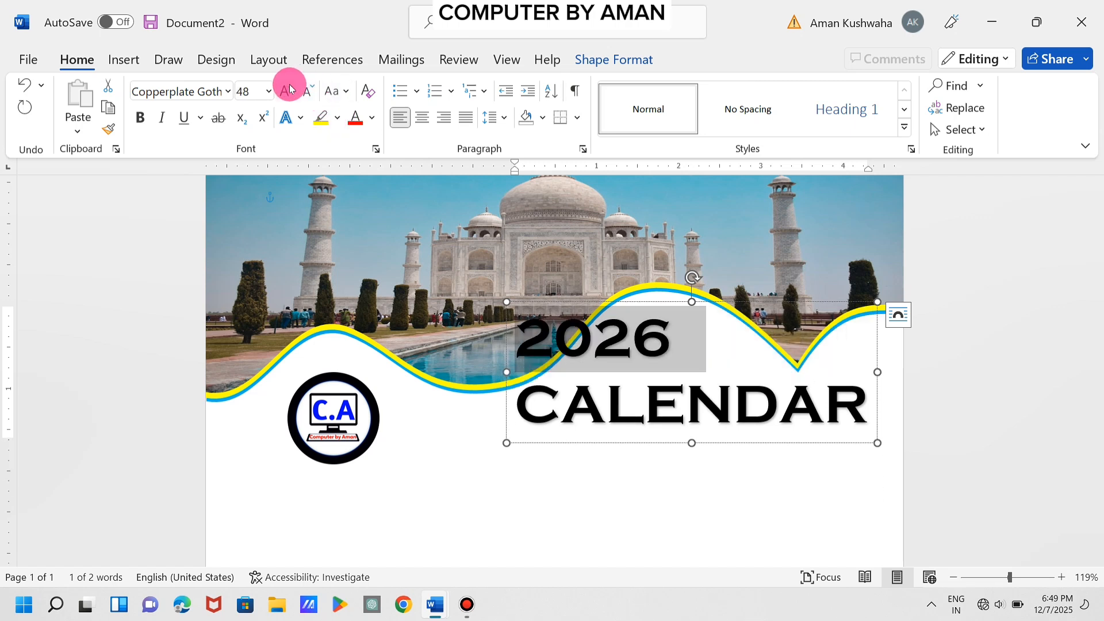
click(286, 92)
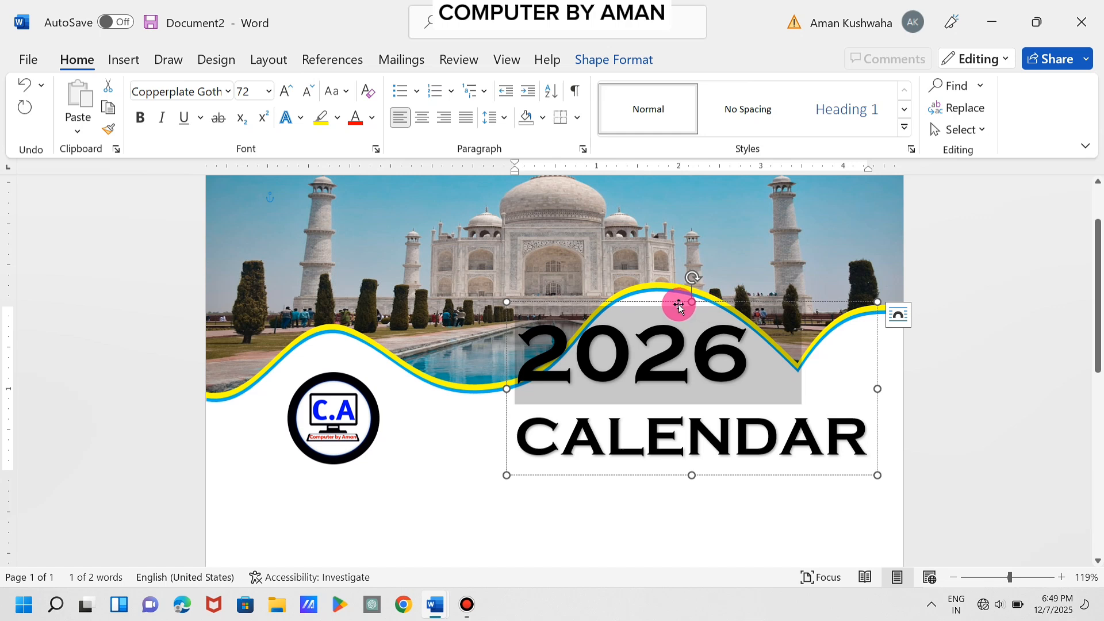
Move the WordArt box down and to the right, beneath the wave, and set "CALENDAR" to 45 pt.
drag(677, 303, 716, 344)
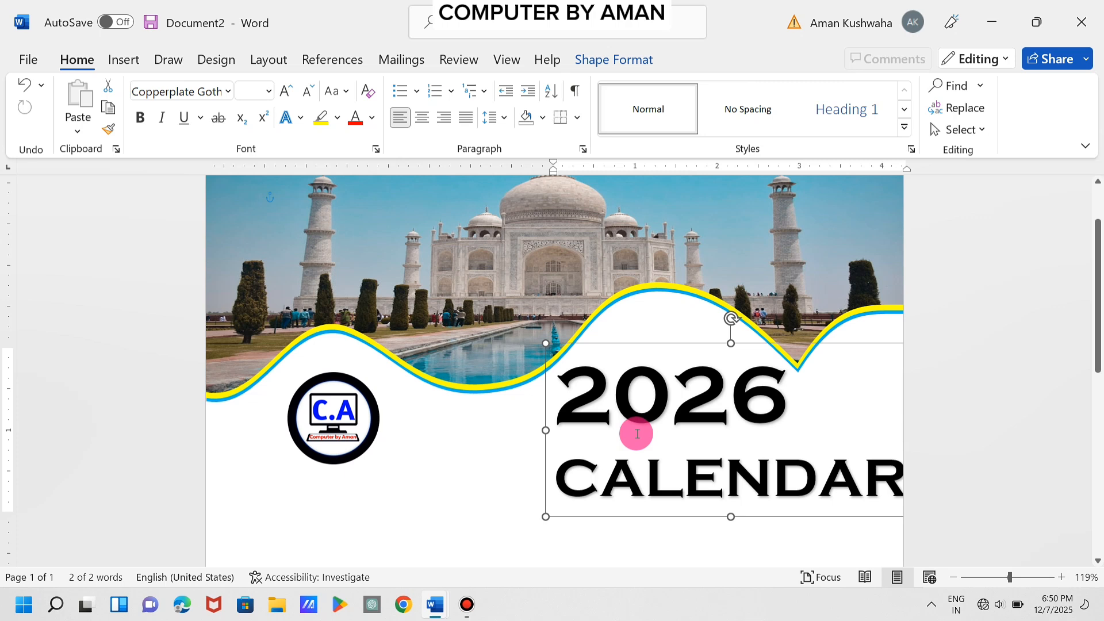
click(636, 489)
key(ctrl+a)
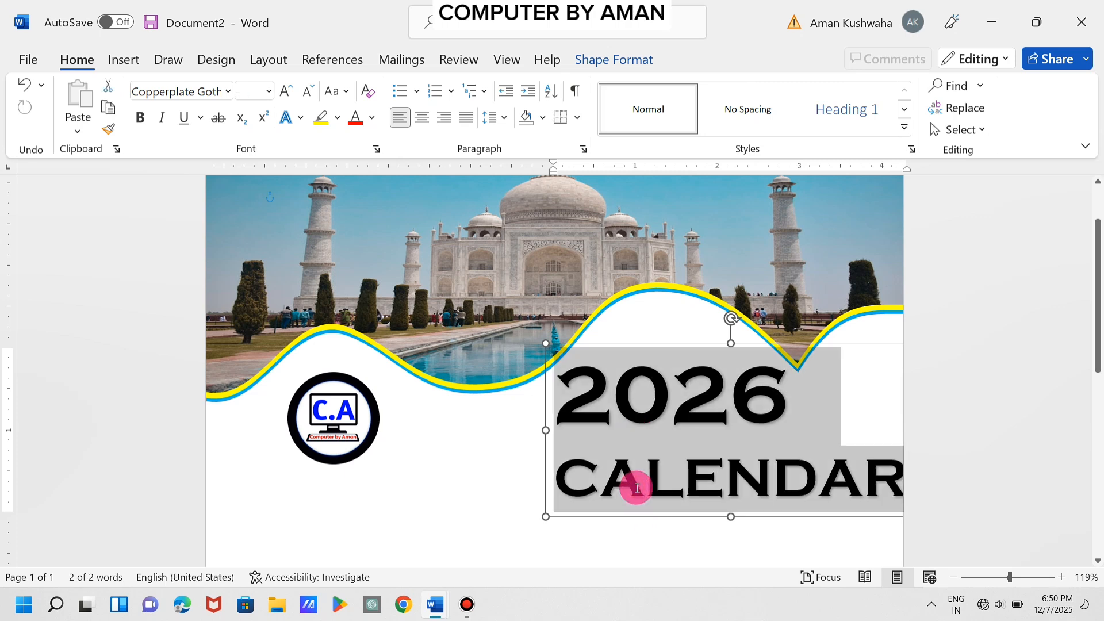
click(637, 490)
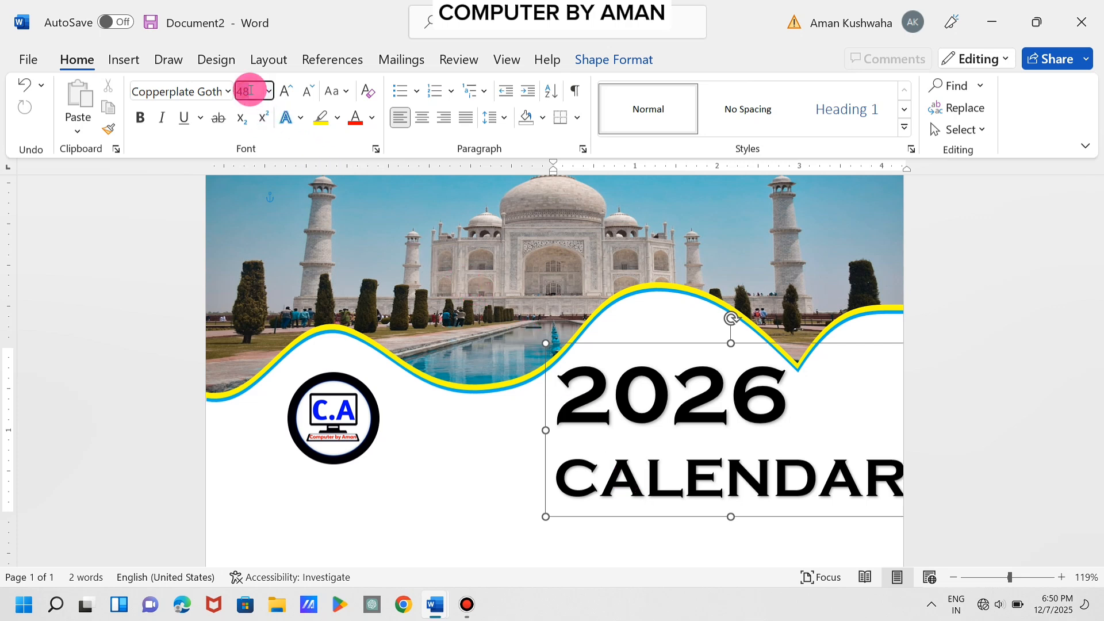
text(4)
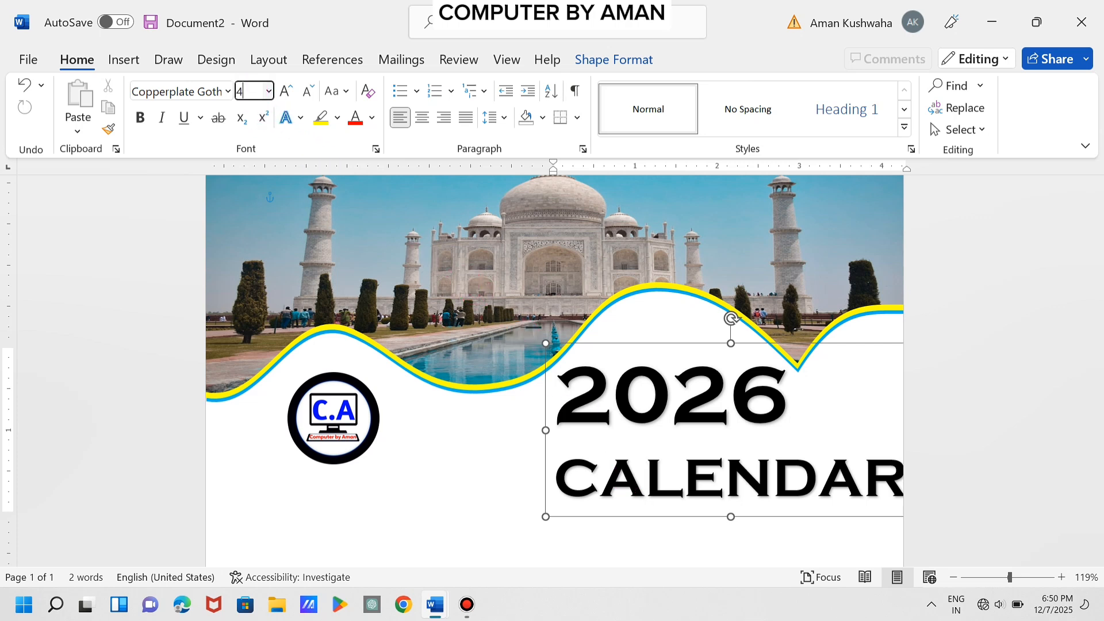
key(Return)
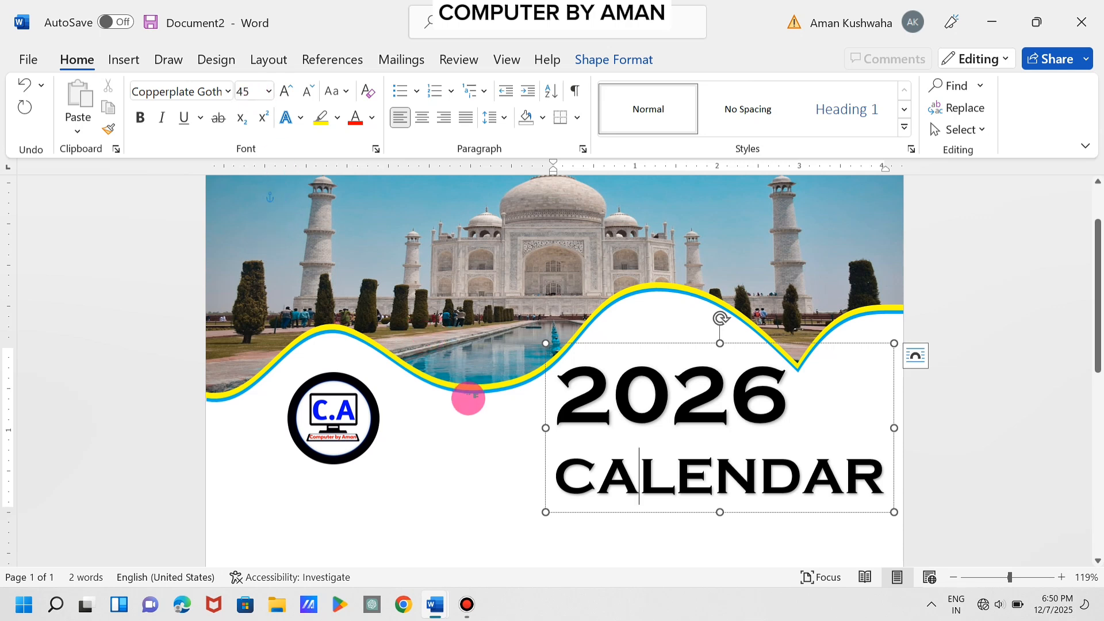
Recolour the whole "2026 CALENDAR" WordArt text to the standard Blue.
key(ctrl+a)
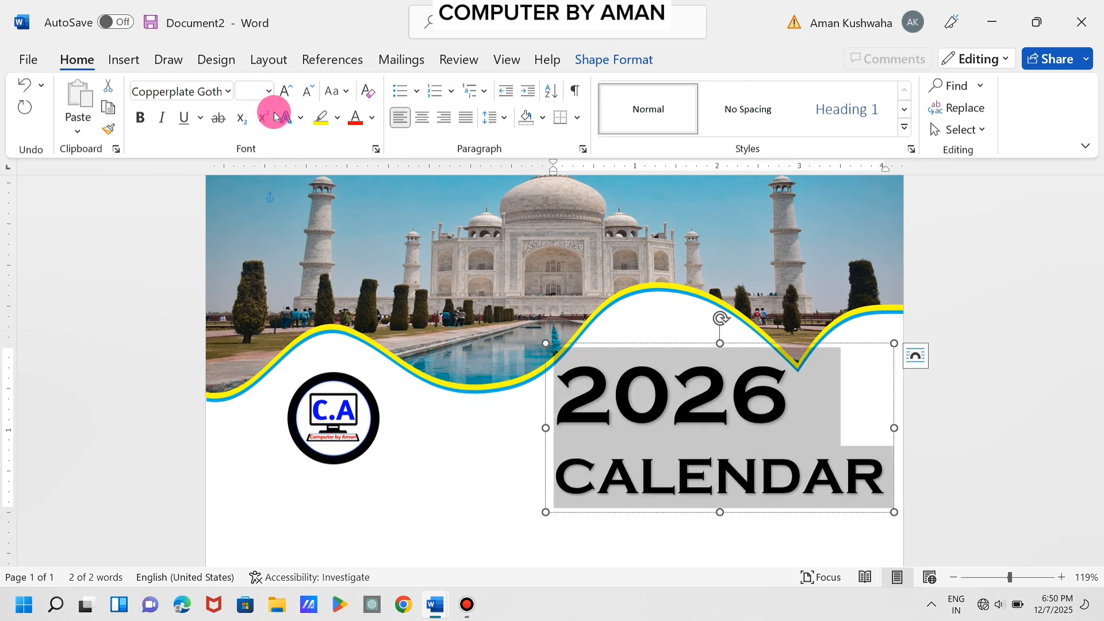
click(371, 117)
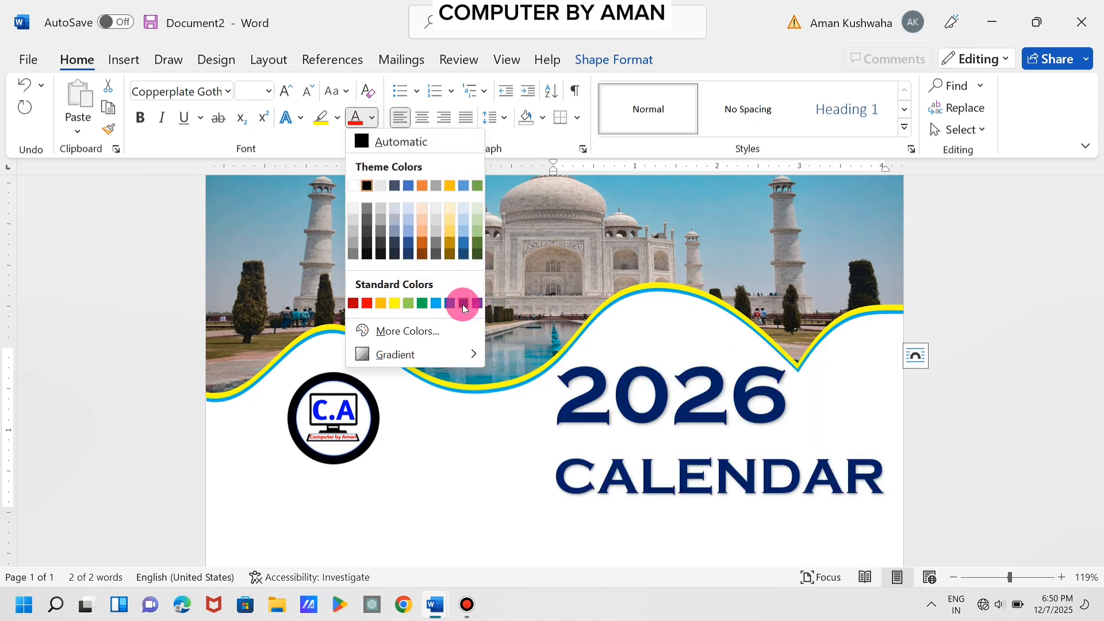
click(463, 305)
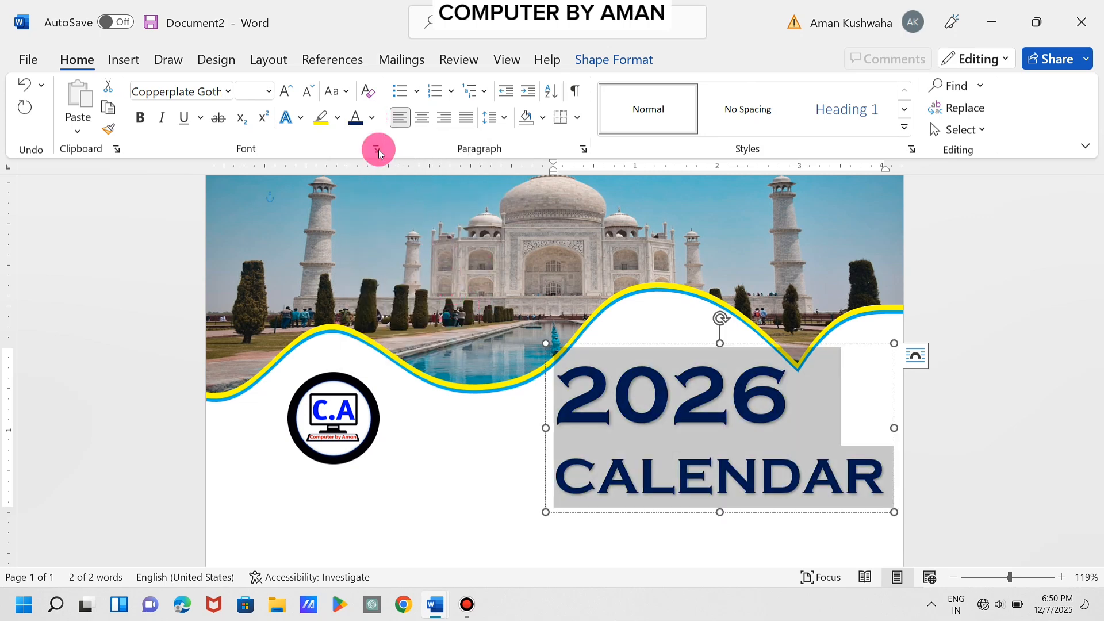
click(372, 121)
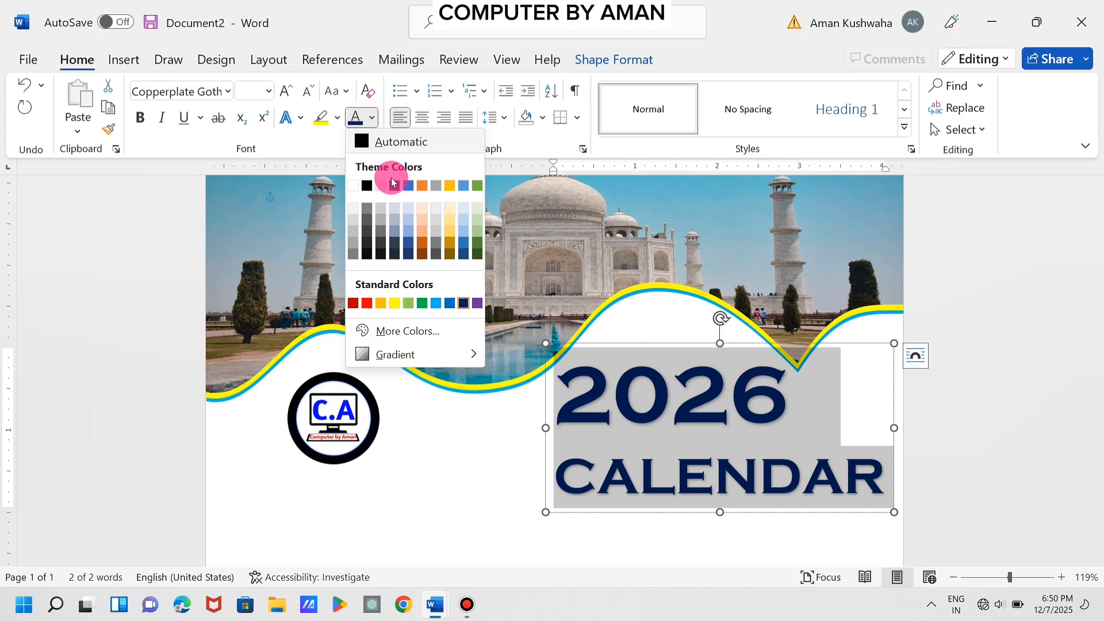
click(451, 305)
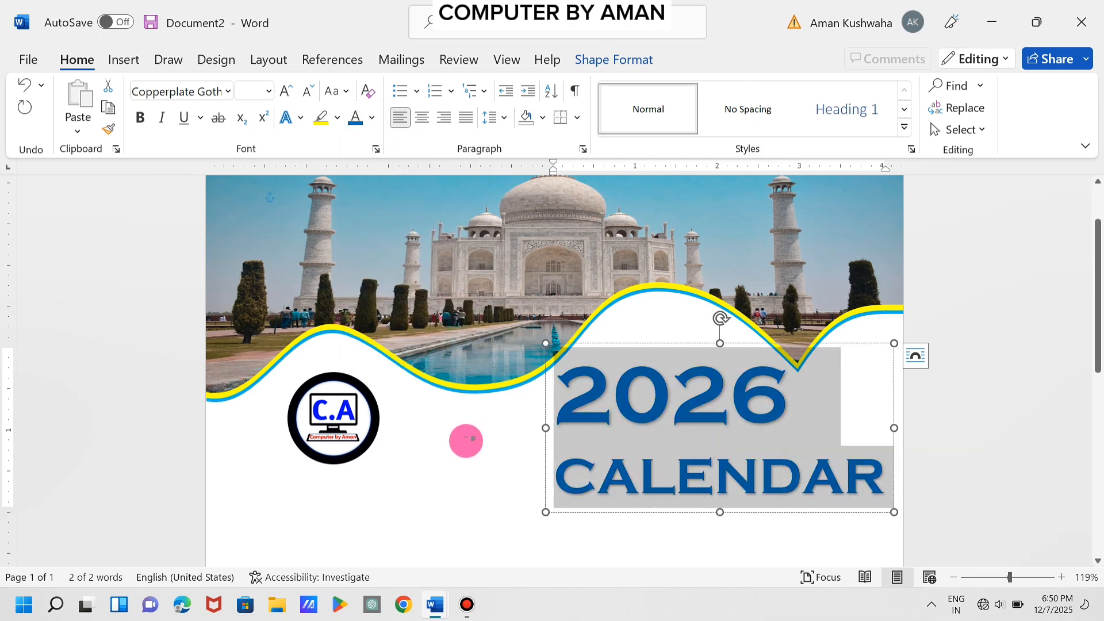
click(466, 442)
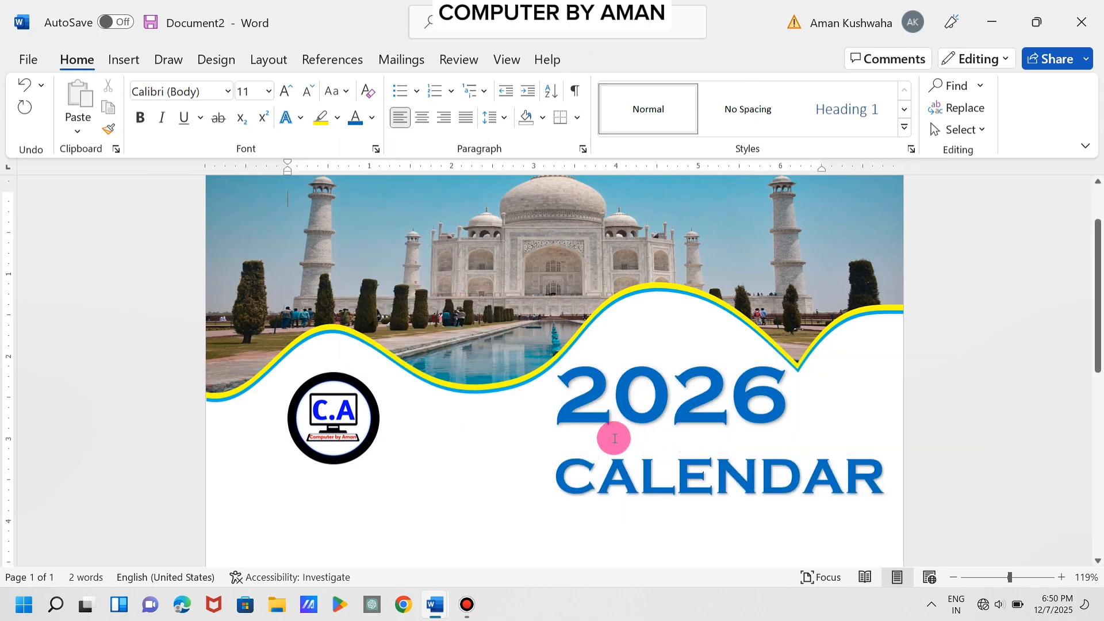
Draw a straight horizontal line about 2.87" long between "2026" and "CALENDAR".
click(124, 59)
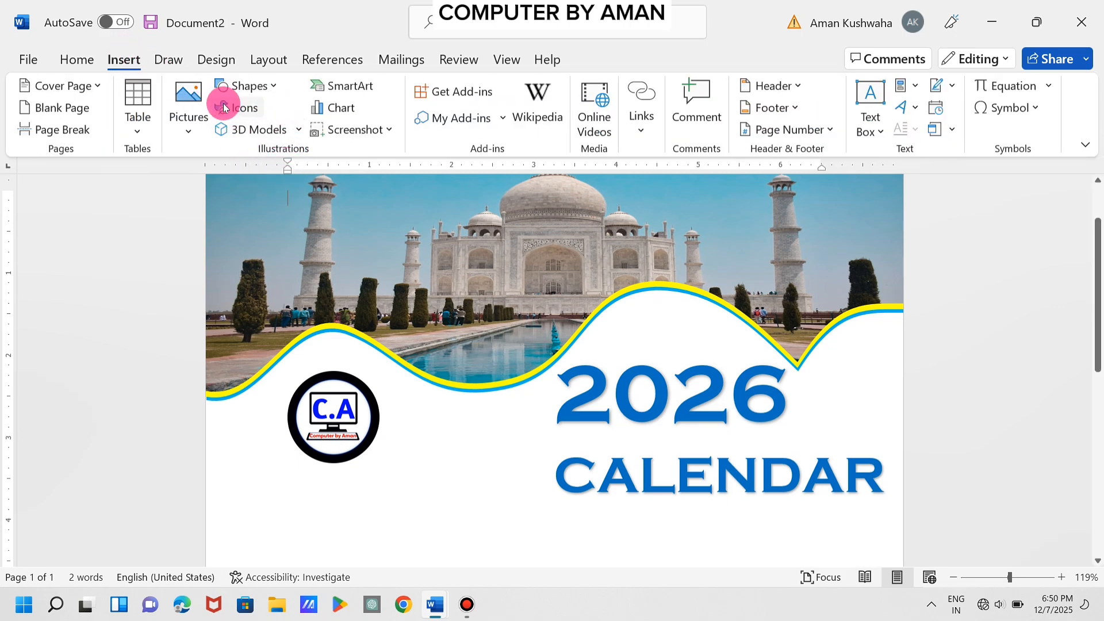
click(249, 91)
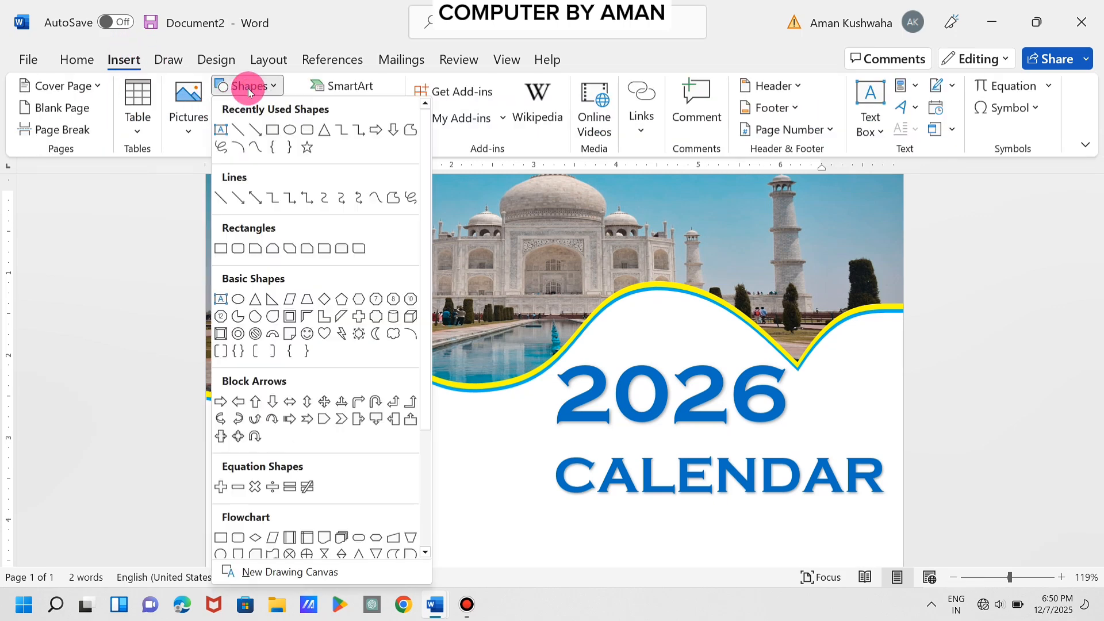
click(239, 131)
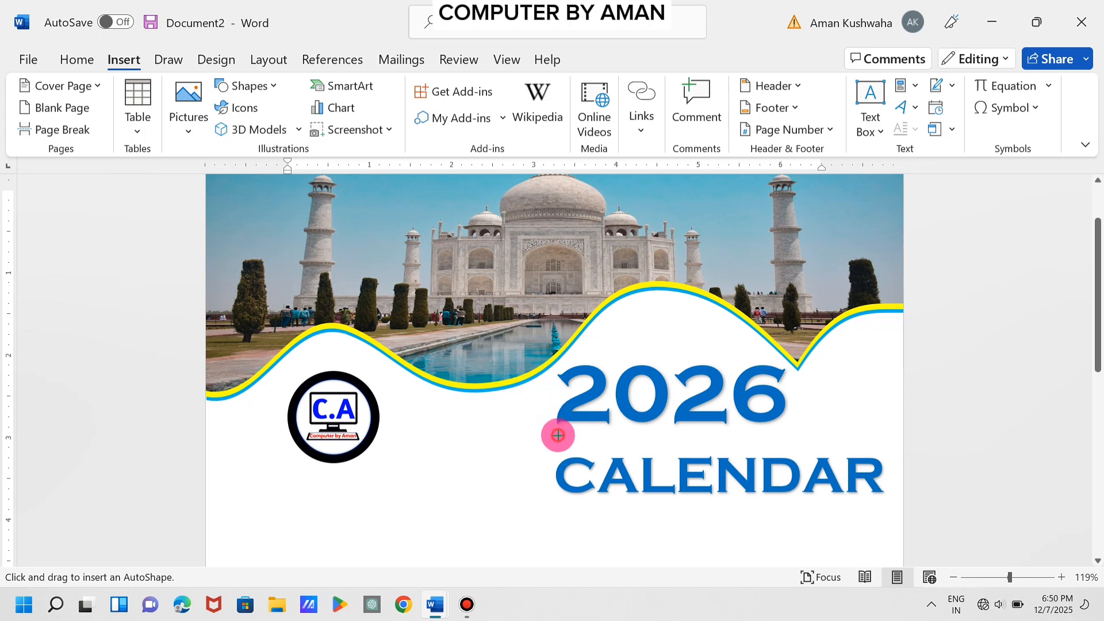
drag(558, 435, 793, 441)
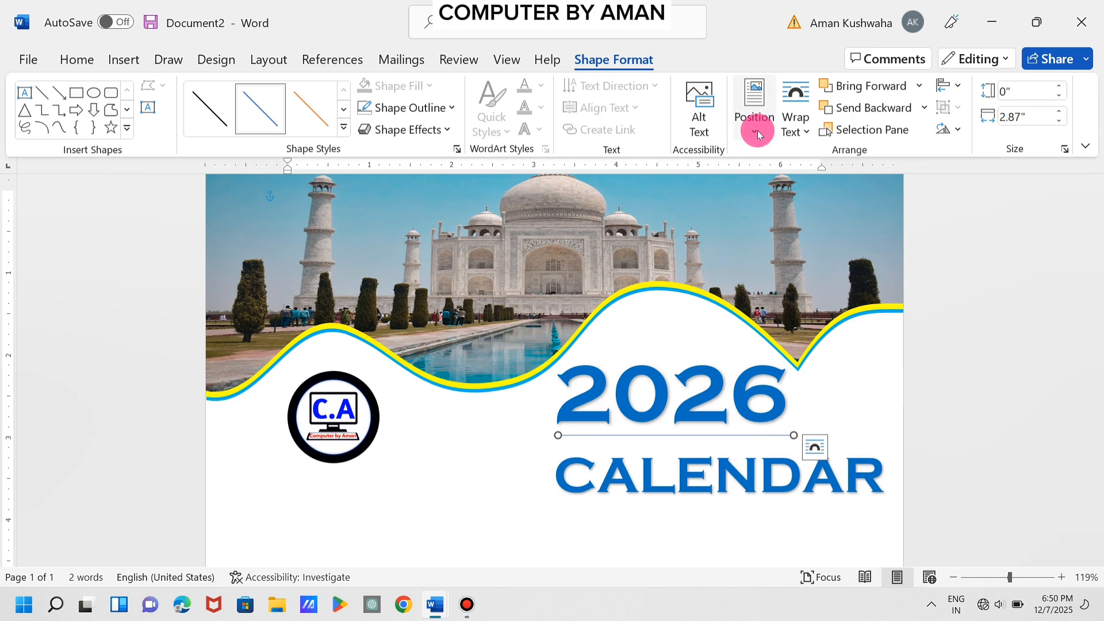
Thicken the line under "2026" to 4½ pt and nudge it slightly down.
click(380, 110)
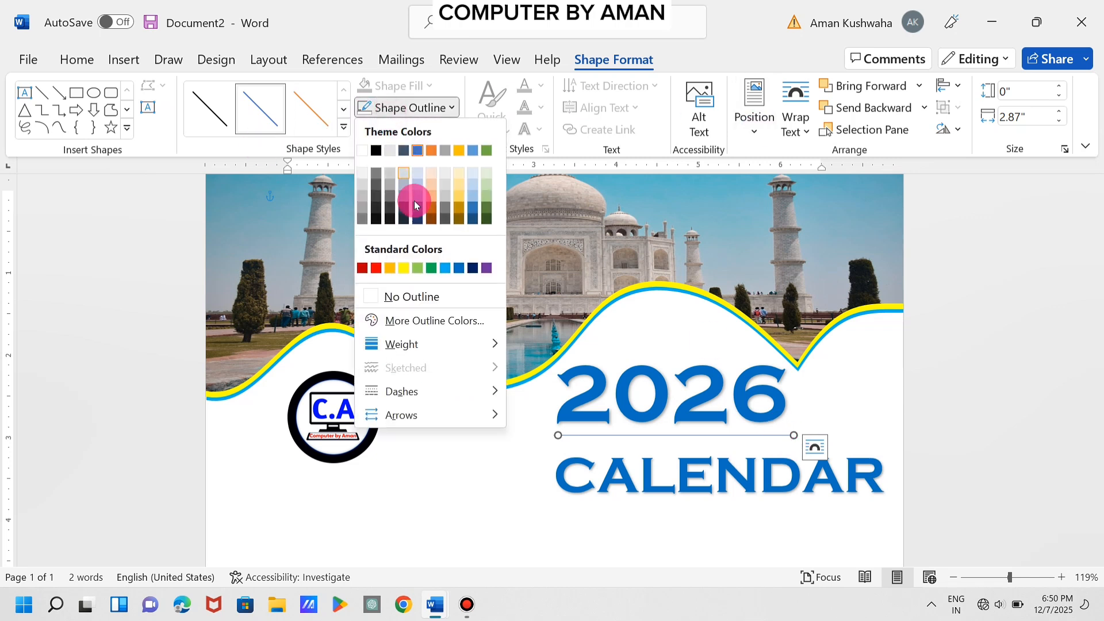
mouse_move(426, 351)
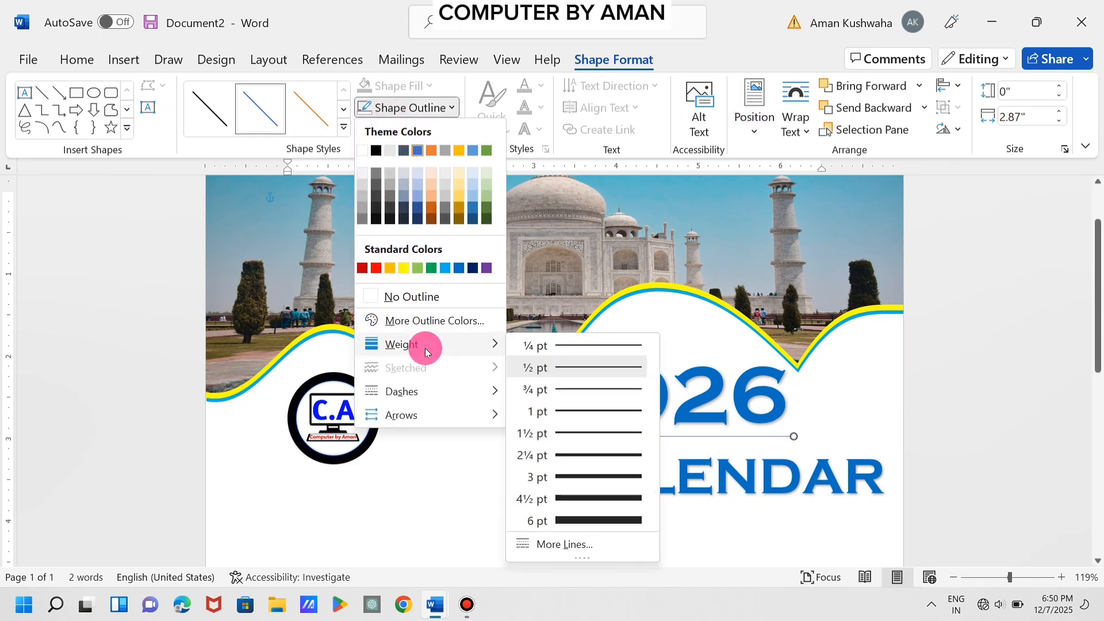
click(586, 500)
key(Down)
key(Down)
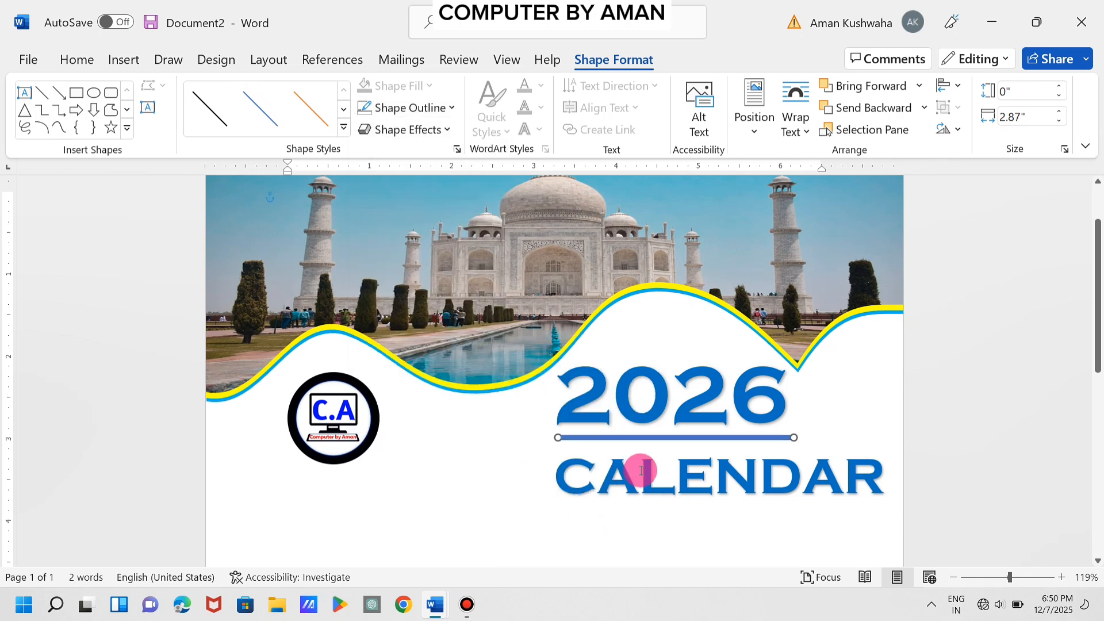
key(Down)
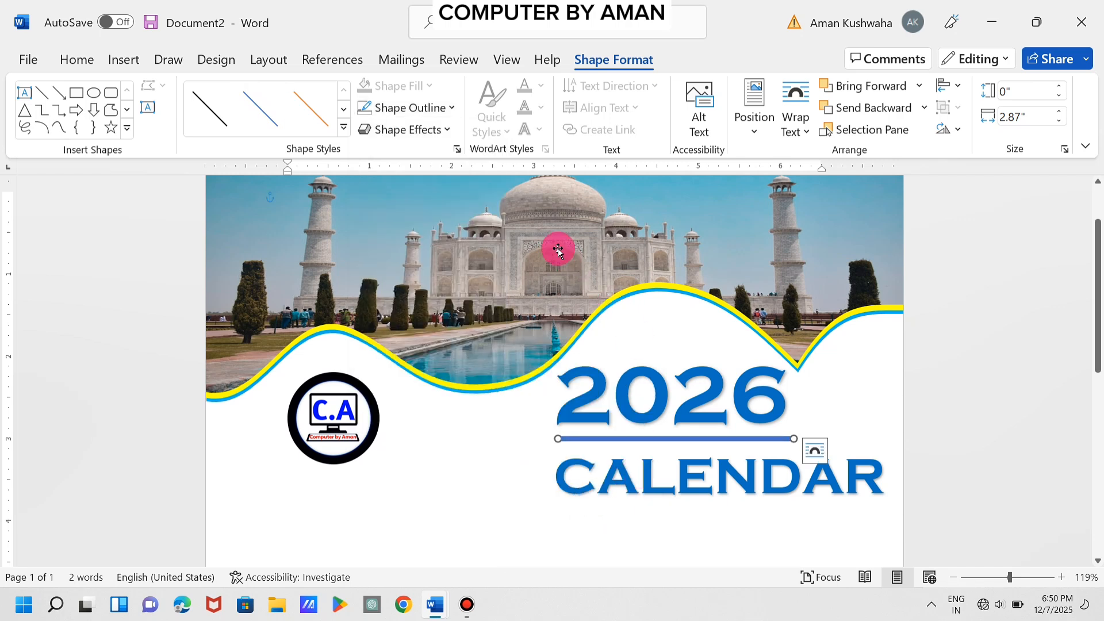
Recolour the line under "2026" to the standard Blue and give it a shadow effect.
click(430, 119)
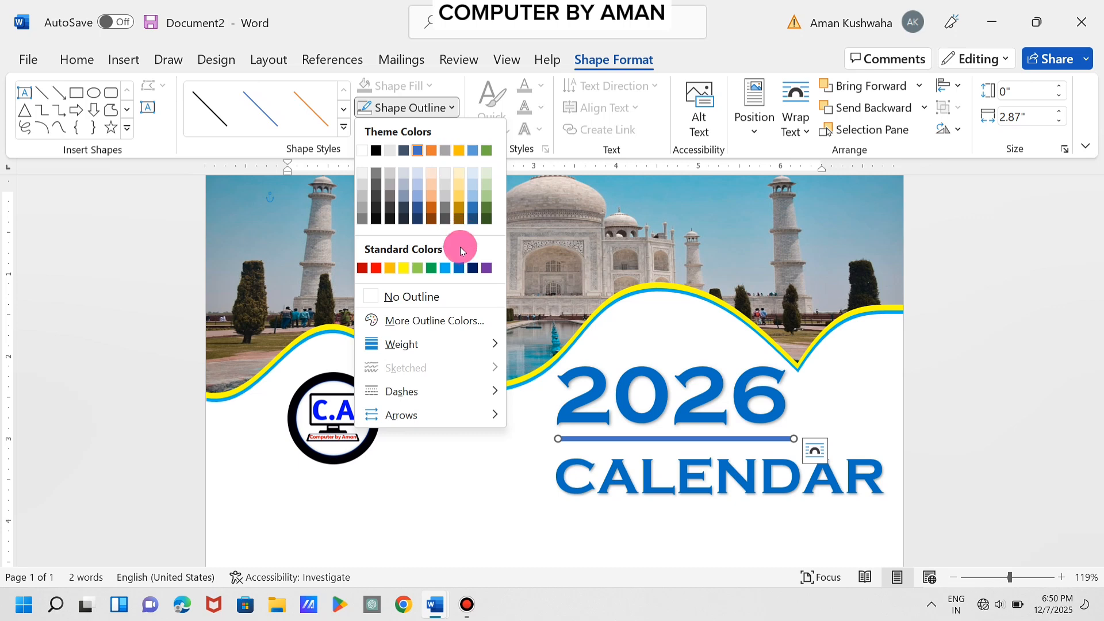
click(459, 268)
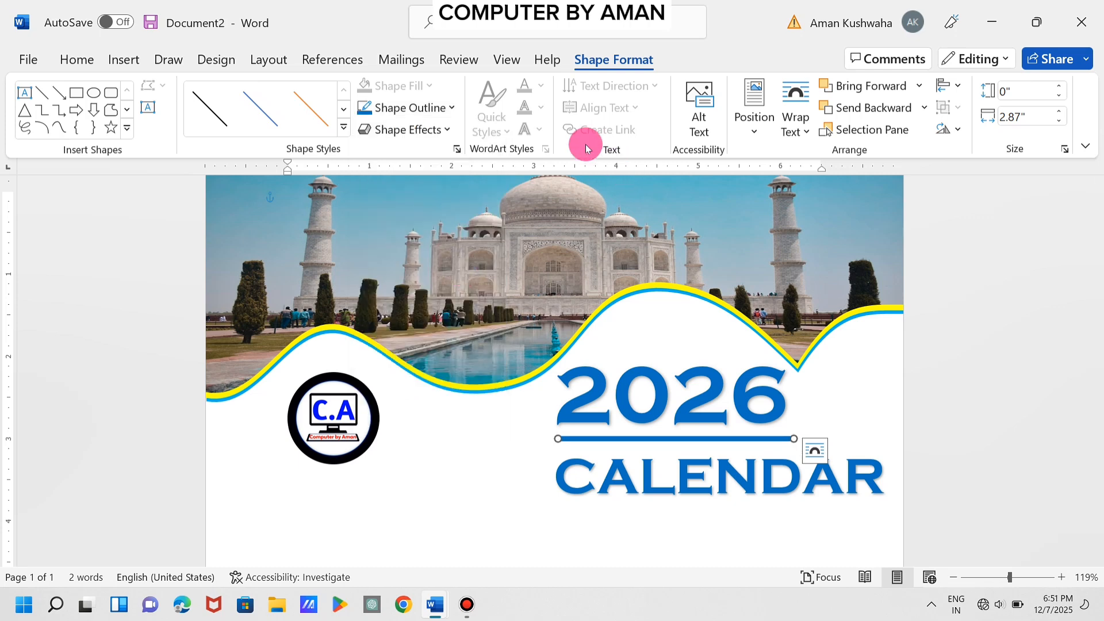
click(410, 129)
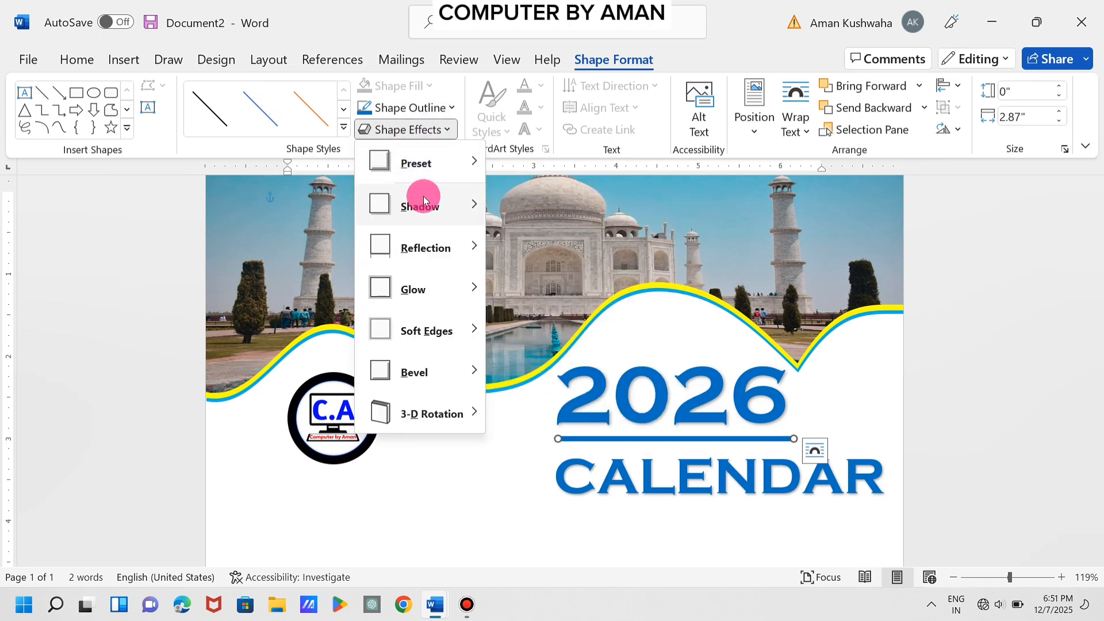
mouse_move(424, 204)
click(504, 233)
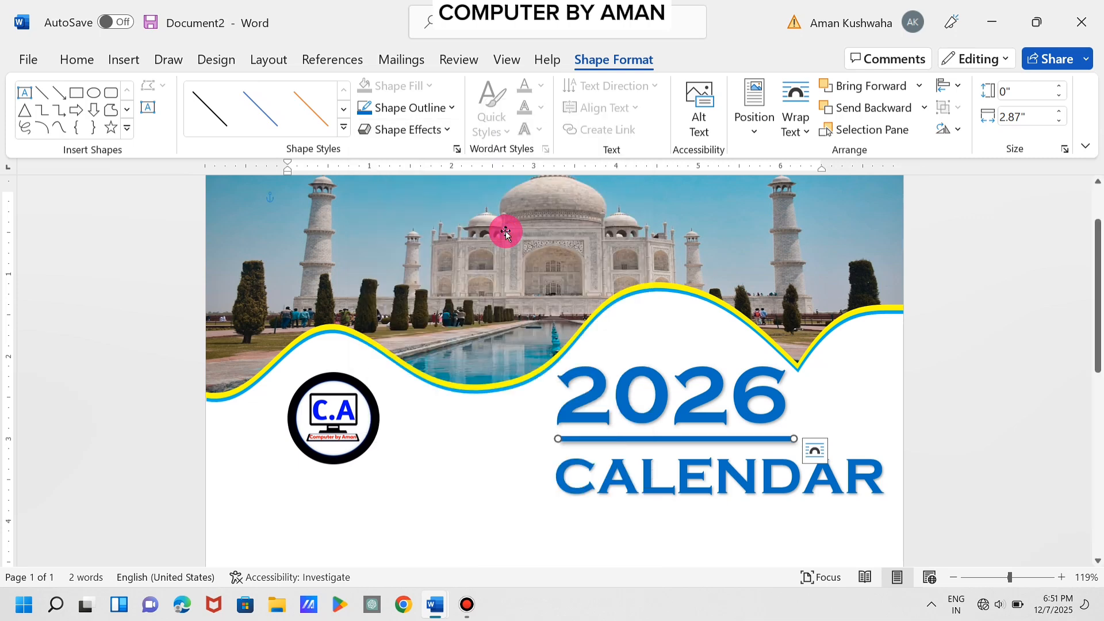
click(456, 441)
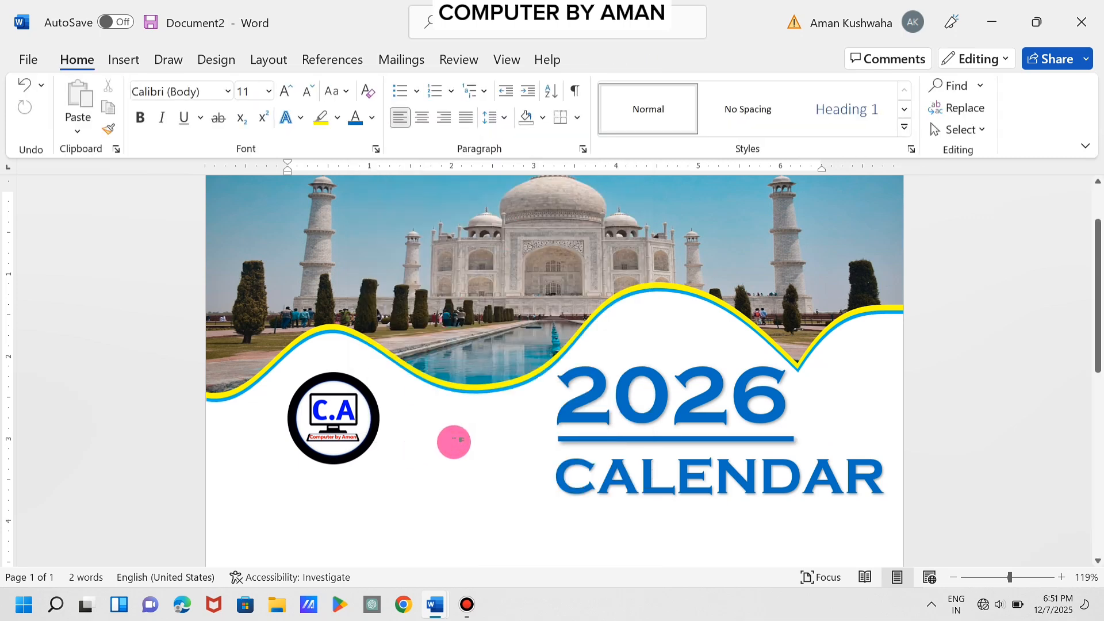
Insert a table with 31 columns and 20 rows in the blank area below the logo and title.
scroll(454, 441, down, 3)
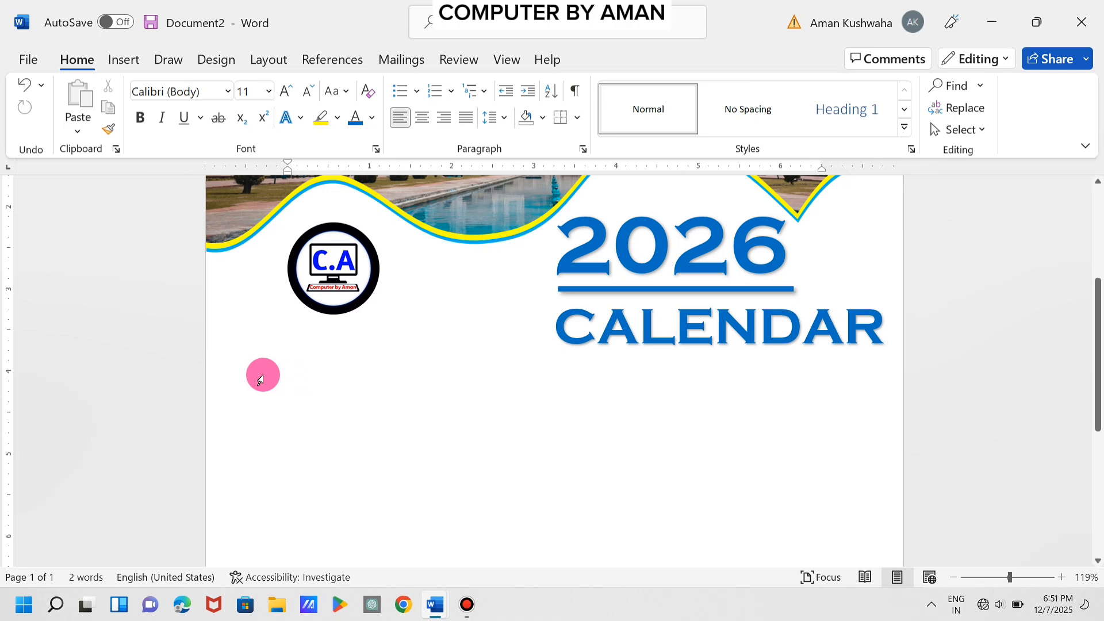
scroll(287, 375, up, 3)
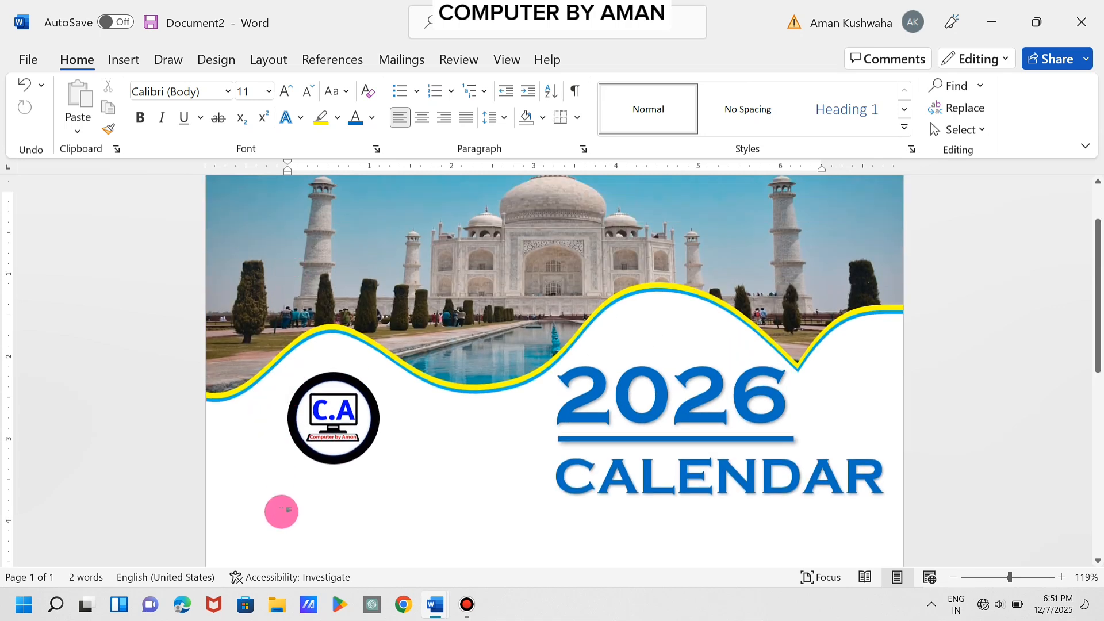
scroll(281, 511, down, 2)
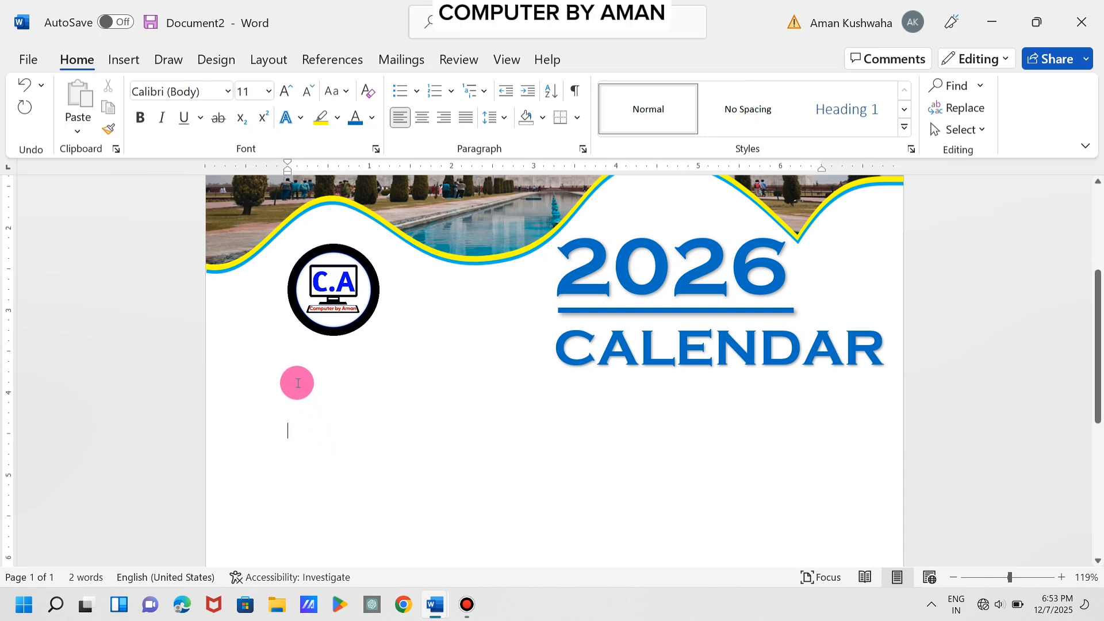
click(130, 64)
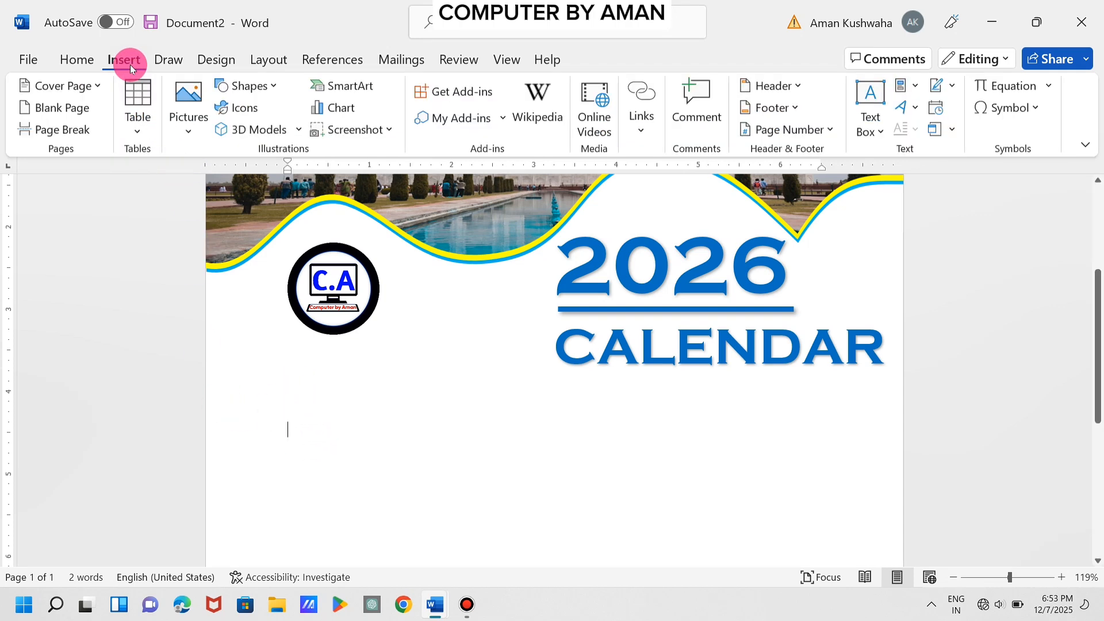
click(150, 108)
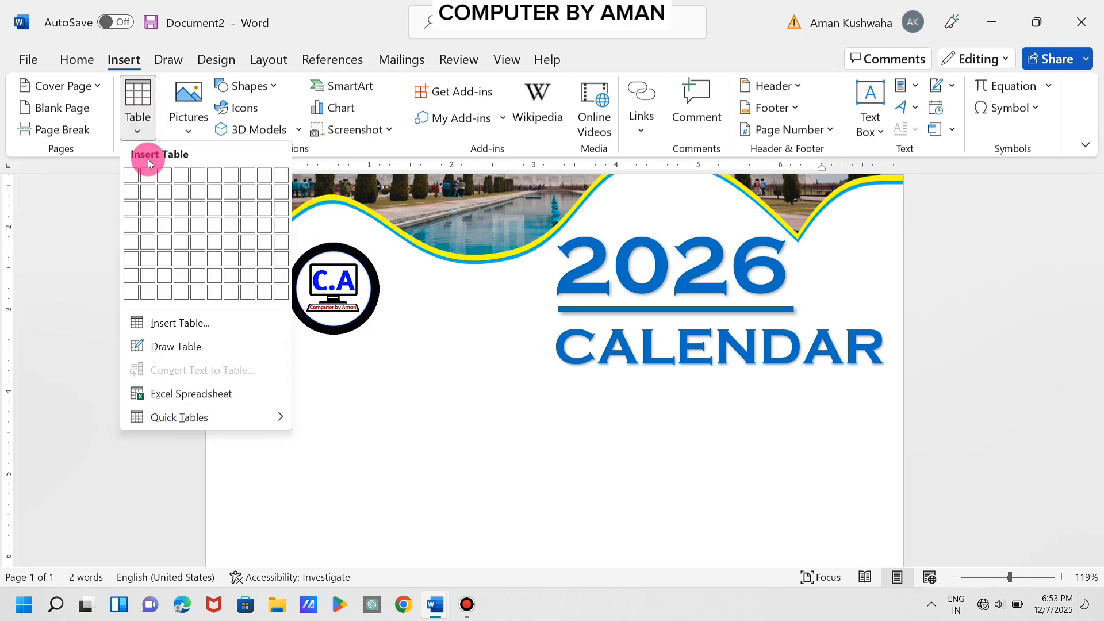
click(191, 326)
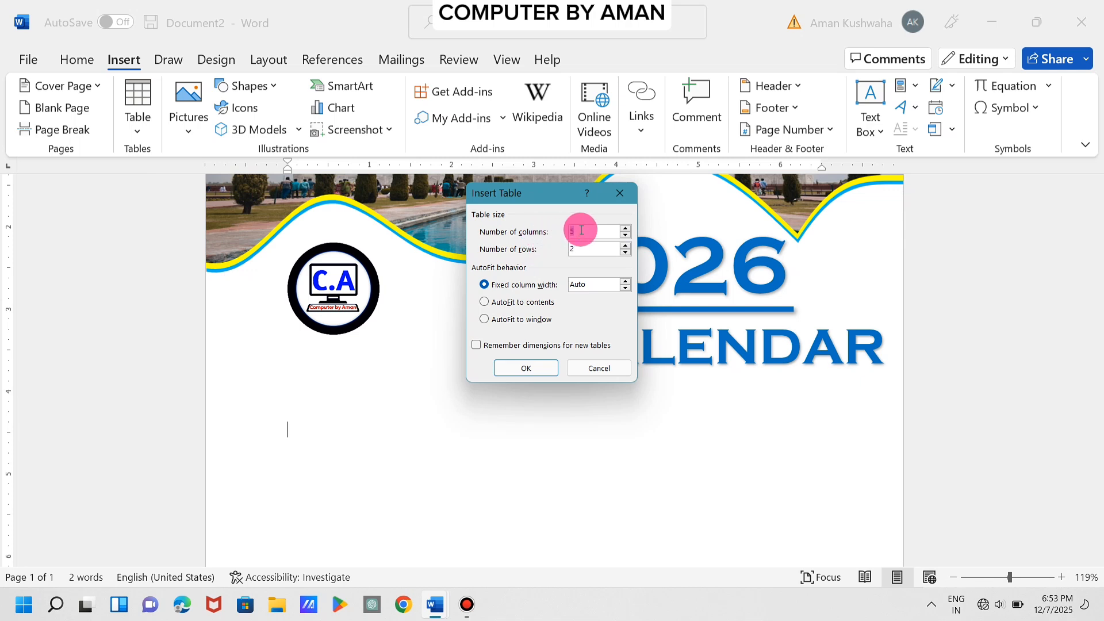
key(BackSpace)
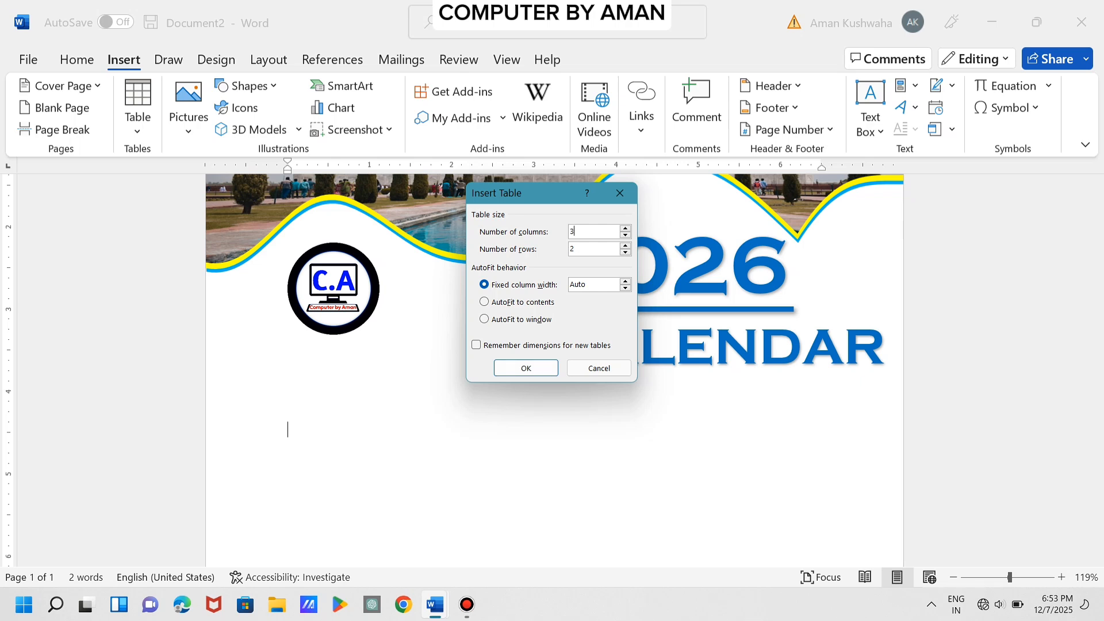
click(580, 238)
click(580, 249)
key(BackSpace)
click(535, 373)
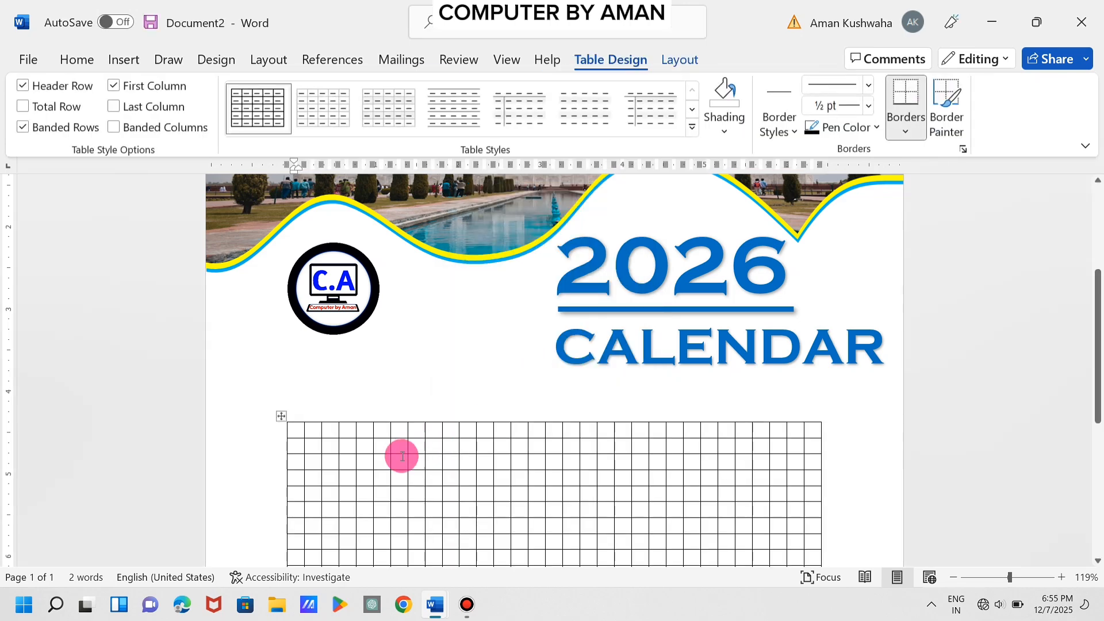
scroll(402, 454, down, 1)
scroll(402, 456, down, 5)
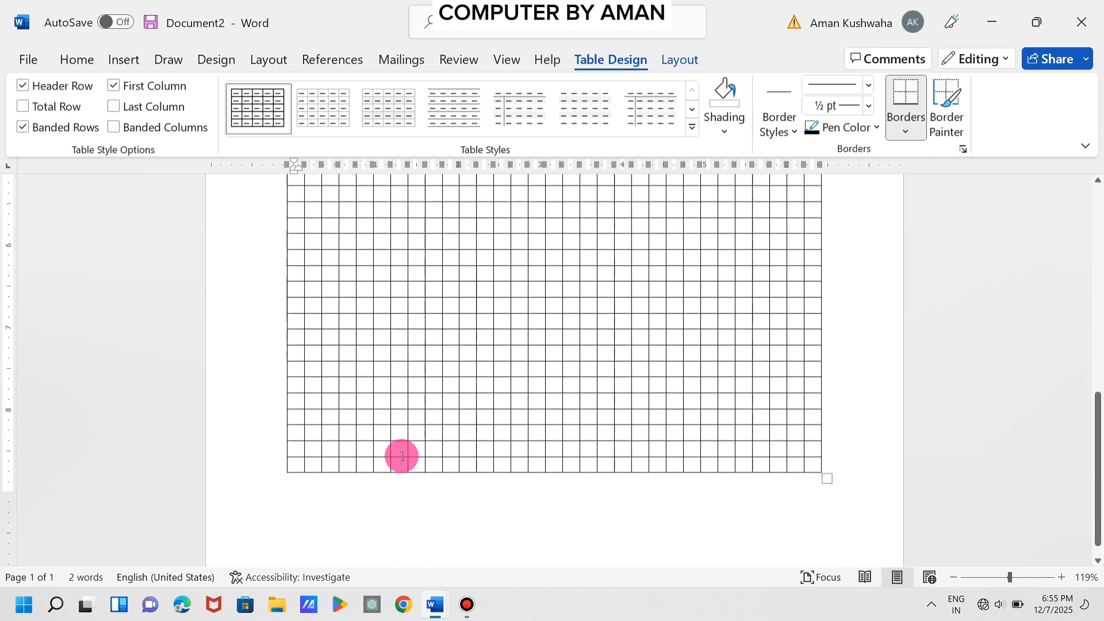
scroll(402, 456, up, 5)
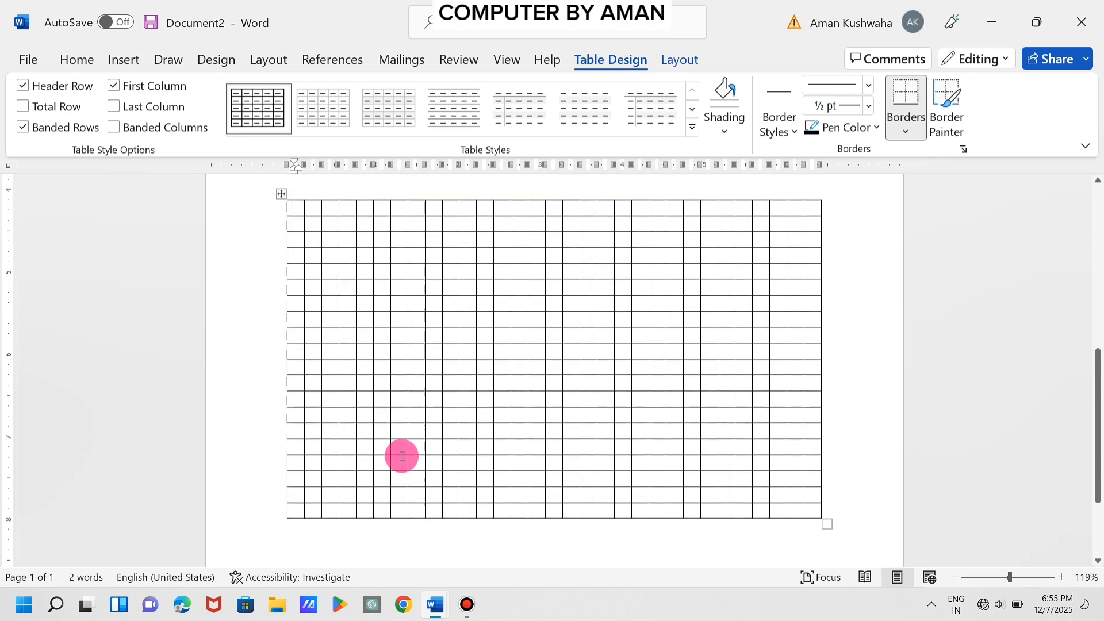
scroll(402, 456, up, 1)
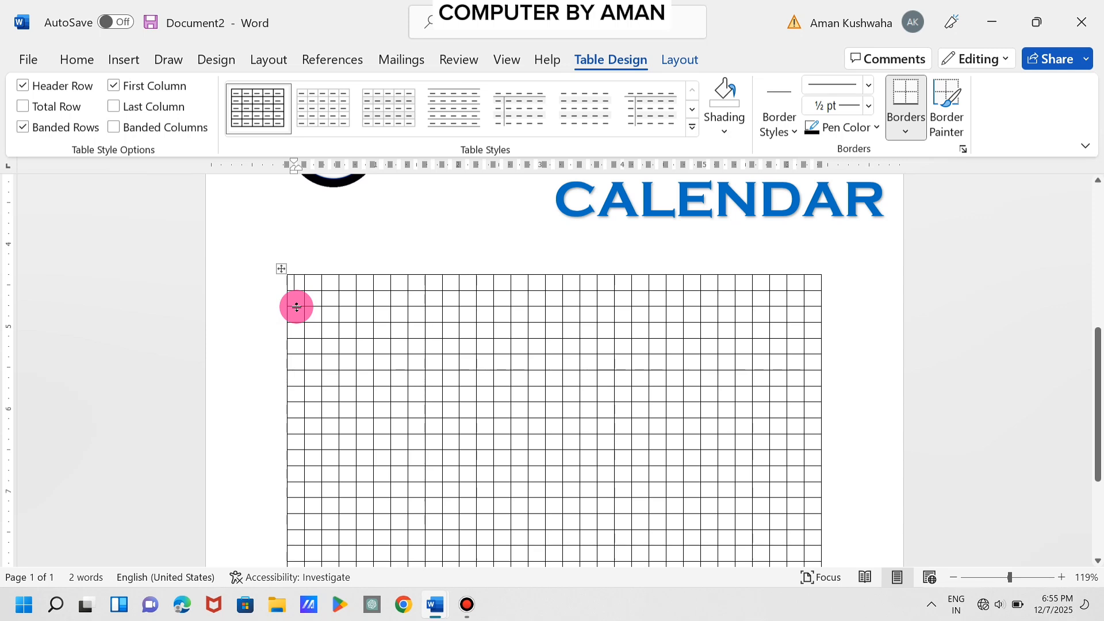
Enter the weekday initials S, M, T, W, T, F, S in the first seven cells of the table's top row.
text(S )
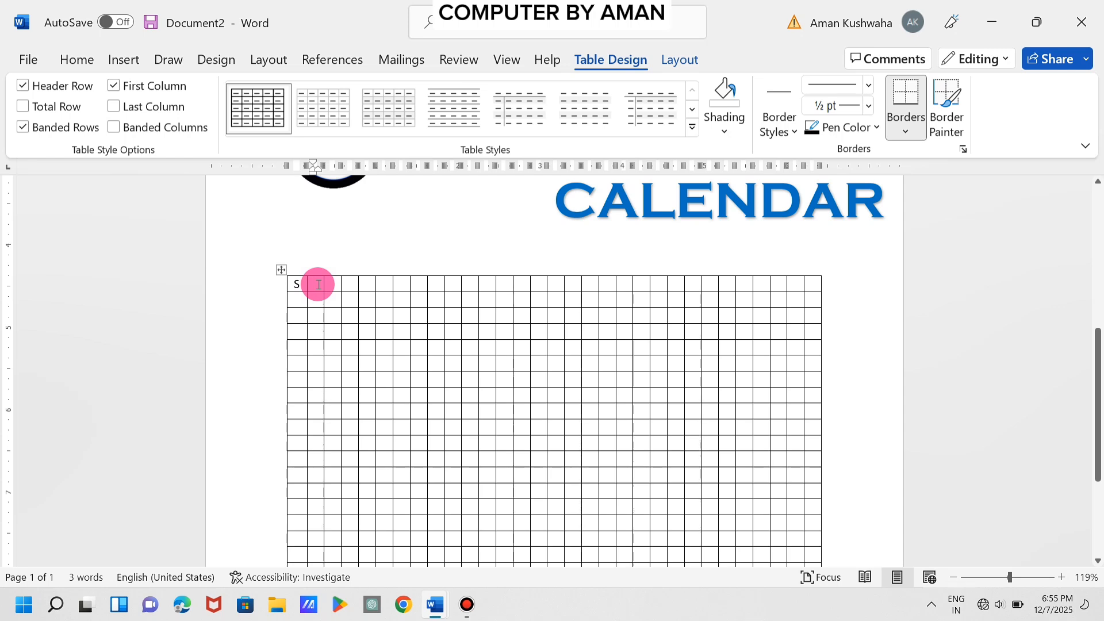
text(M)
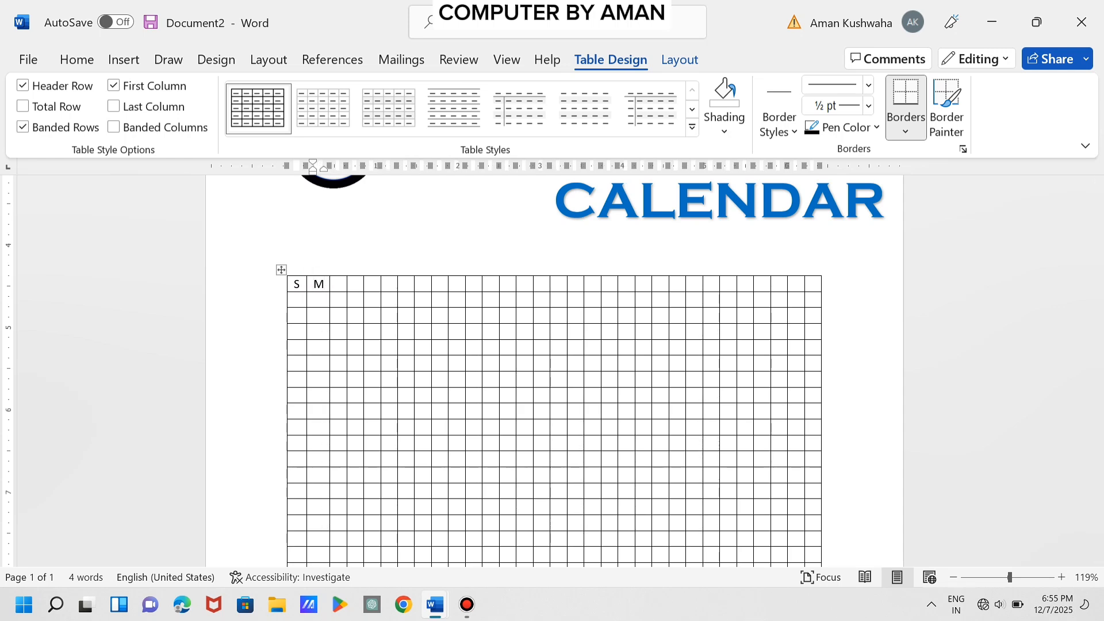
click(336, 284)
text(T)
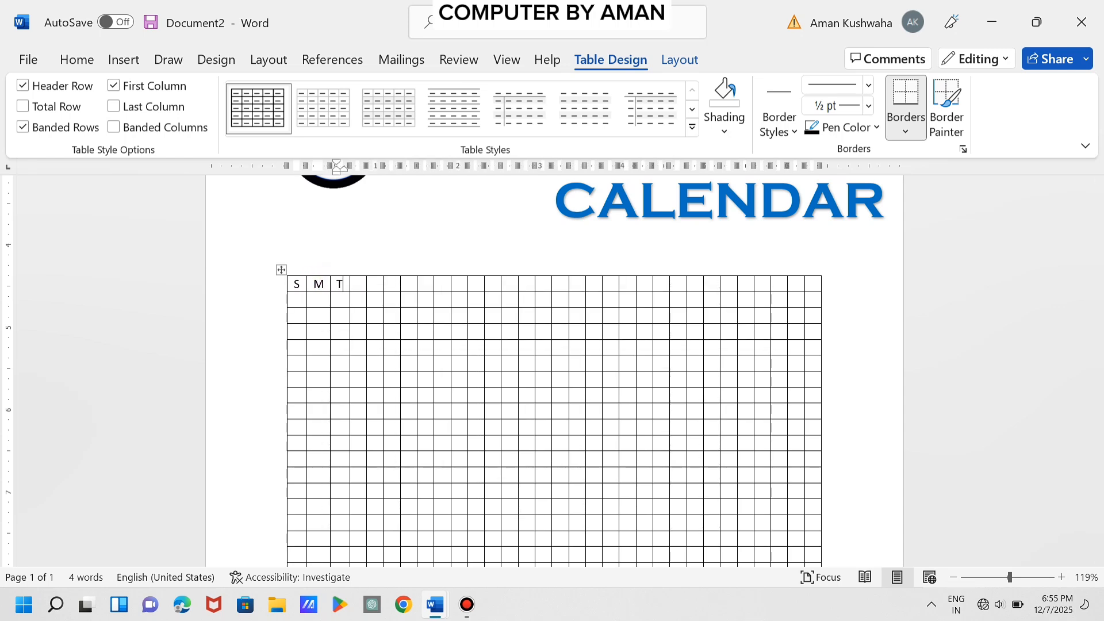
click(339, 284)
text(W)
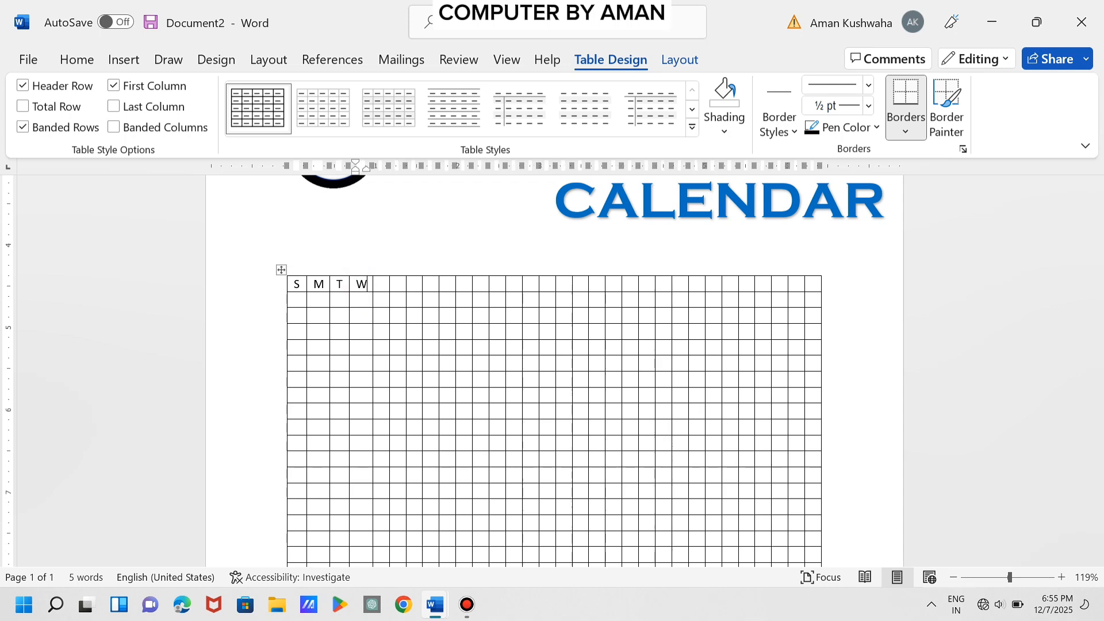
click(383, 287)
text(T)
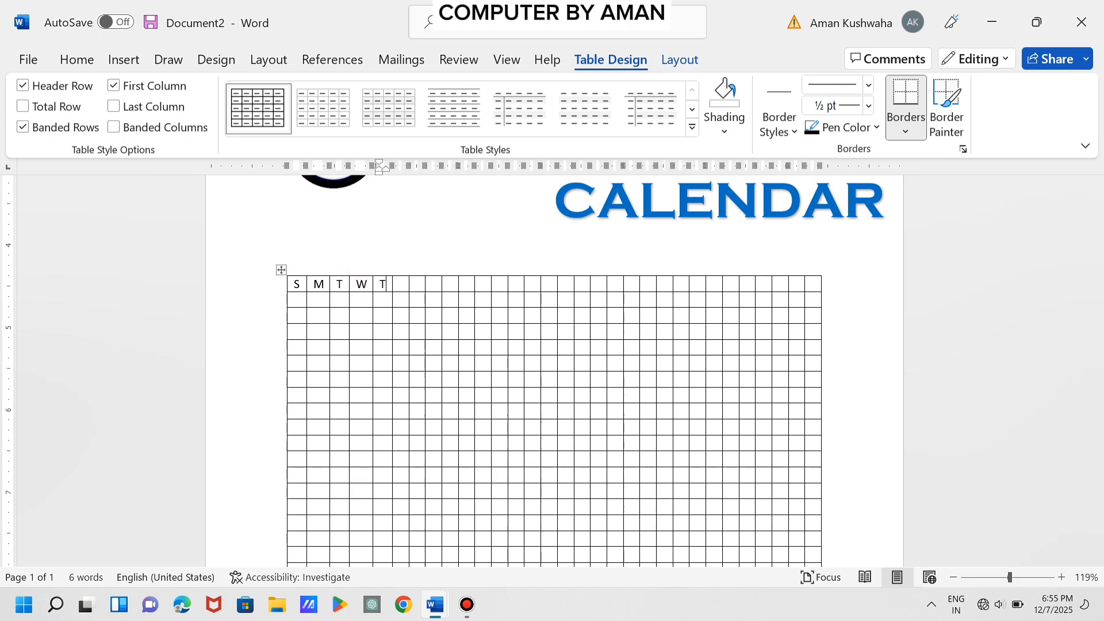
click(390, 285)
click(402, 286)
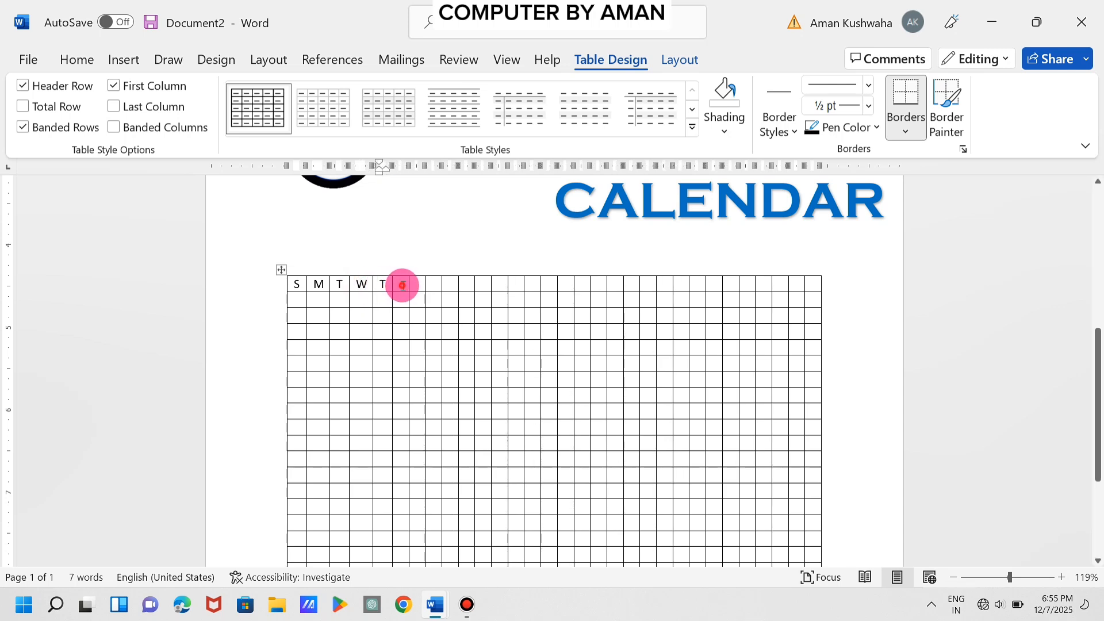
text(F)
click(409, 284)
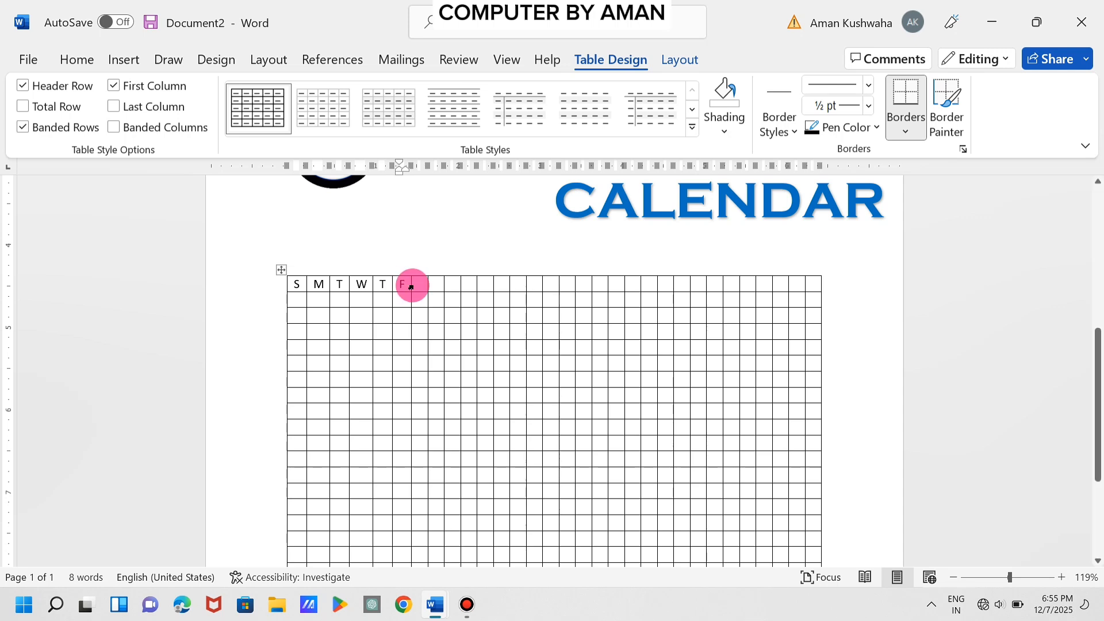
text(S)
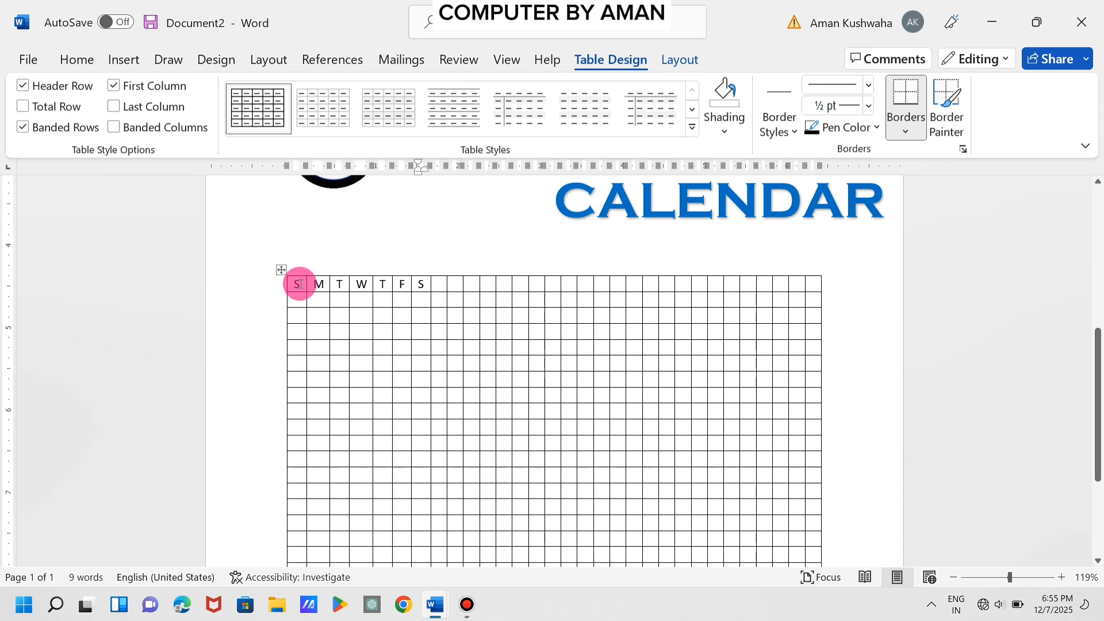
Format all text in the table as 9 pt bold and shift the table closer to the page's left edge.
click(281, 272)
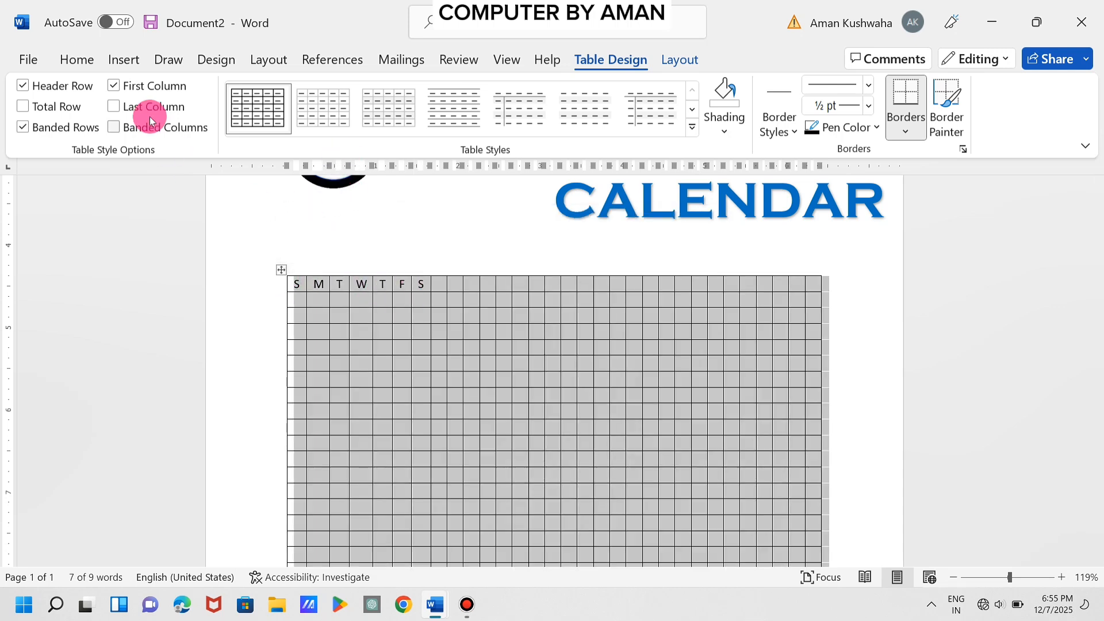
click(72, 62)
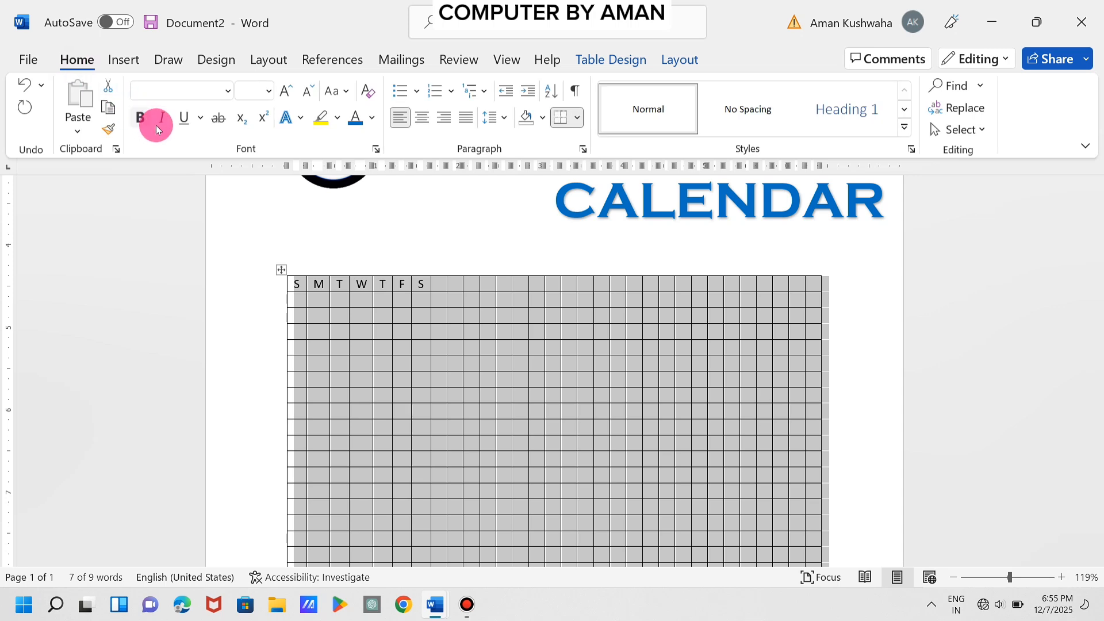
click(268, 92)
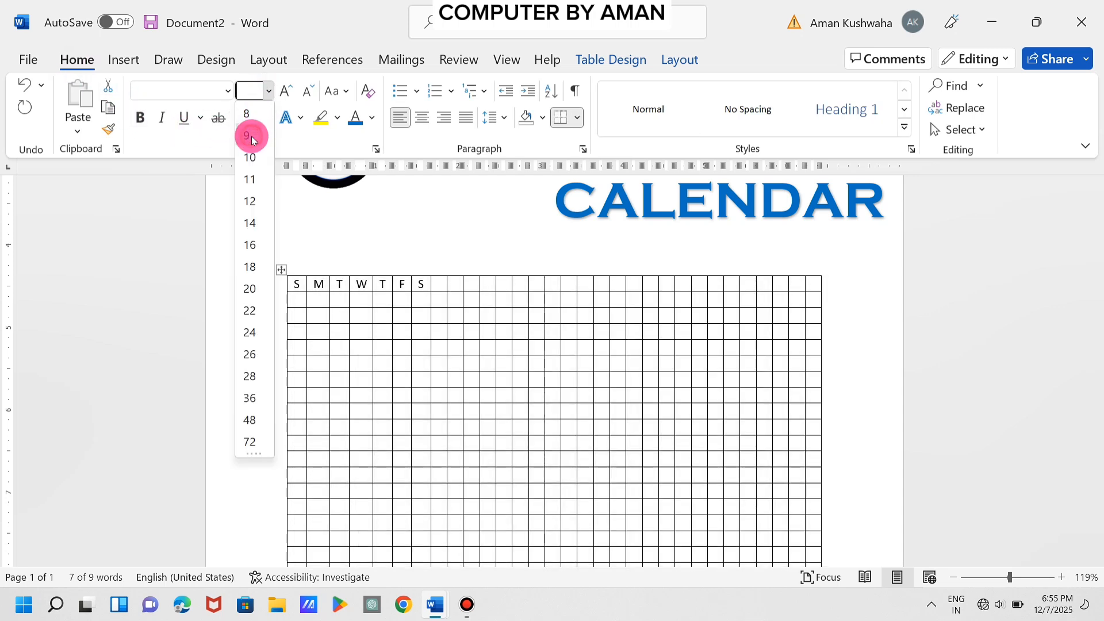
click(250, 137)
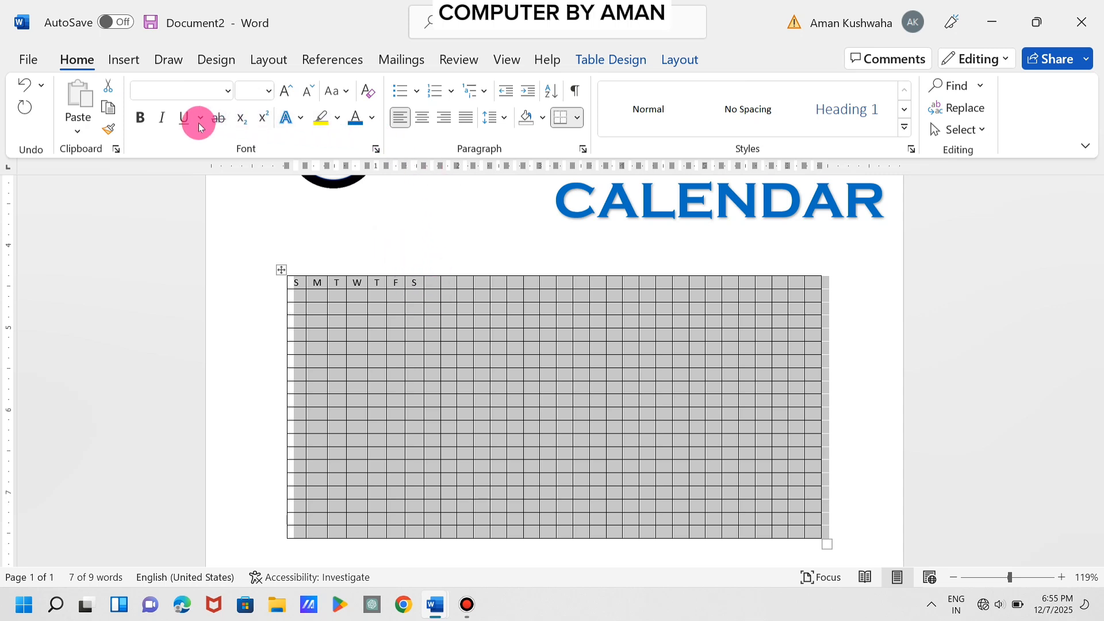
click(136, 120)
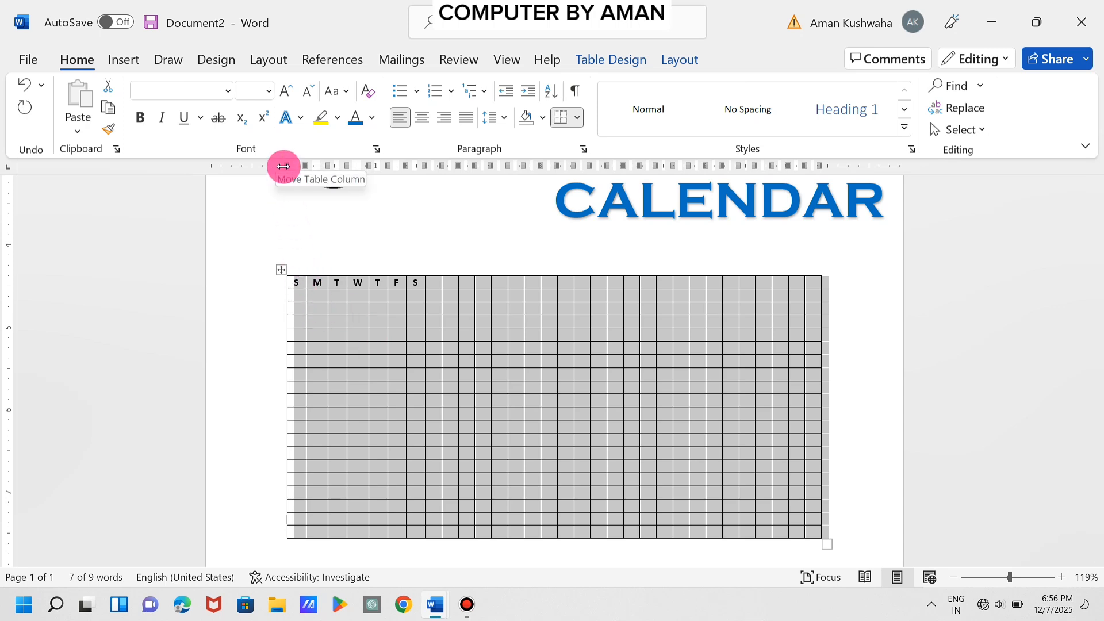
mouse_move(284, 167)
mouse_down()
mouse_move(215, 163)
mouse_move(234, 165)
mouse_up()
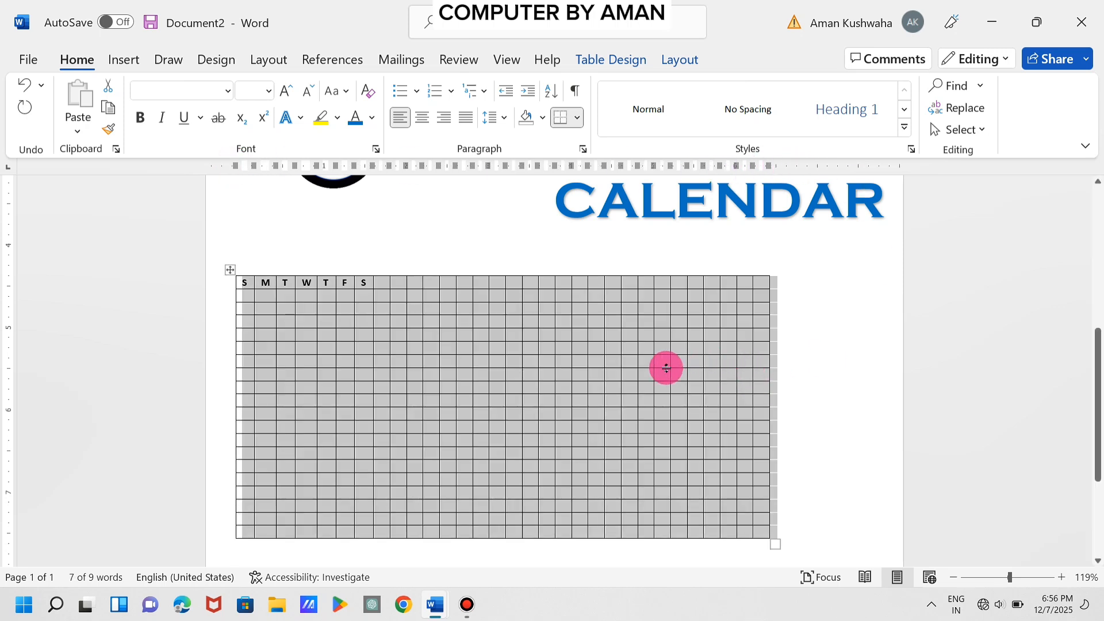
Enter dates 1 to 3 under the last T, F and S columns, and 4 to 10 across the row below.
click(363, 295)
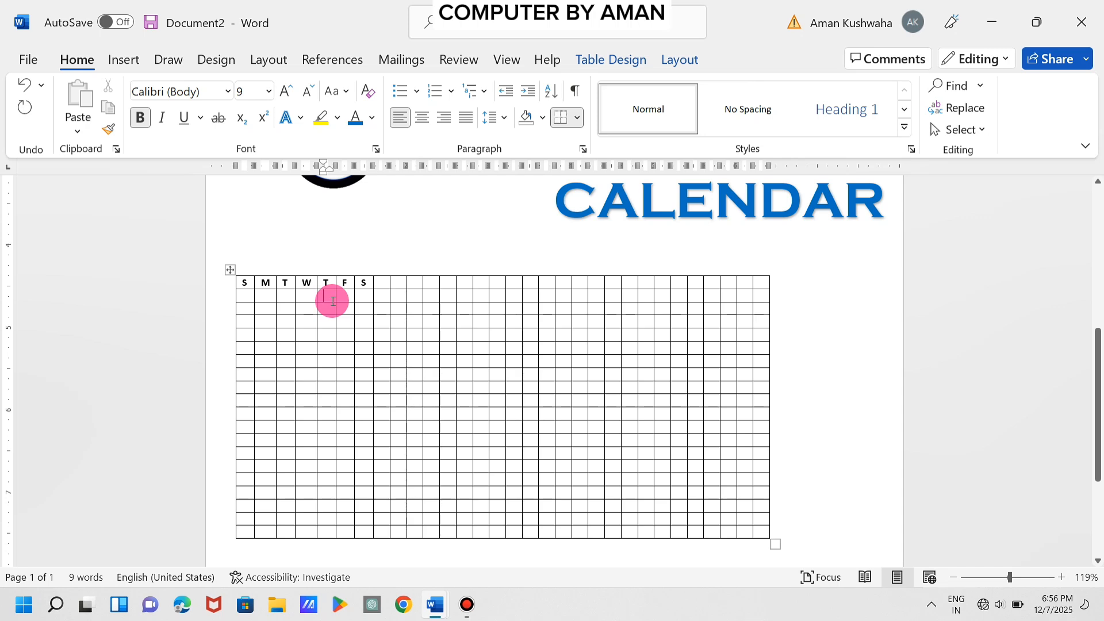
text(1)
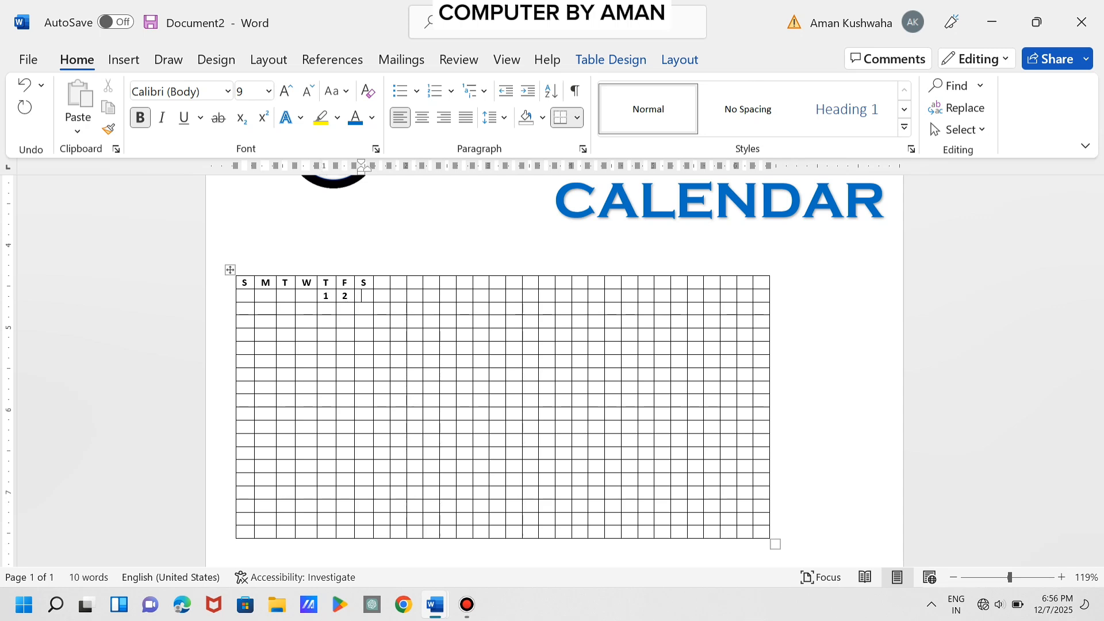
key(Down)
key(Left)
key(Left)
key(Left)
key(Left)
key(Left)
key(Left)
text(4)
key(Right)
text(5 )
text(6)
key(Right)
text(7)
key(Right)
text(8)
key(Right)
text(9)
key(Right)
text(10)
Fill the fourth row with dates 11 to 17 and the fifth row with 18 to 24, one date per cell.
key(Left)
key(Left)
key(Left)
key(Left)
key(Left)
key(Left)
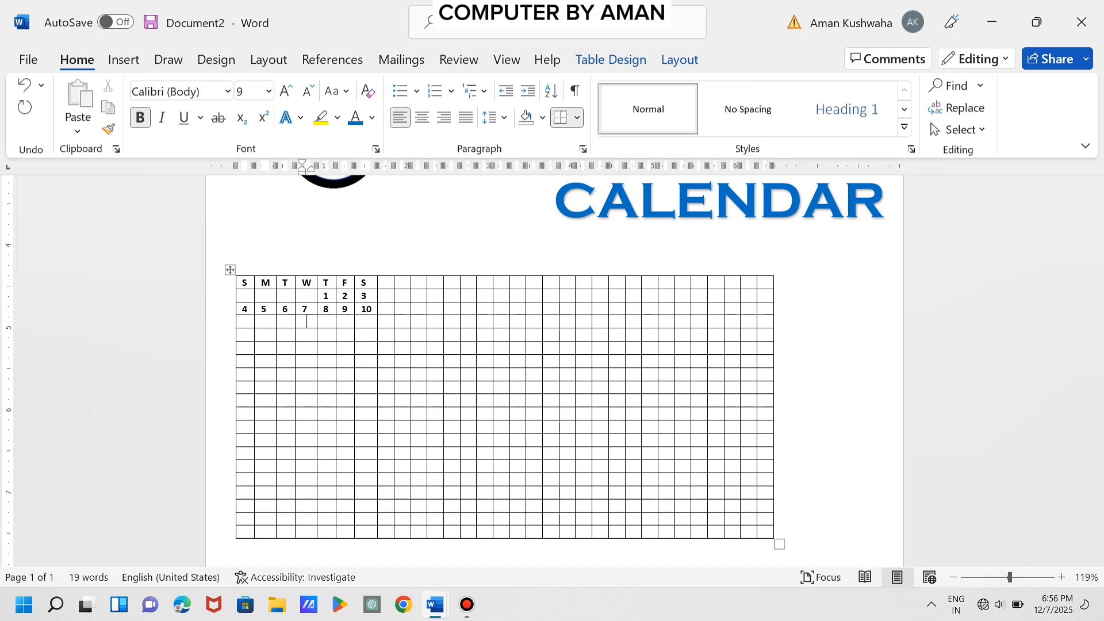
text(11)
key(Right)
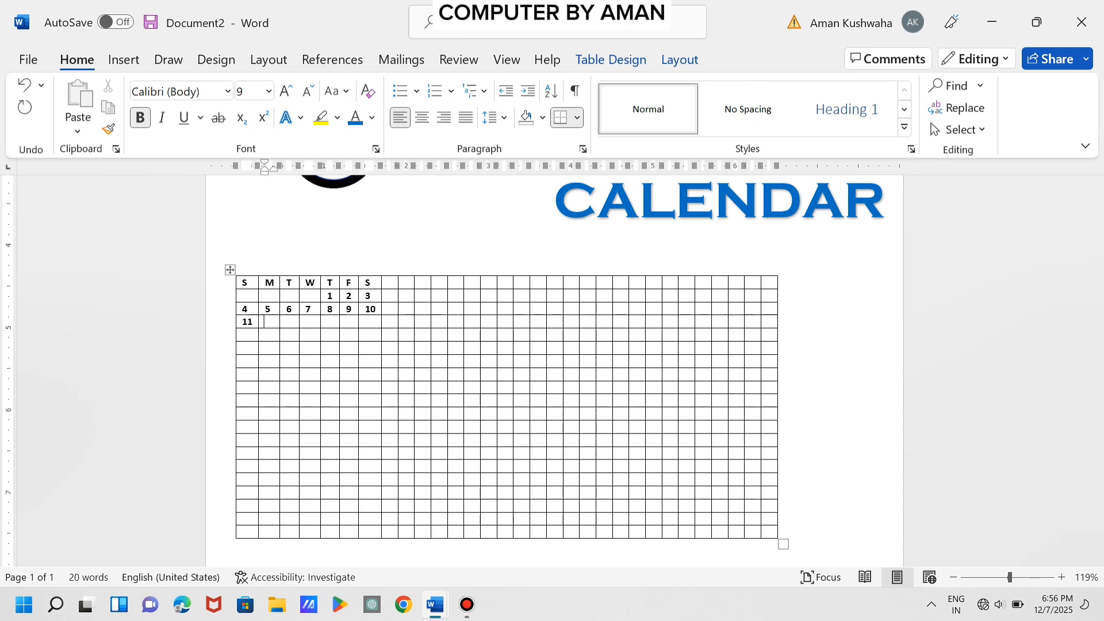
text(12)
key(Right)
text(1)
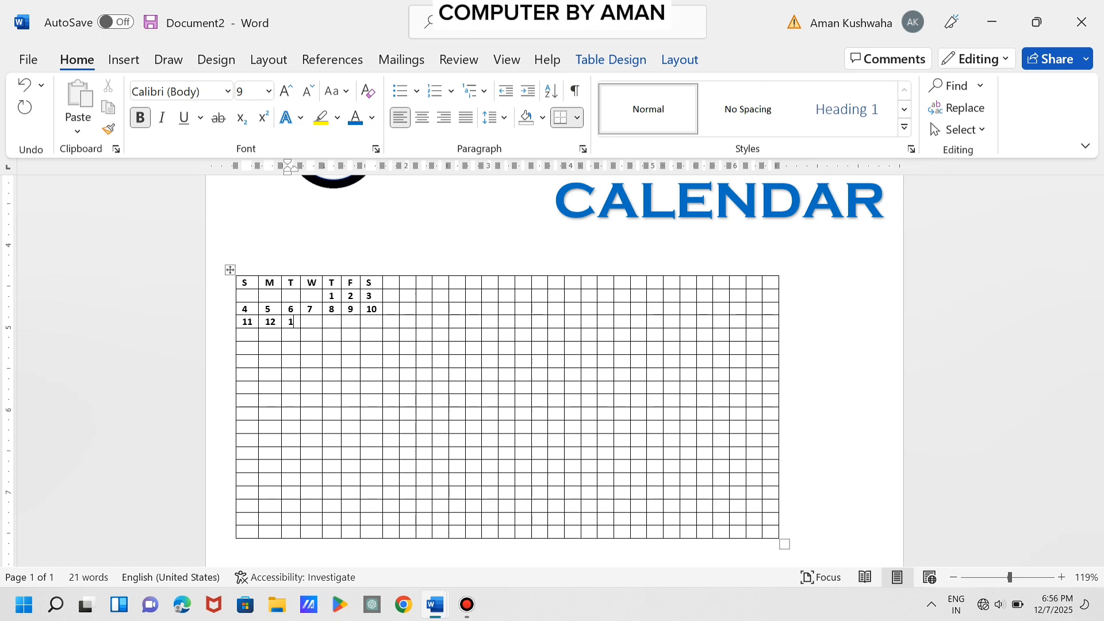
text(3)
key(Right)
text(14)
key(Right)
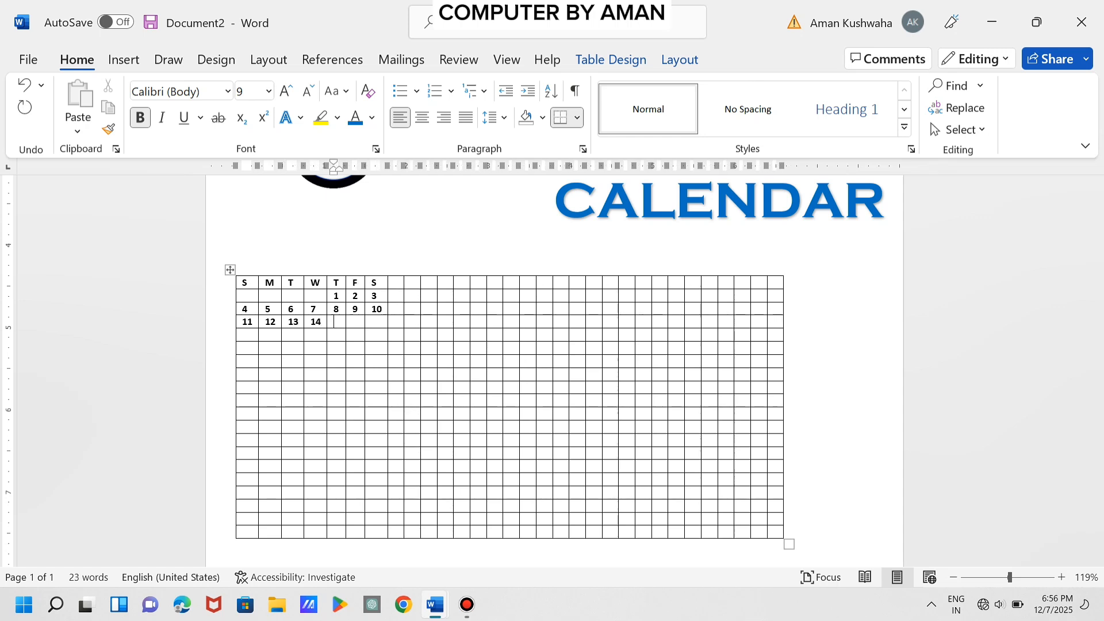
text(15 )
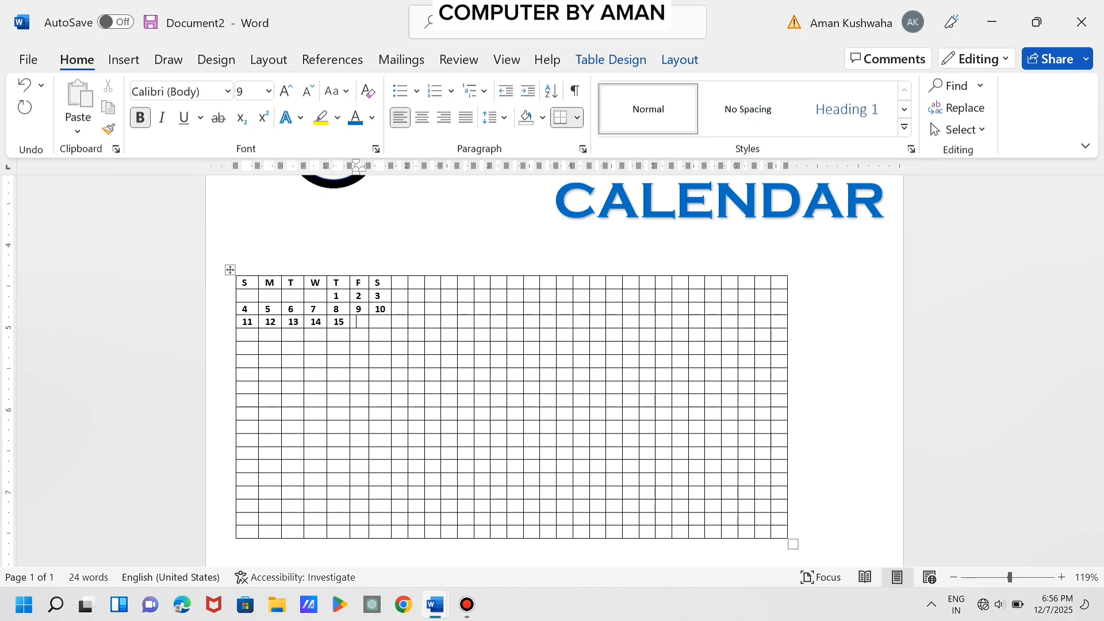
text(16)
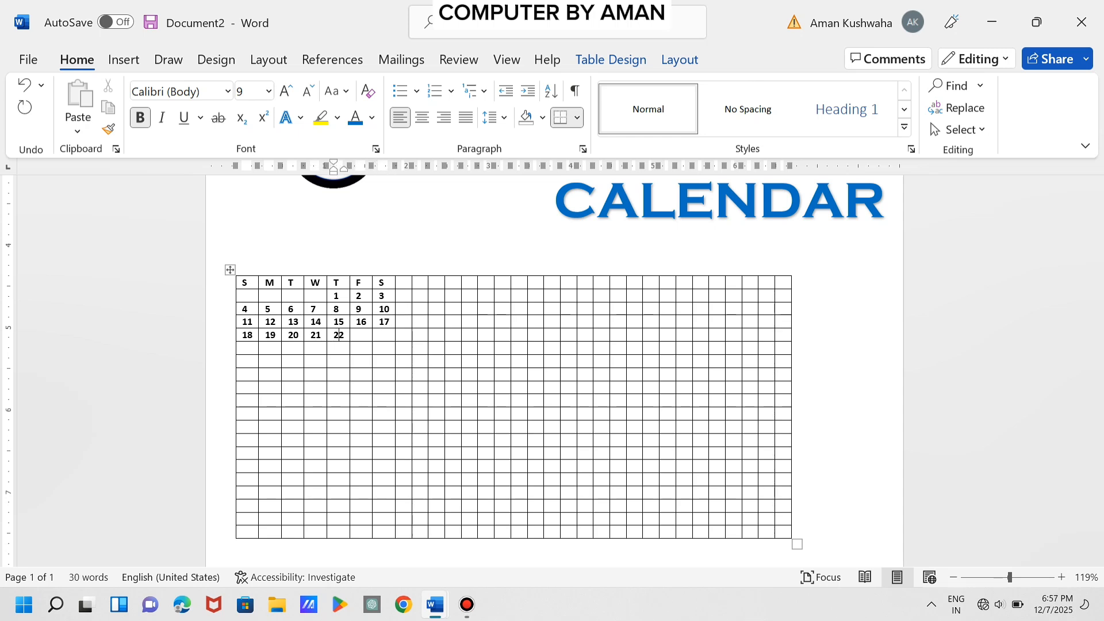
click(360, 336)
text(23 24)
key(Tab)
text(25)
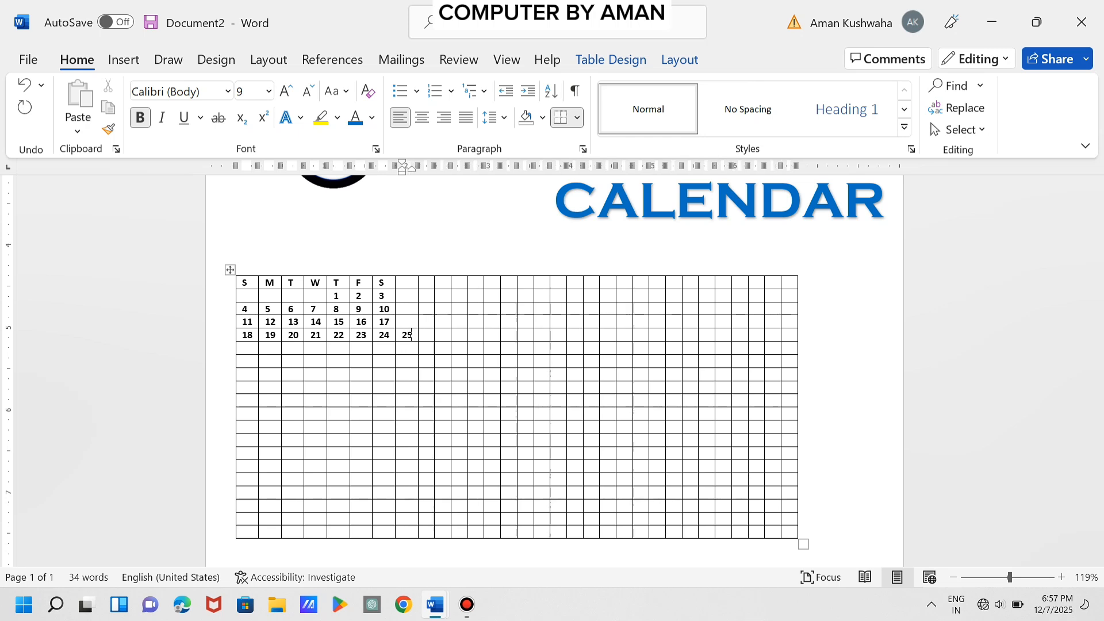
key(Tab)
text(26)
key(Tab)
text(2)
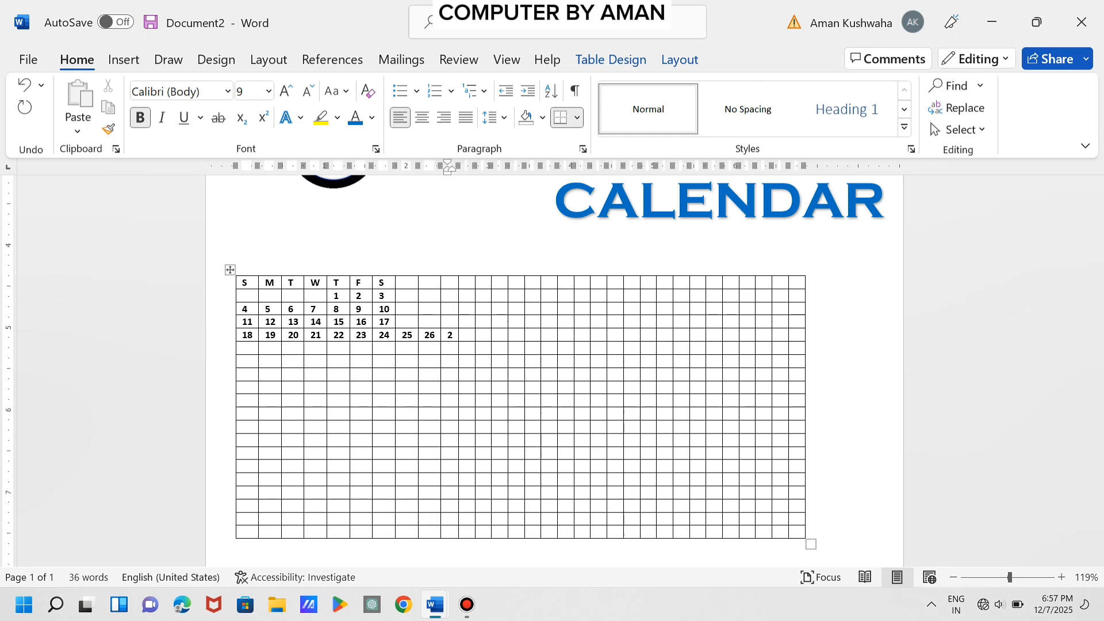
text(7)
key(BackSpace)
key(BackSpace)
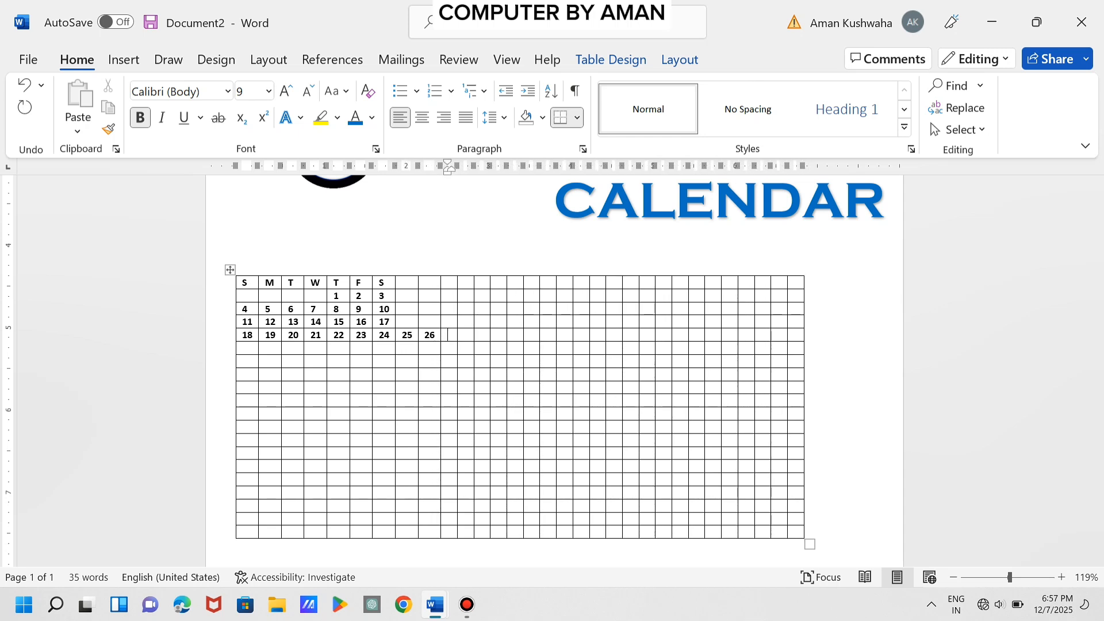
key(BackSpace)
key(BackSpace)
key(BackSpace)
key(BackSpace)
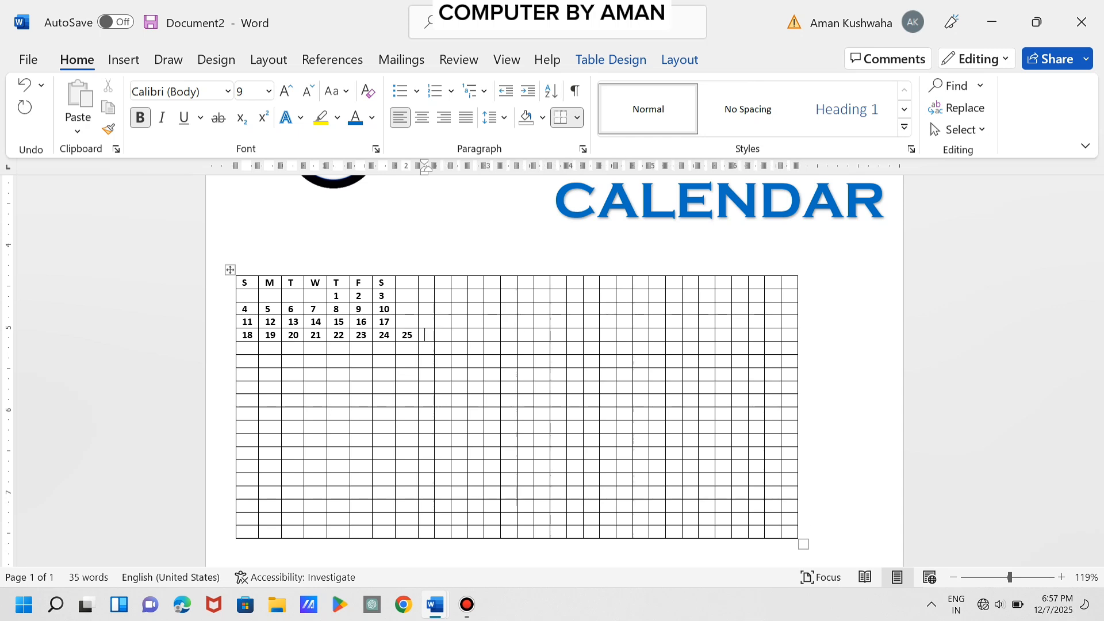
key(BackSpace)
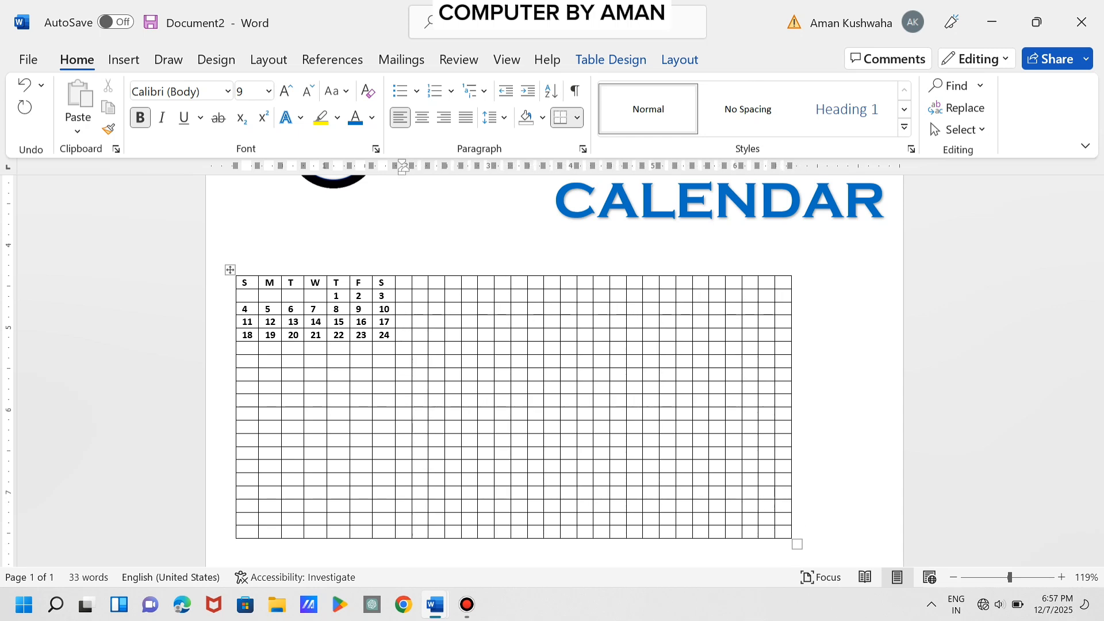
Fill the first seven cells of the sixth row with dates 25 to 31.
key(Left)
key(Left)
key(Left)
key(Left)
key(Left)
key(Left)
key(Left)
text(25)
key(Tab)
text(7)
key(Tab)
text(2)
key(Tab)
key(Tab)
key(Tab)
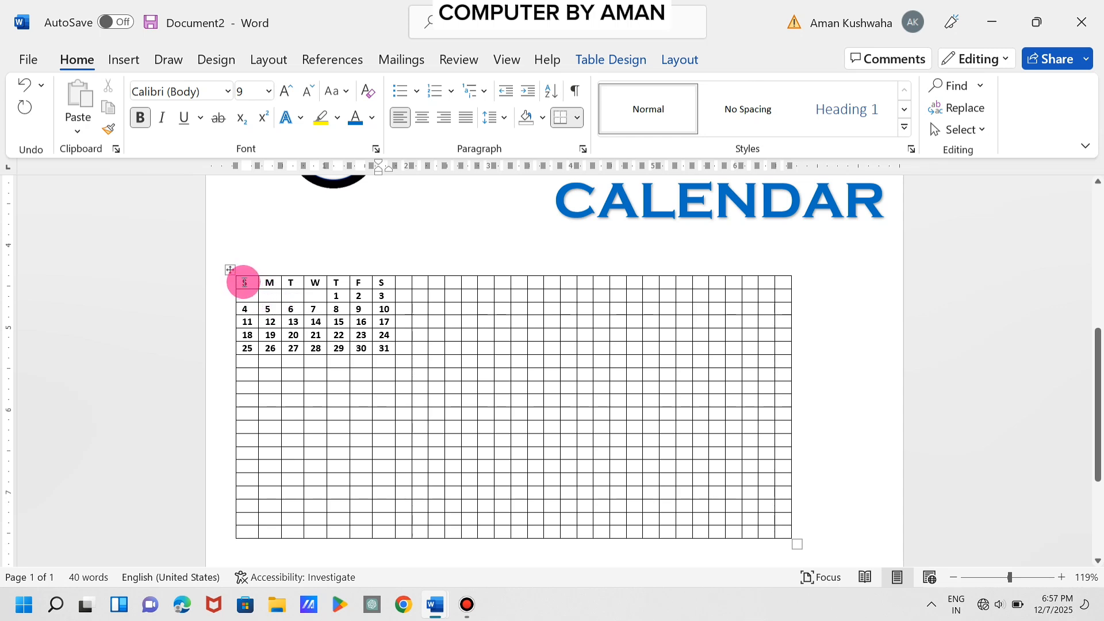
Copy the completed month grid and paste it as second and third month blocks beside it, leaving one blank column between blocks.
mouse_move(244, 282)
mouse_down()
mouse_move(410, 353)
mouse_move(388, 347)
mouse_up()
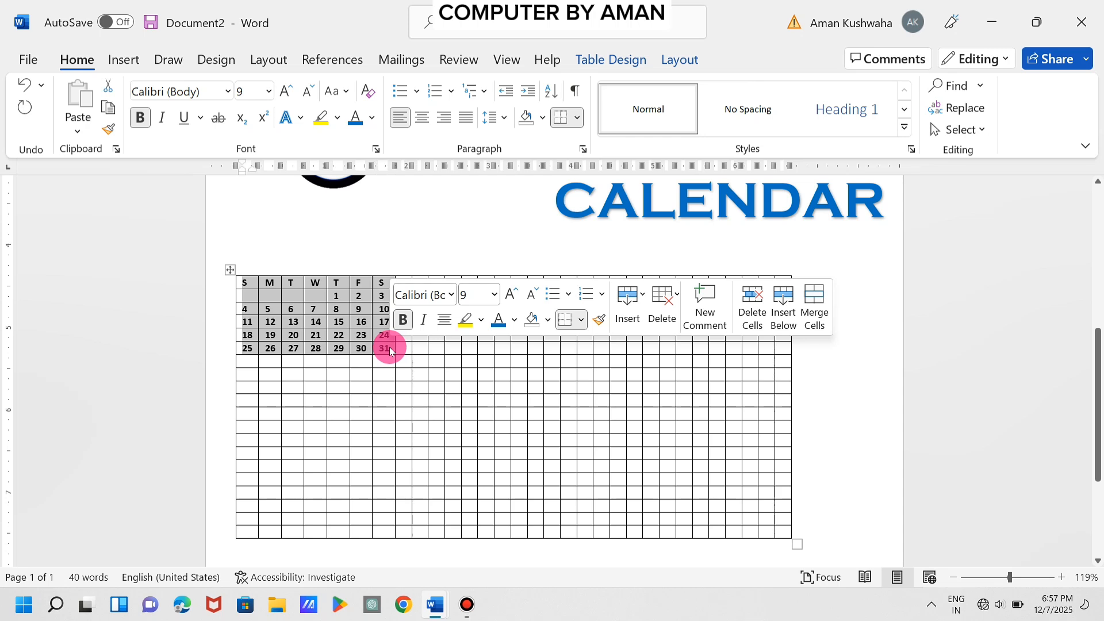
key(ctrl+c)
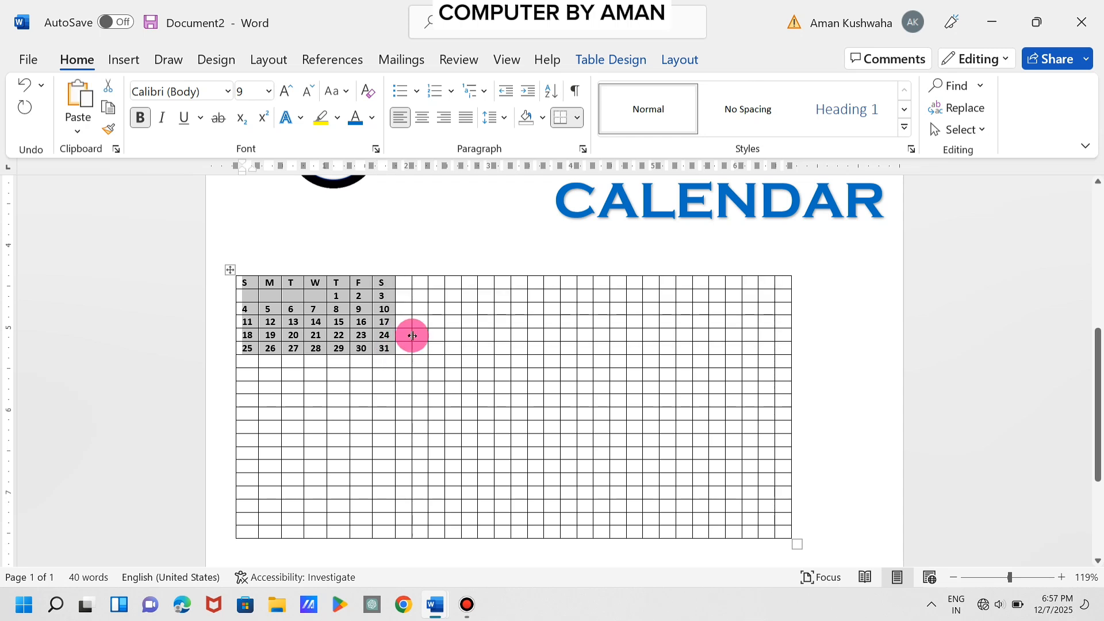
click(420, 284)
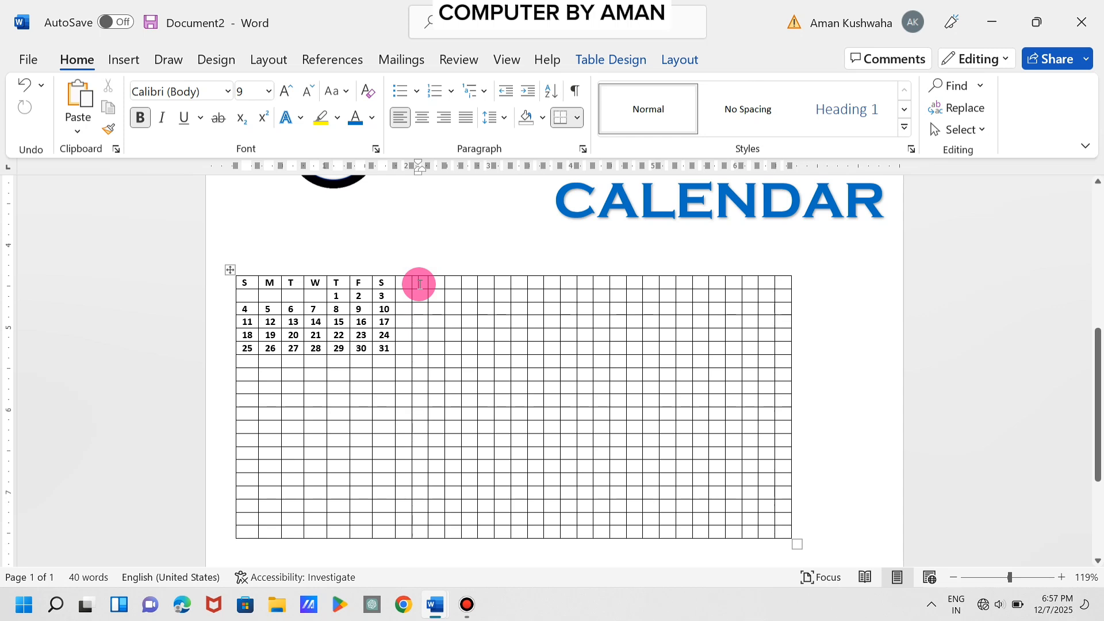
key(ctrl+v)
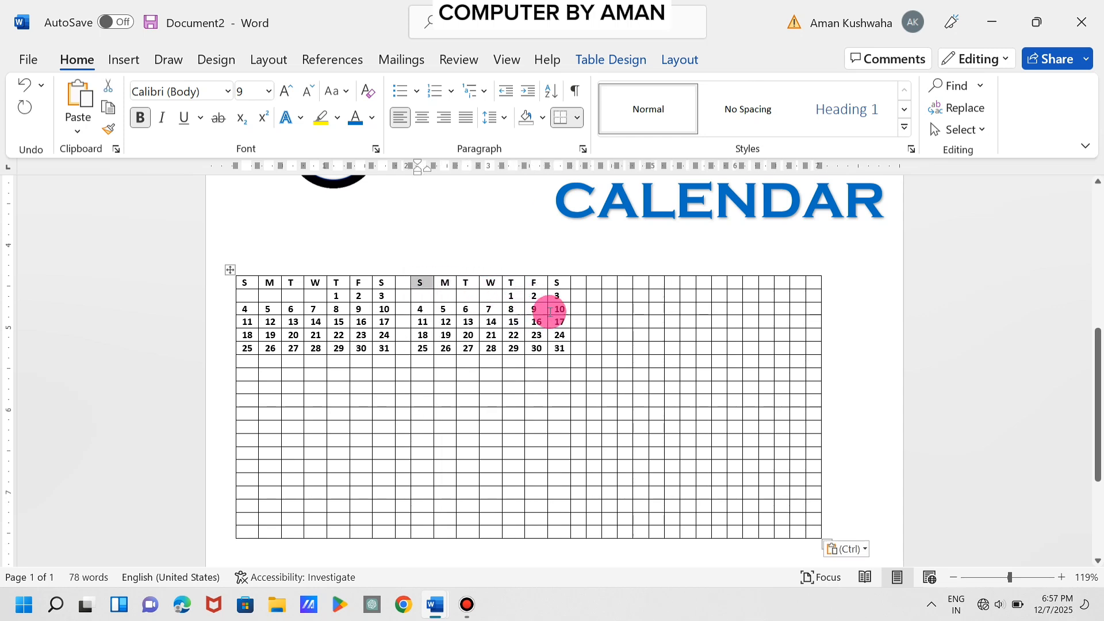
click(597, 284)
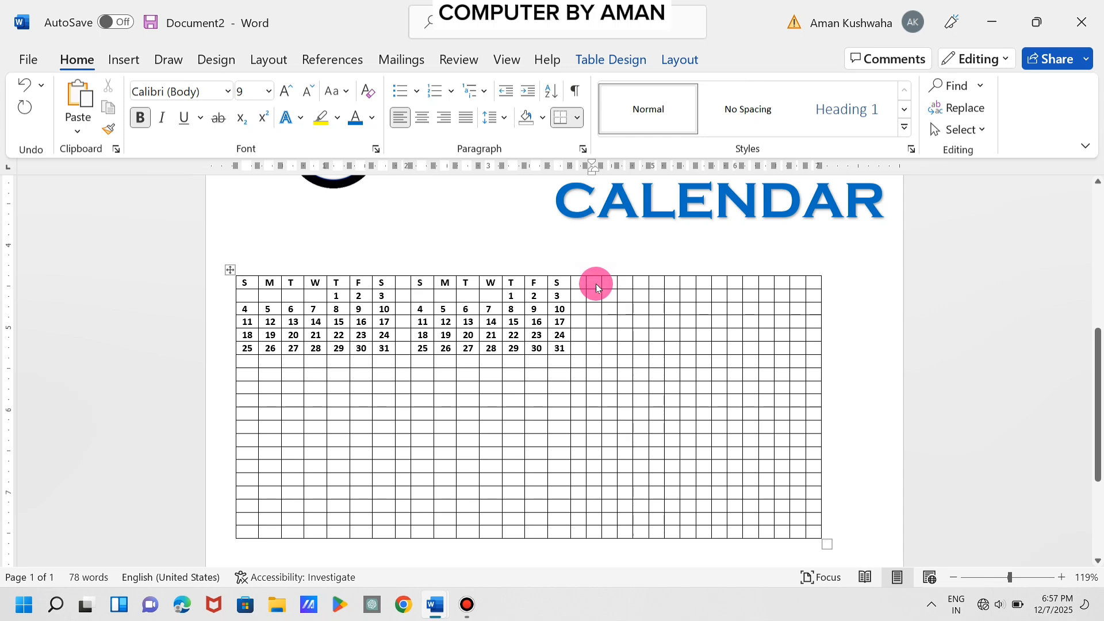
key(ctrl+v)
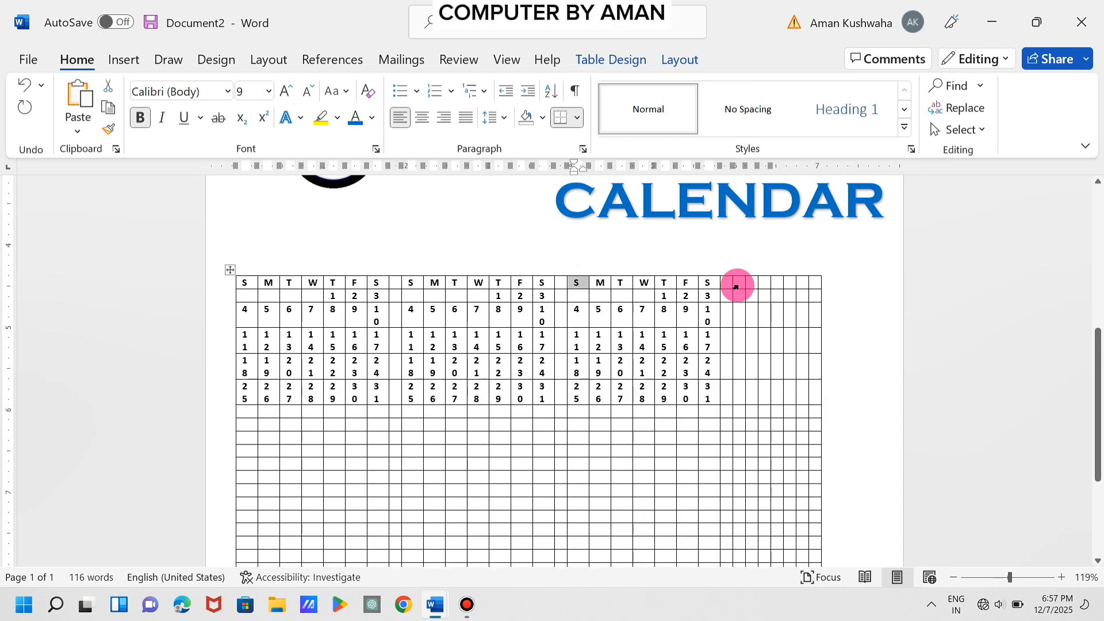
right_click(736, 283)
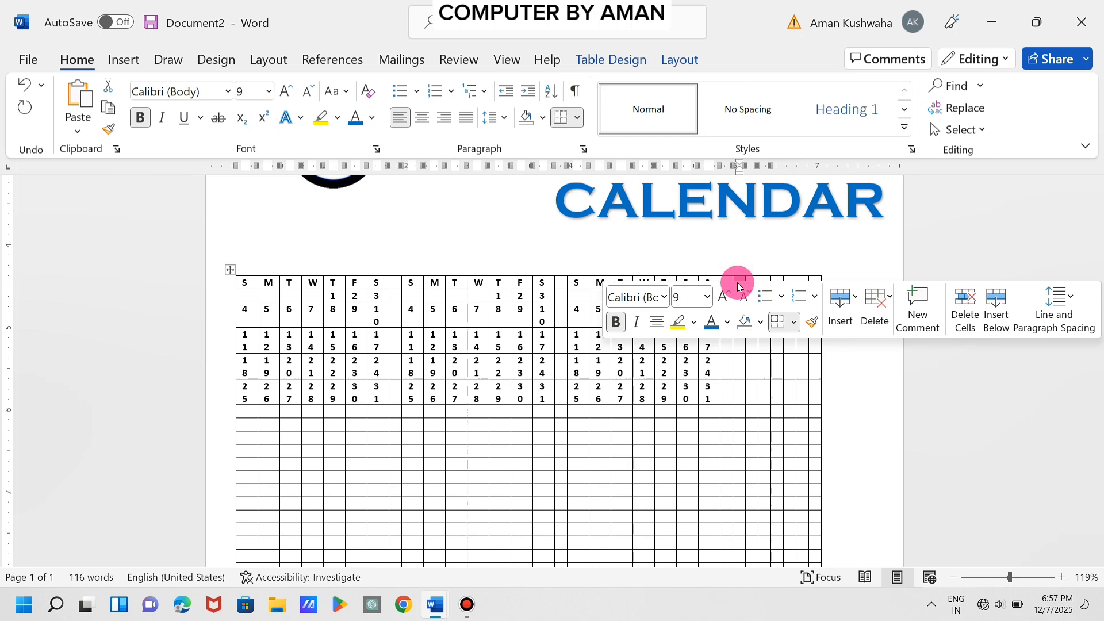
key(ctrl+v)
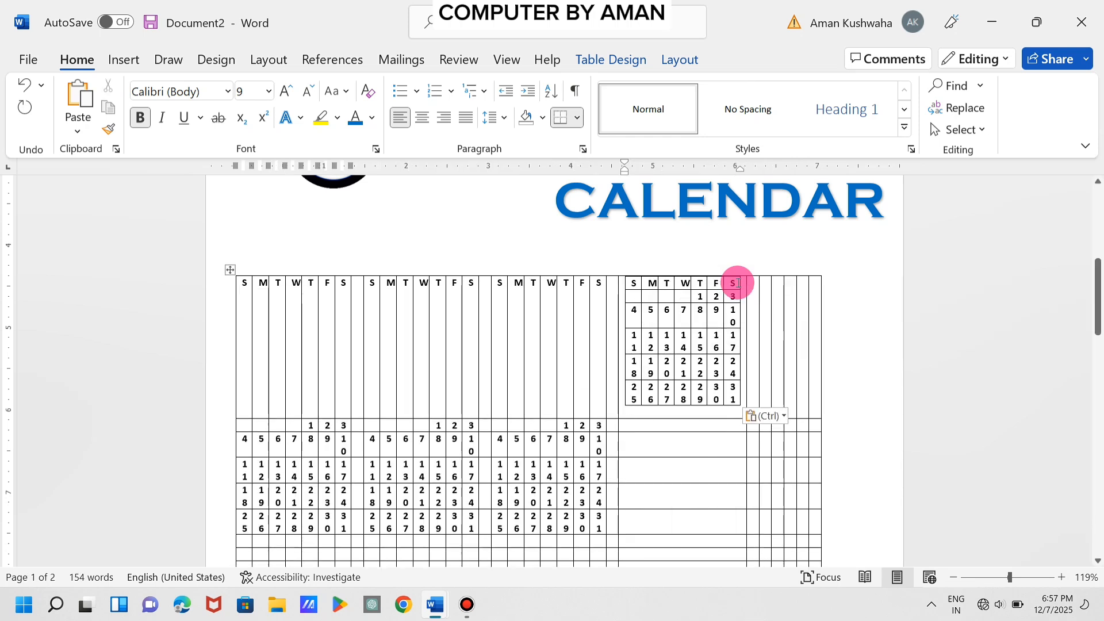
key(ctrl+z)
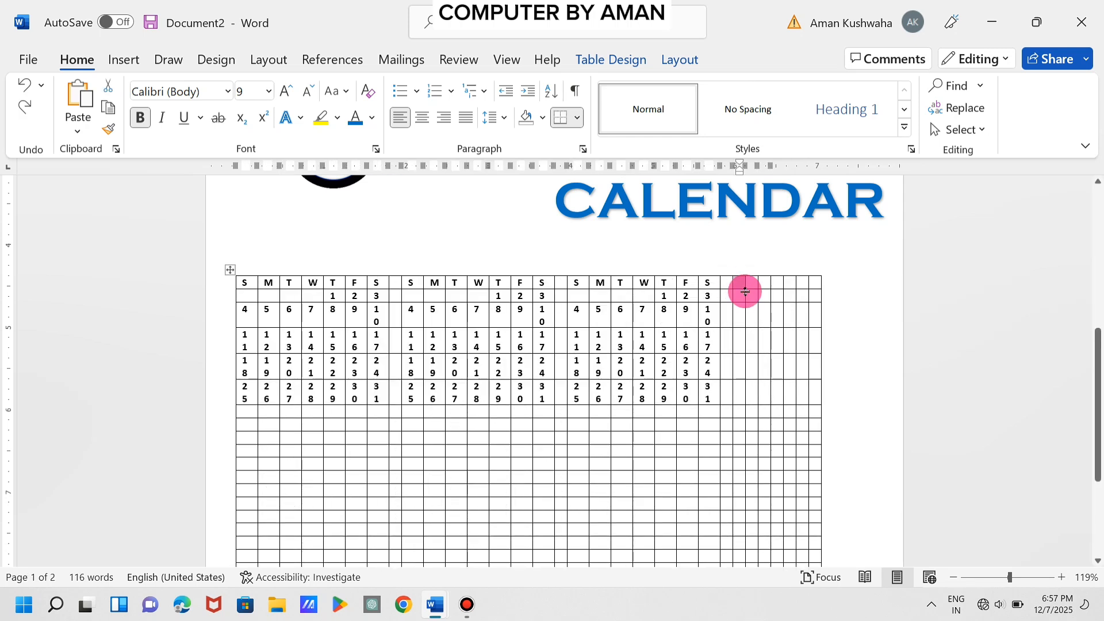
Paste the copied month grid as the fourth block in the first row of months, after one blank column, and select all four blocks.
click(735, 300)
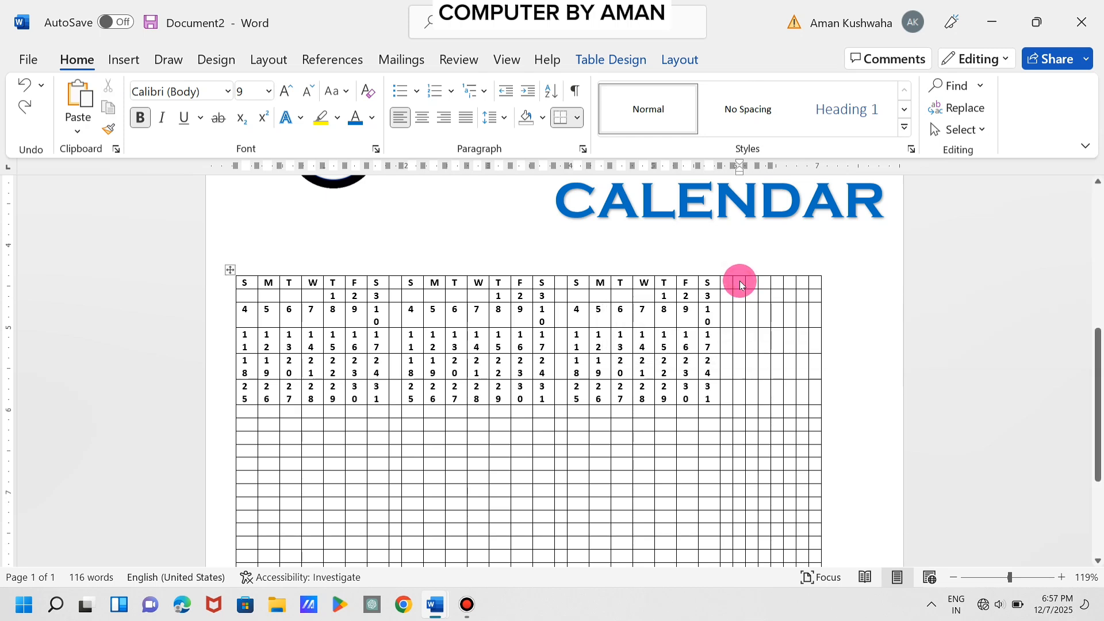
key(ctrl+v)
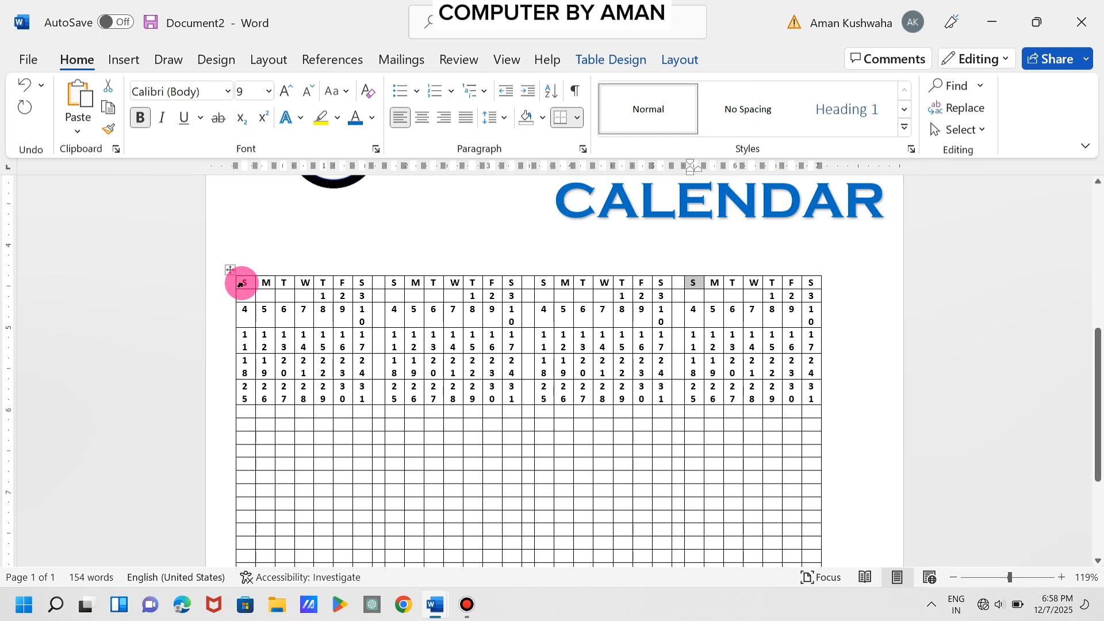
drag(244, 283, 815, 397)
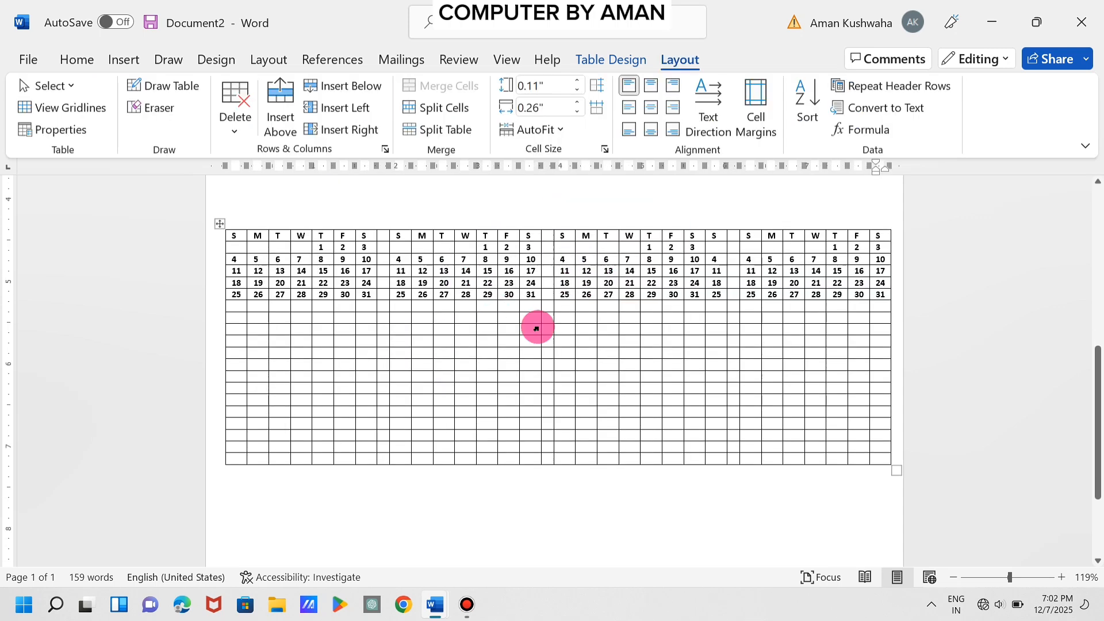
Copy the four month grids with their weekday headers and paste them into two bands of rows below, leaving one blank row between bands.
mouse_move(280, 225)
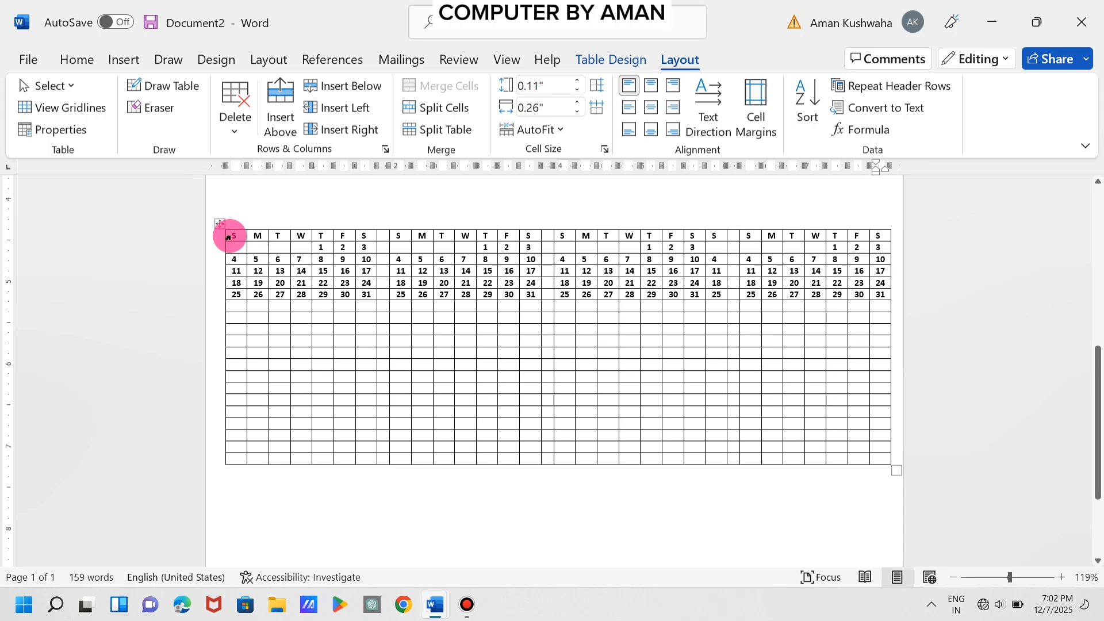
mouse_move(234, 236)
mouse_down()
mouse_move(696, 288)
mouse_move(912, 284)
mouse_move(876, 291)
mouse_up()
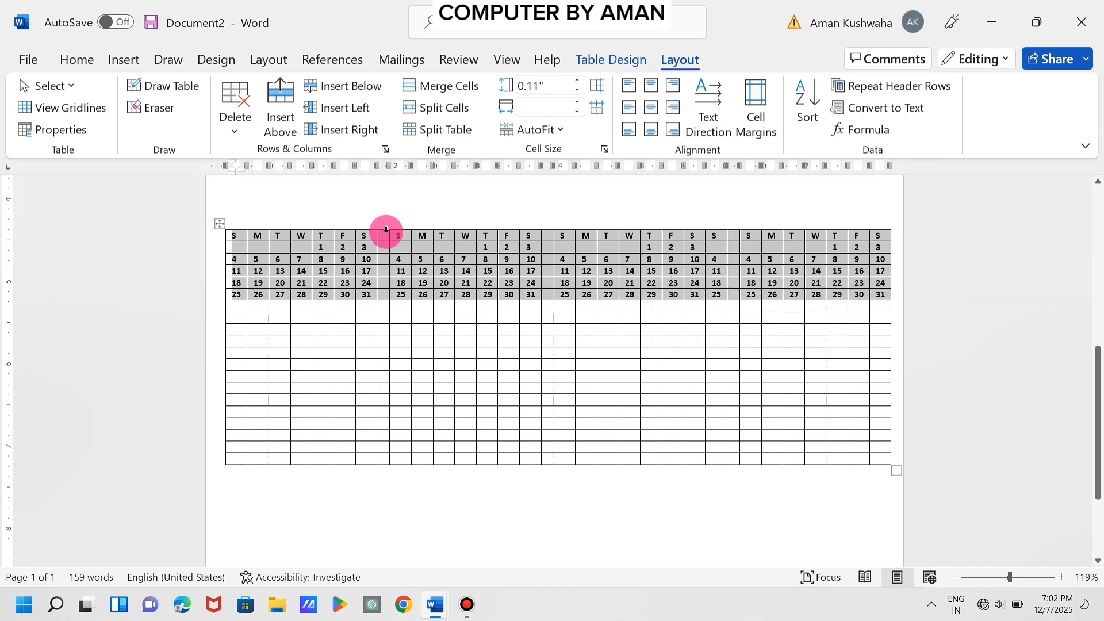
click(239, 304)
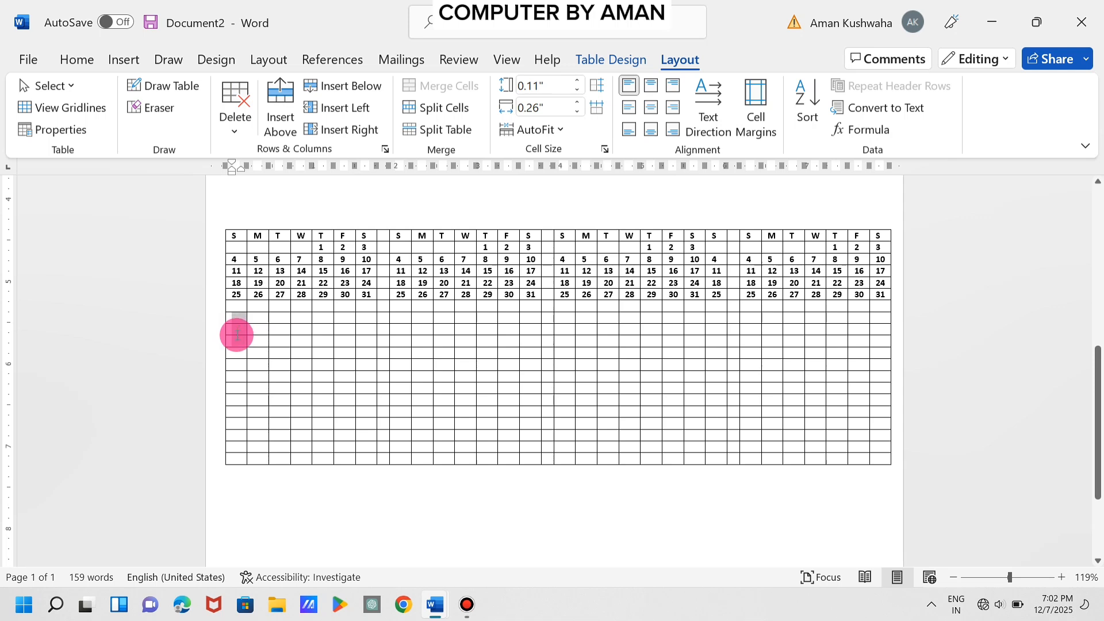
drag(238, 341, 879, 371)
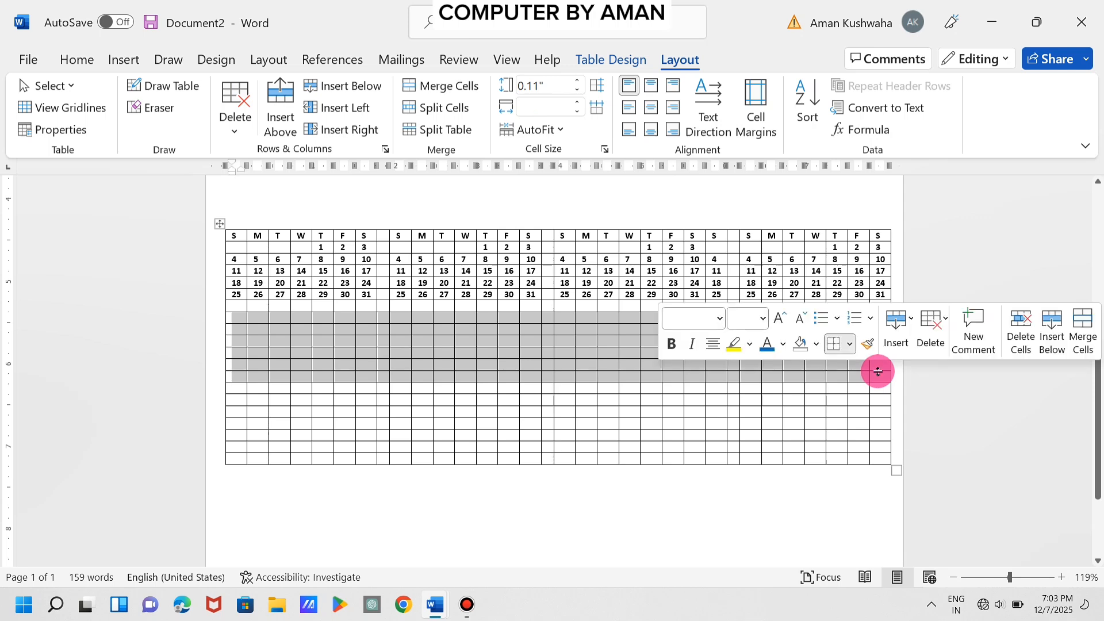
key(ctrl+v)
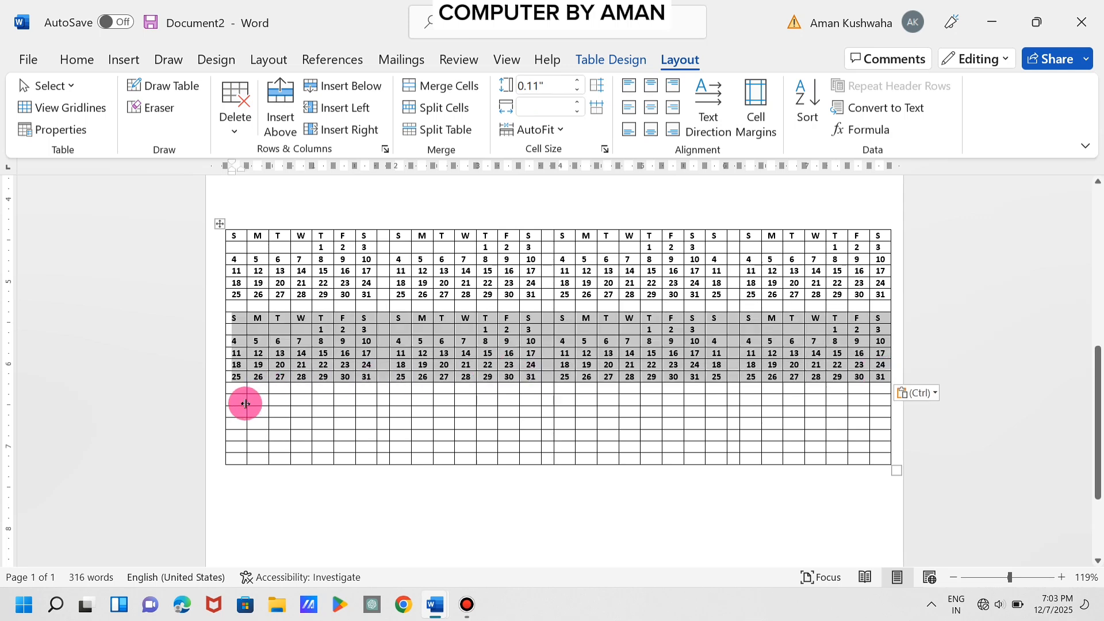
drag(242, 405, 870, 458)
key(ctrl+v)
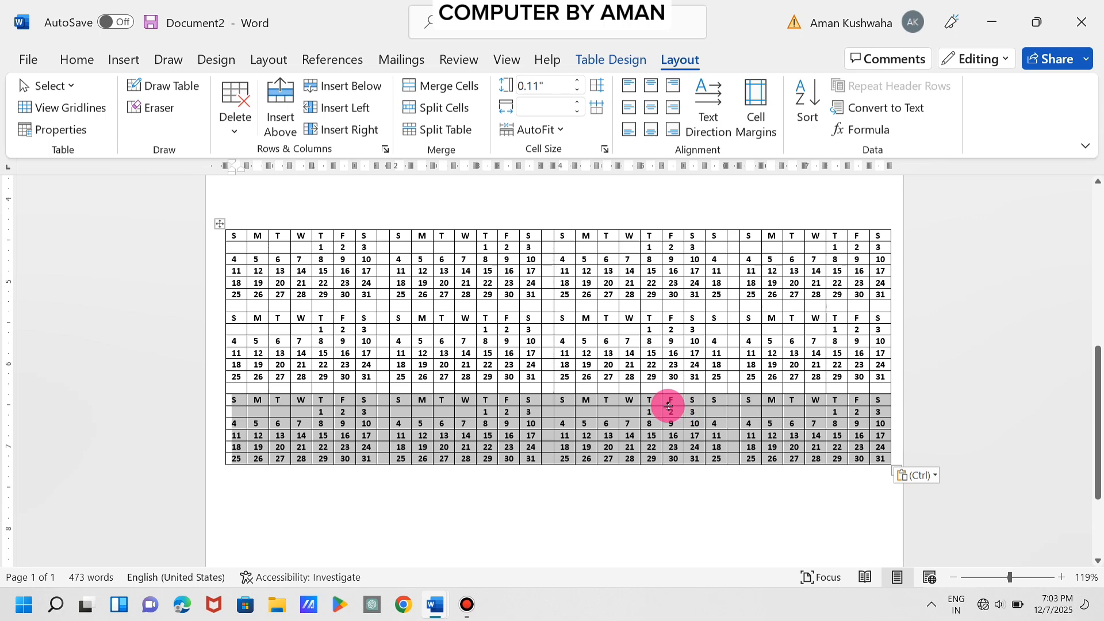
scroll(668, 405, down, 2)
scroll(668, 406, down, 1)
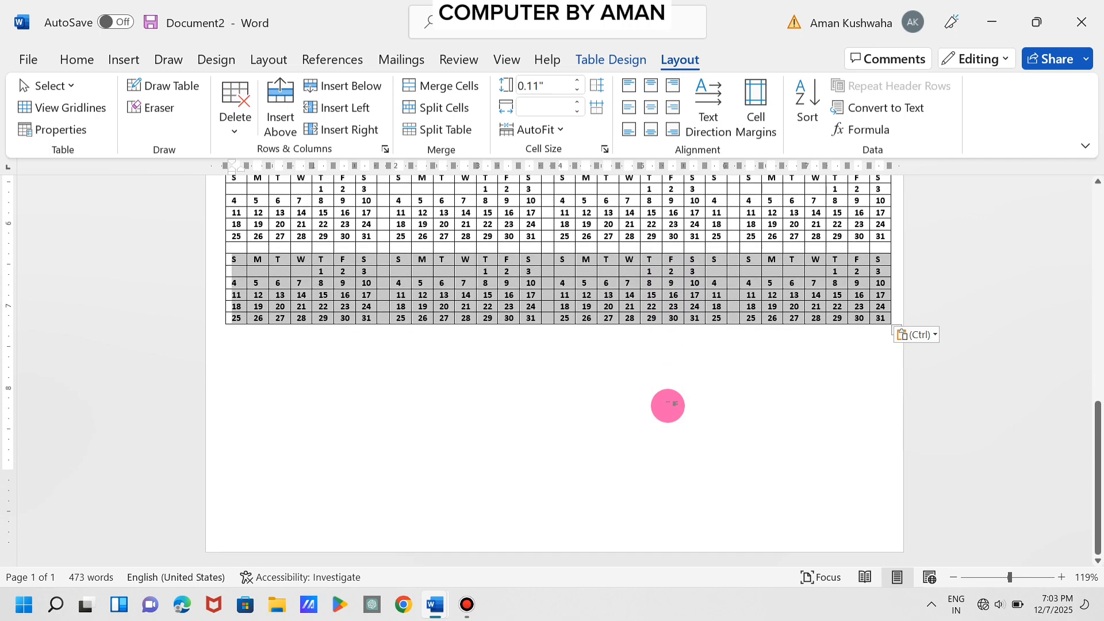
scroll(668, 405, up, 5)
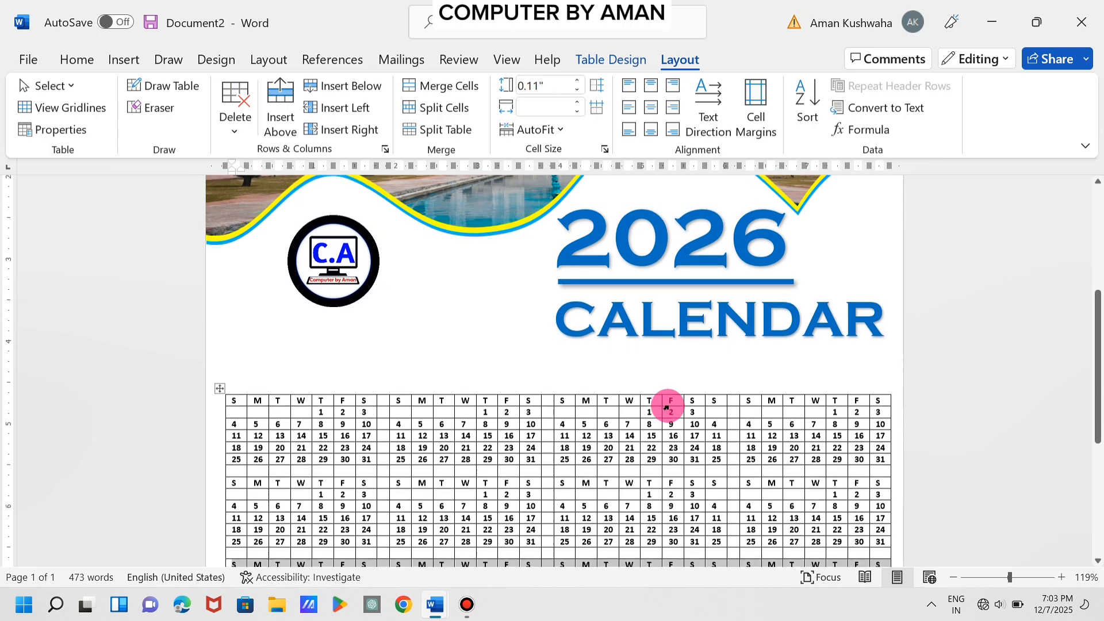
scroll(668, 406, down, 2)
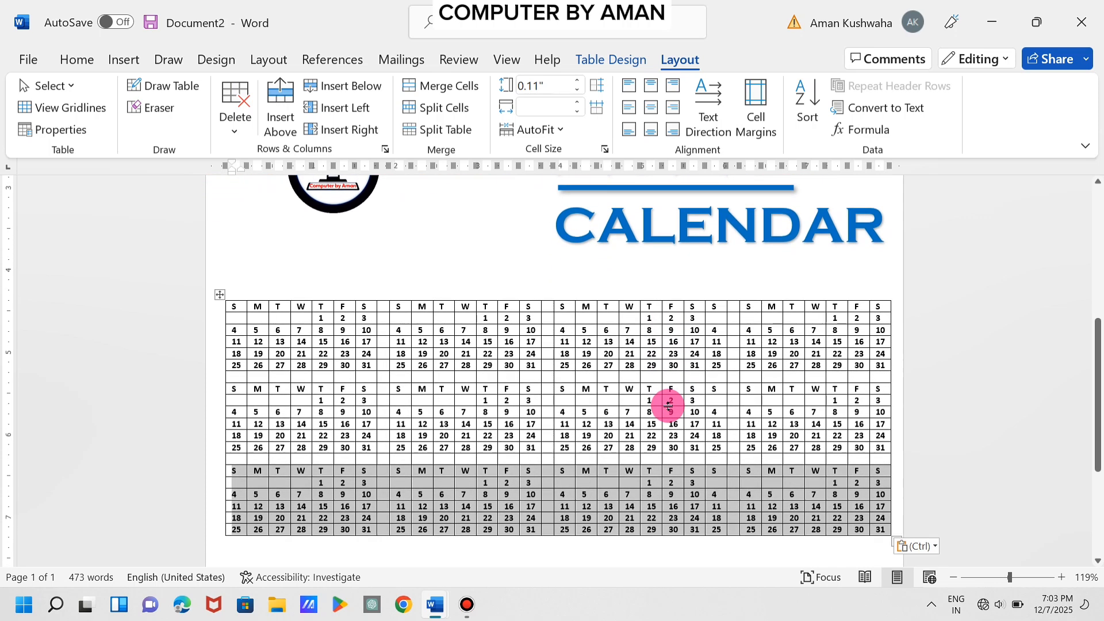
scroll(668, 405, down, 3)
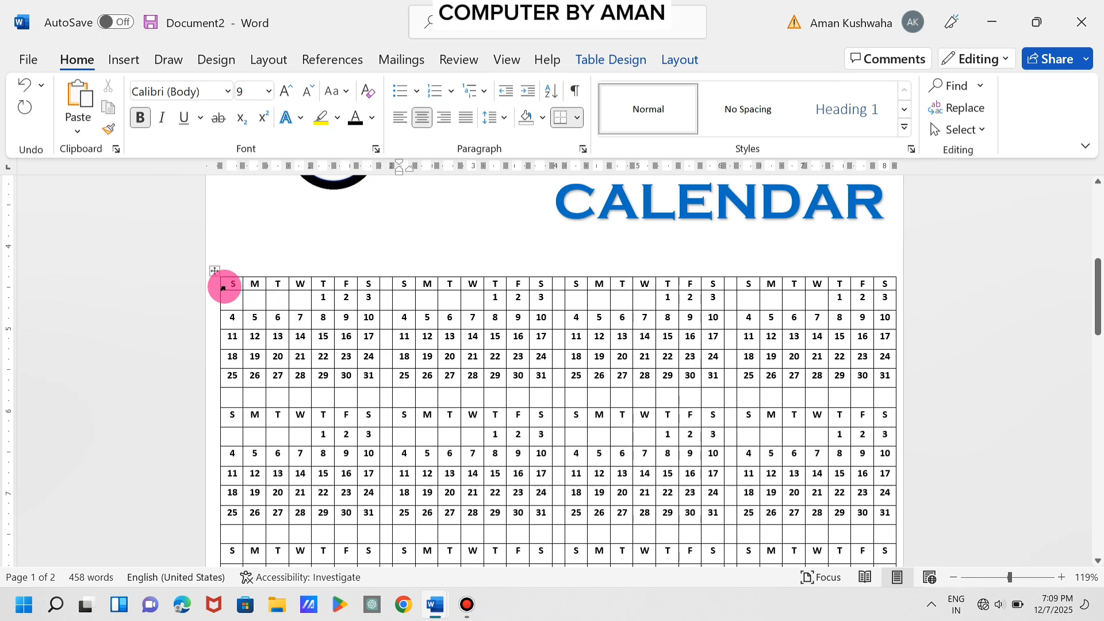
Reduce the page's bottom margin so that the last row of the calendar table fits on the first page.
drag(228, 284, 263, 184)
scroll(263, 184, up, 8)
click(299, 442)
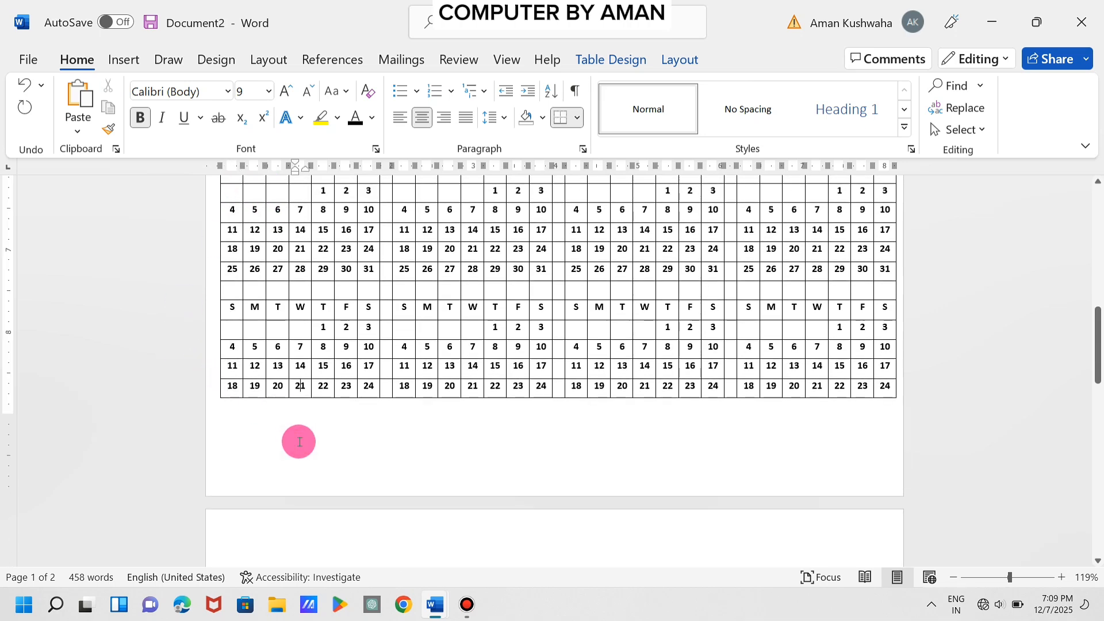
drag(9, 414, 12, 458)
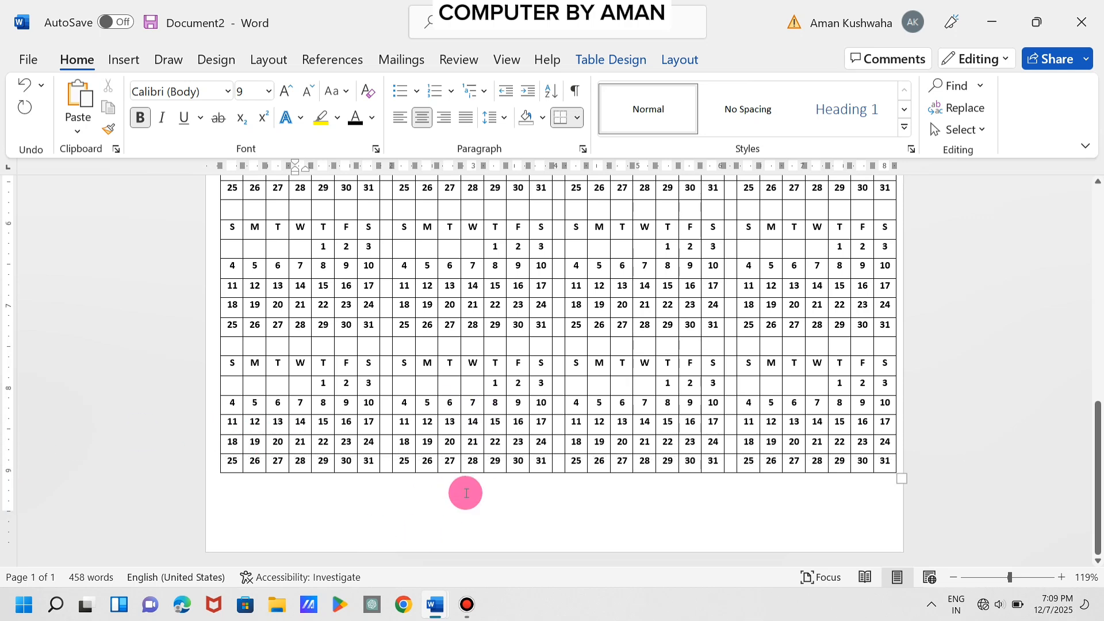
Change the font color of the first Sunday column to red from the first table row through the last.
scroll(466, 493, up, 5)
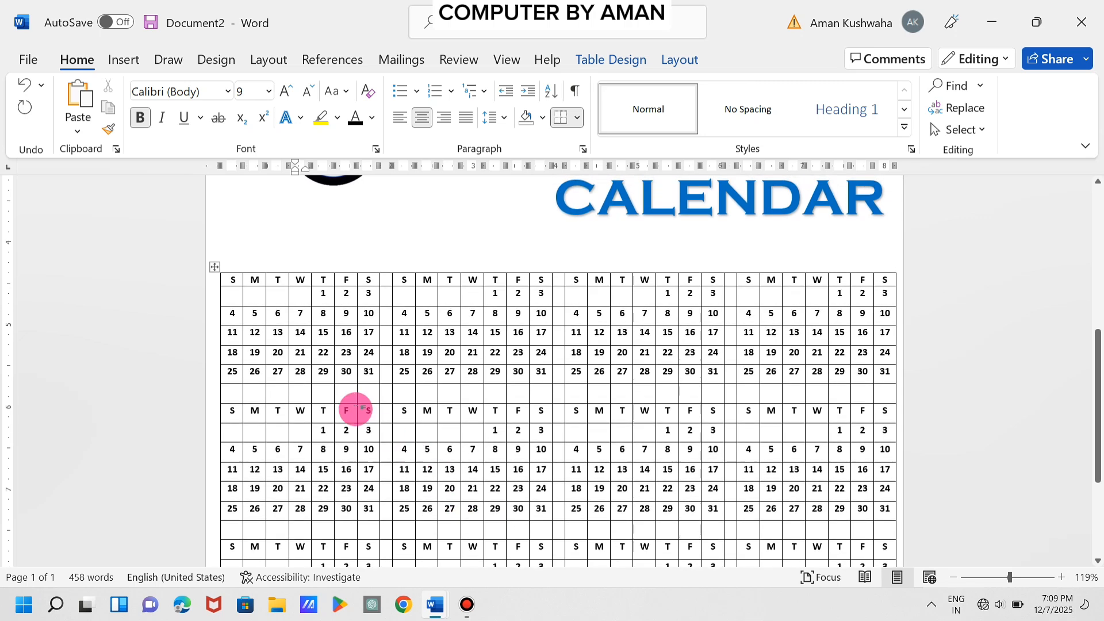
drag(230, 279, 230, 468)
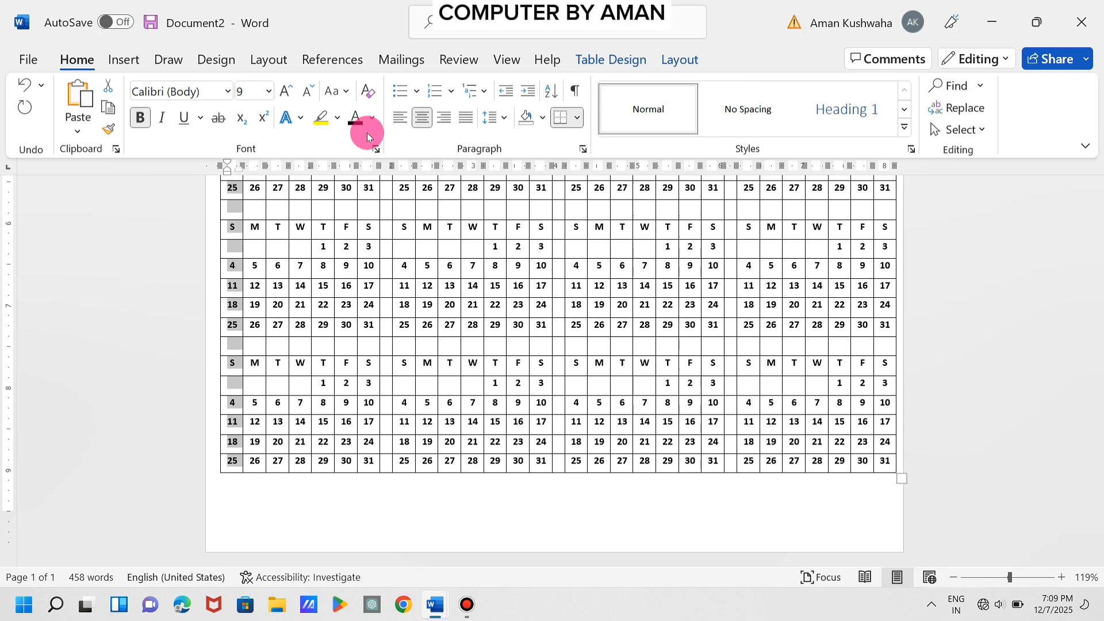
click(374, 119)
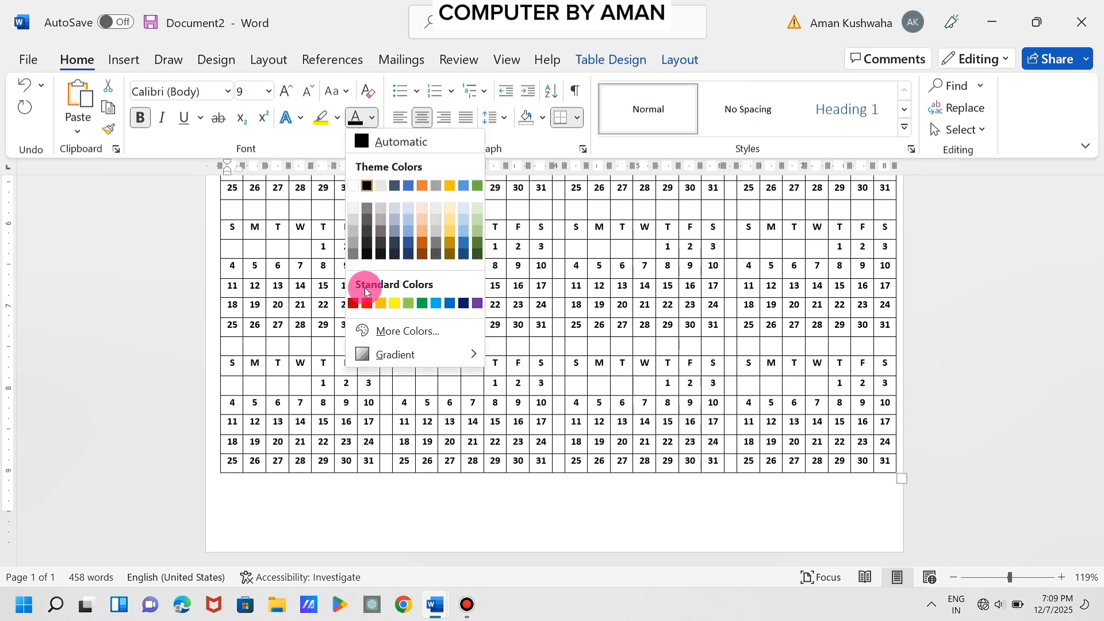
click(367, 306)
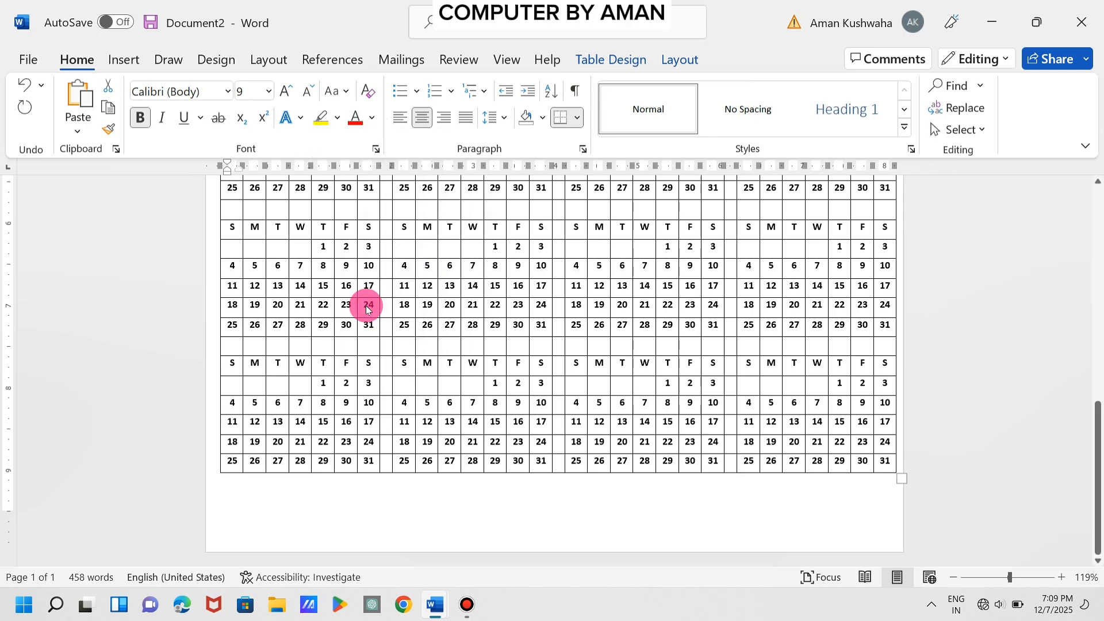
Apply the same red font color to the Sunday columns of the second, third and fourth month blocks, then deselect the table.
scroll(353, 291, up, 3)
scroll(354, 296, up, 3)
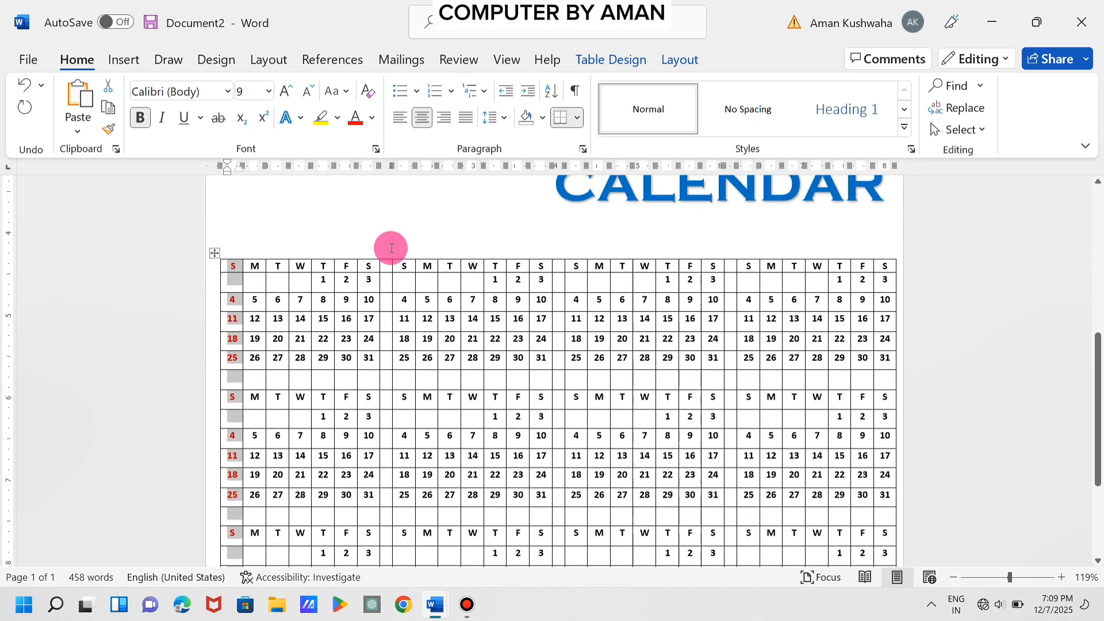
click(401, 262)
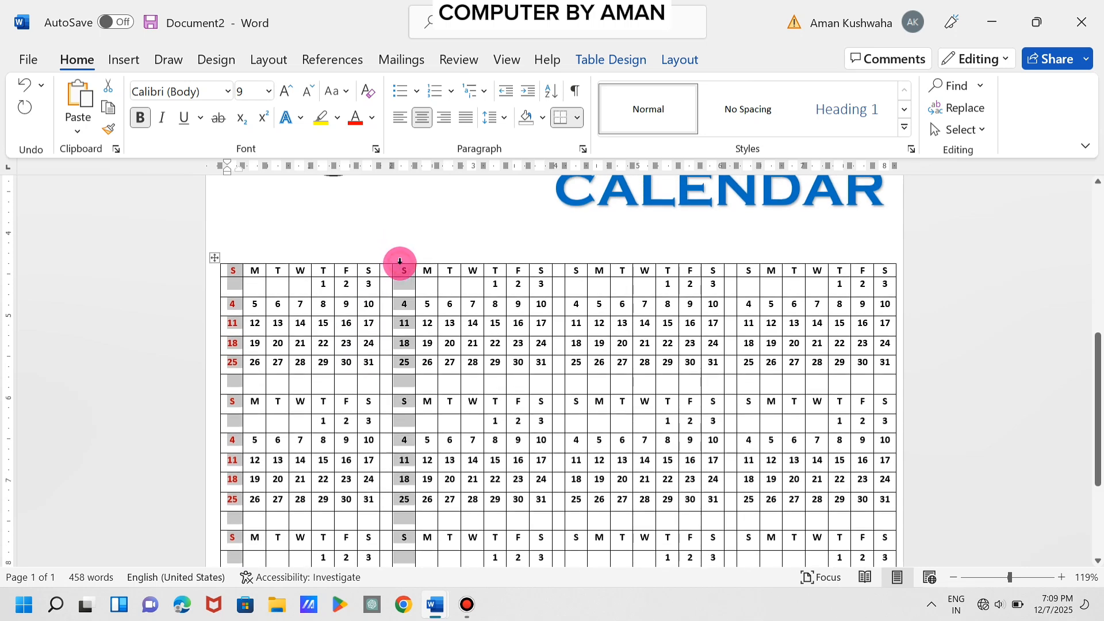
click(357, 121)
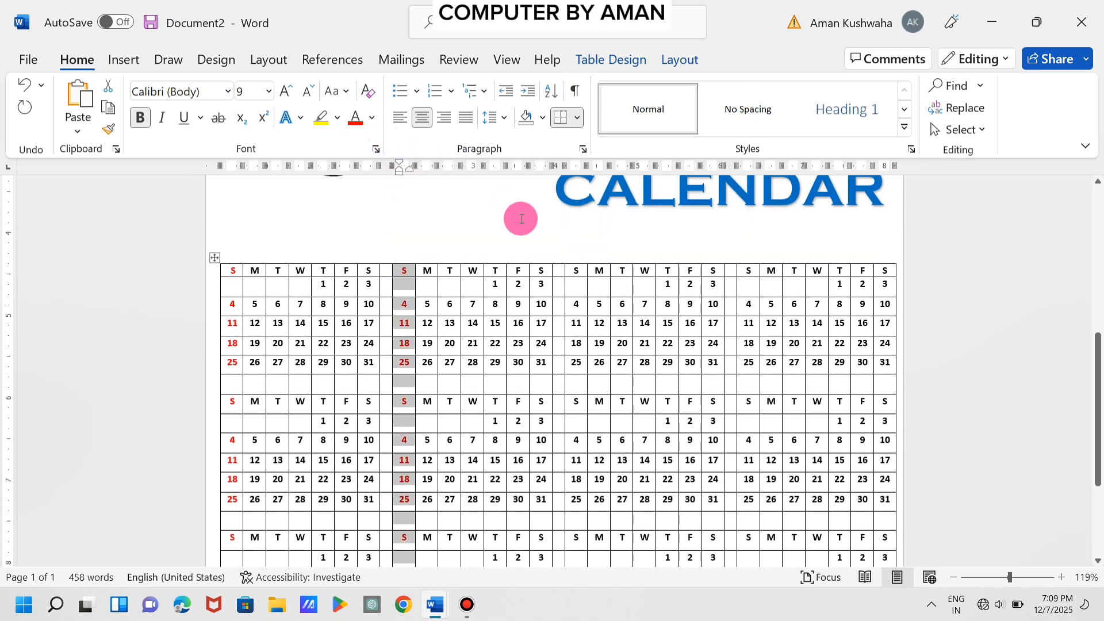
click(578, 259)
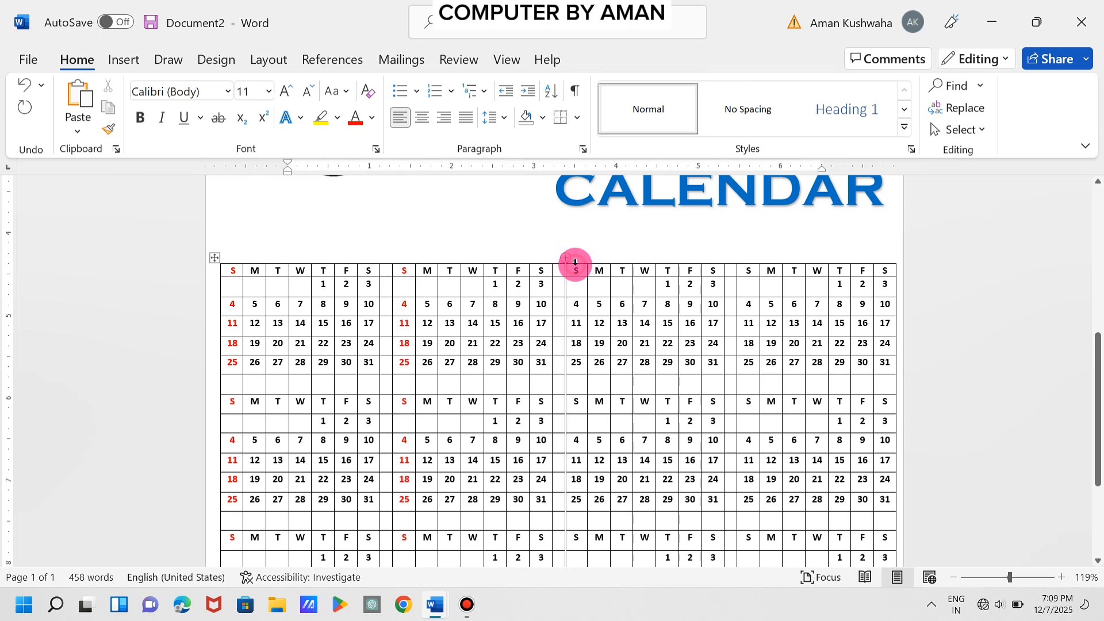
click(576, 263)
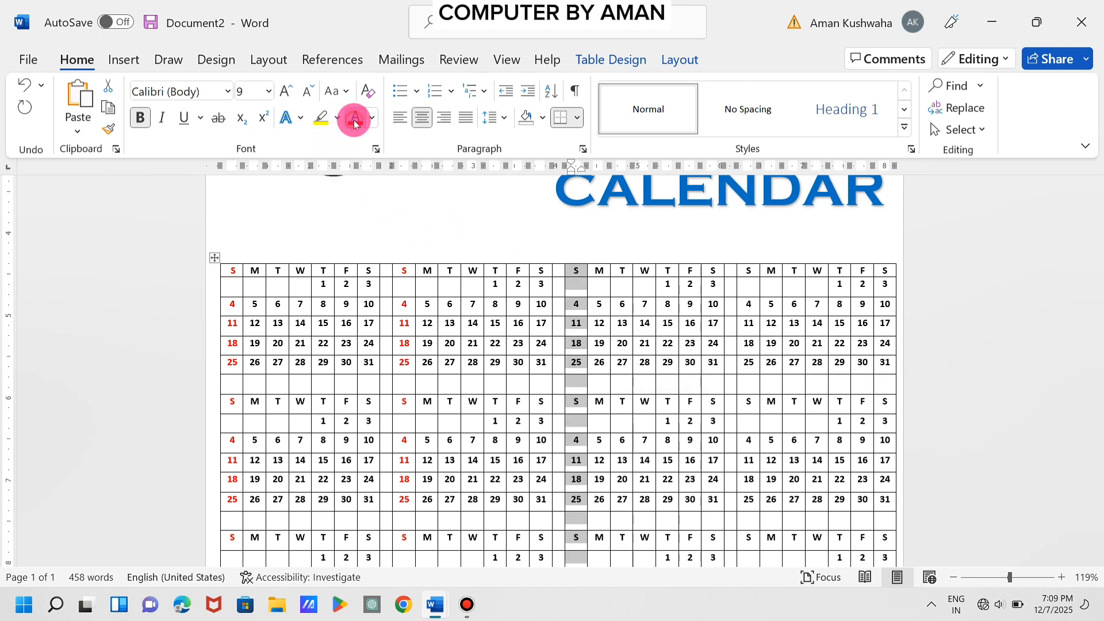
click(749, 262)
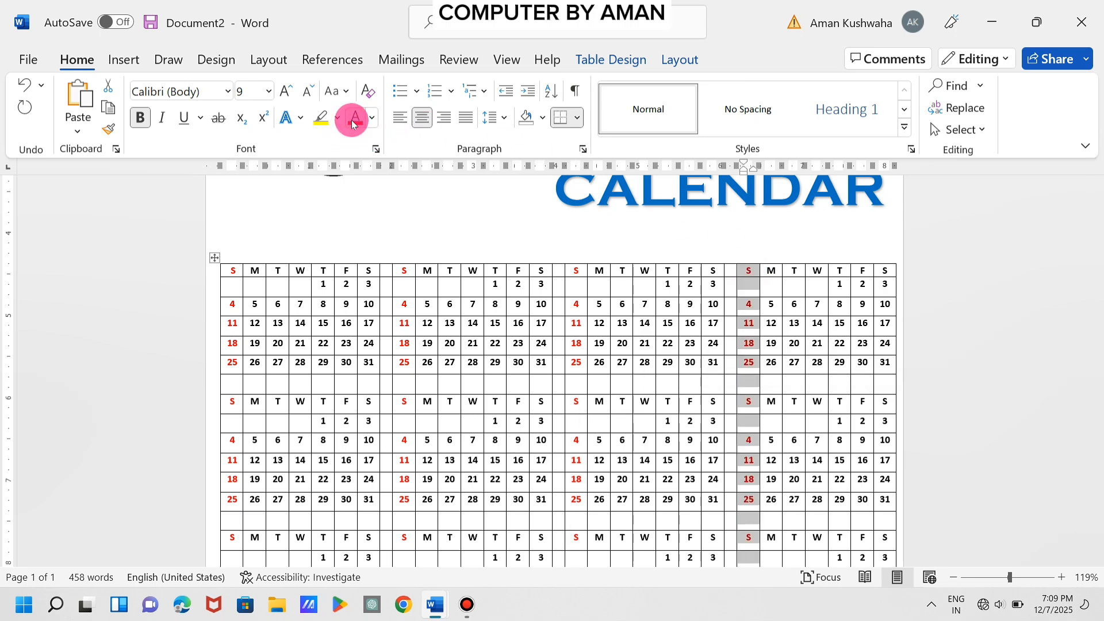
click(463, 238)
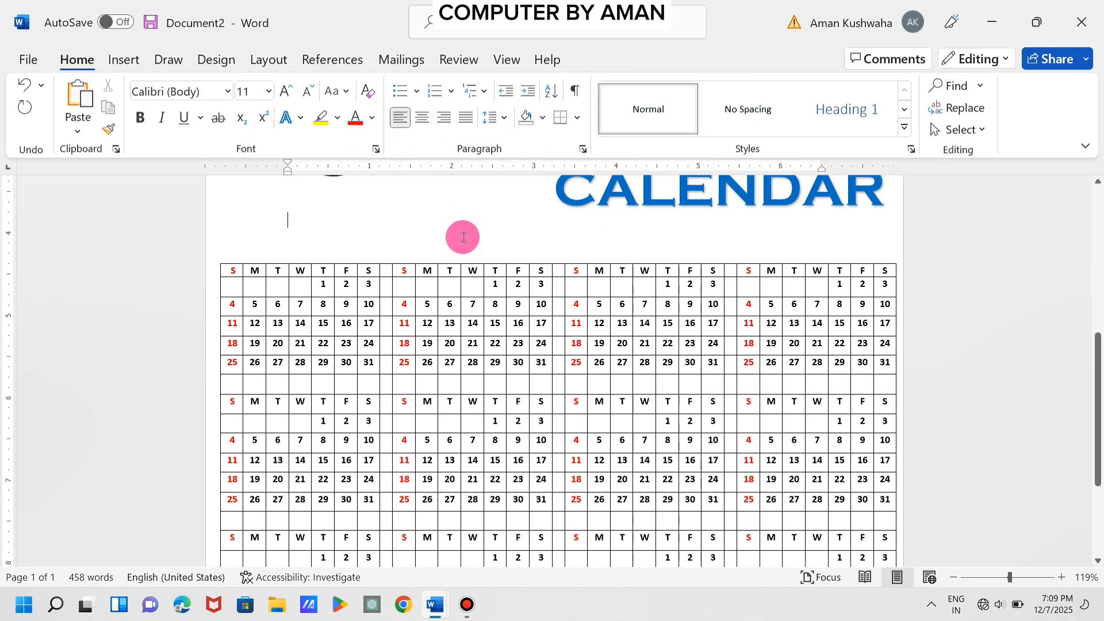
Draw a top-corners-rounded rectangle about 5.87 by 0.64 inches at the page bottom below the calendar table and make its upper corners rounder.
scroll(464, 238, up, 3)
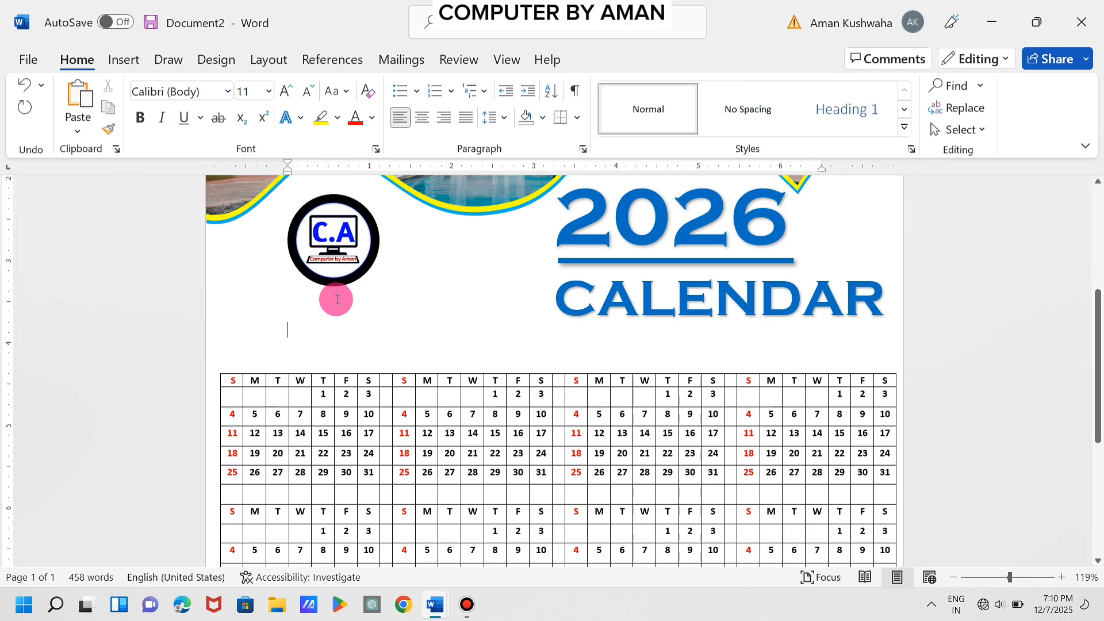
scroll(337, 299, down, 5)
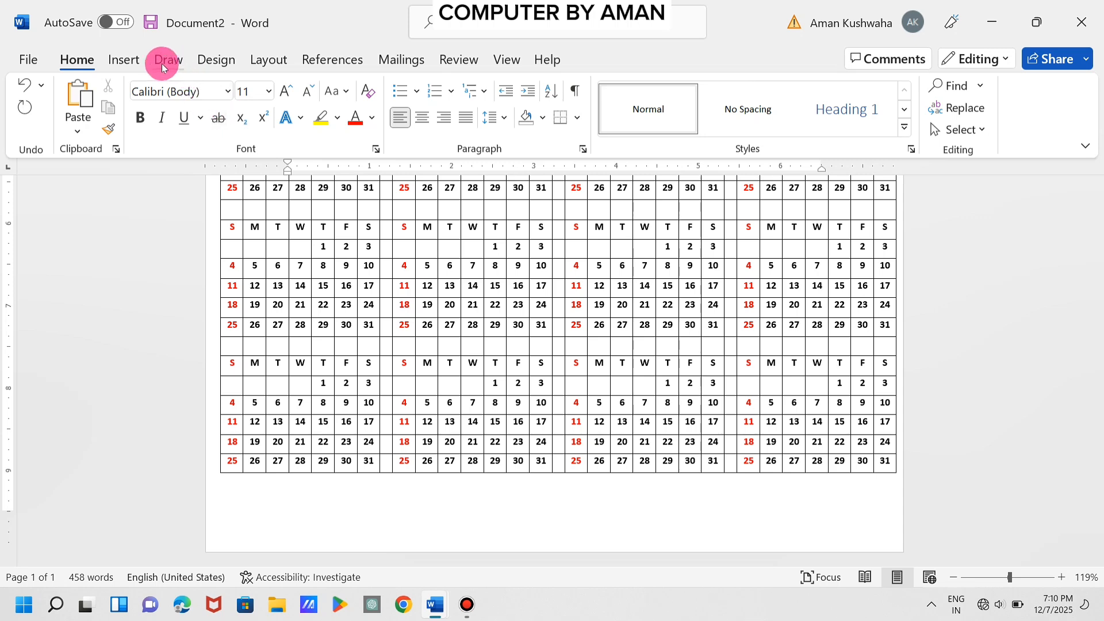
click(136, 65)
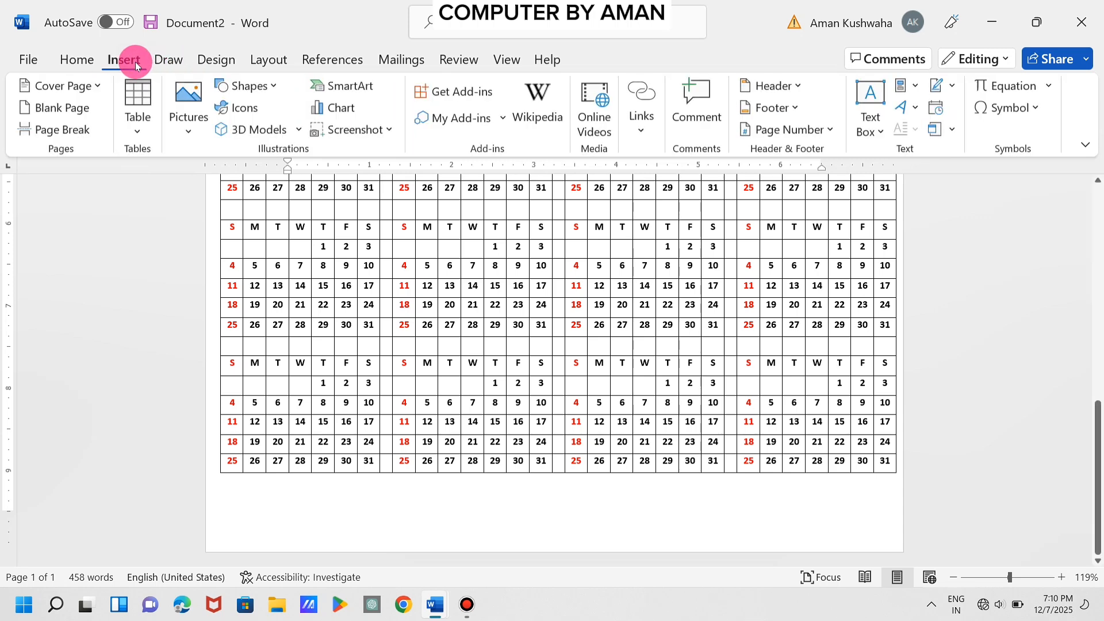
click(269, 84)
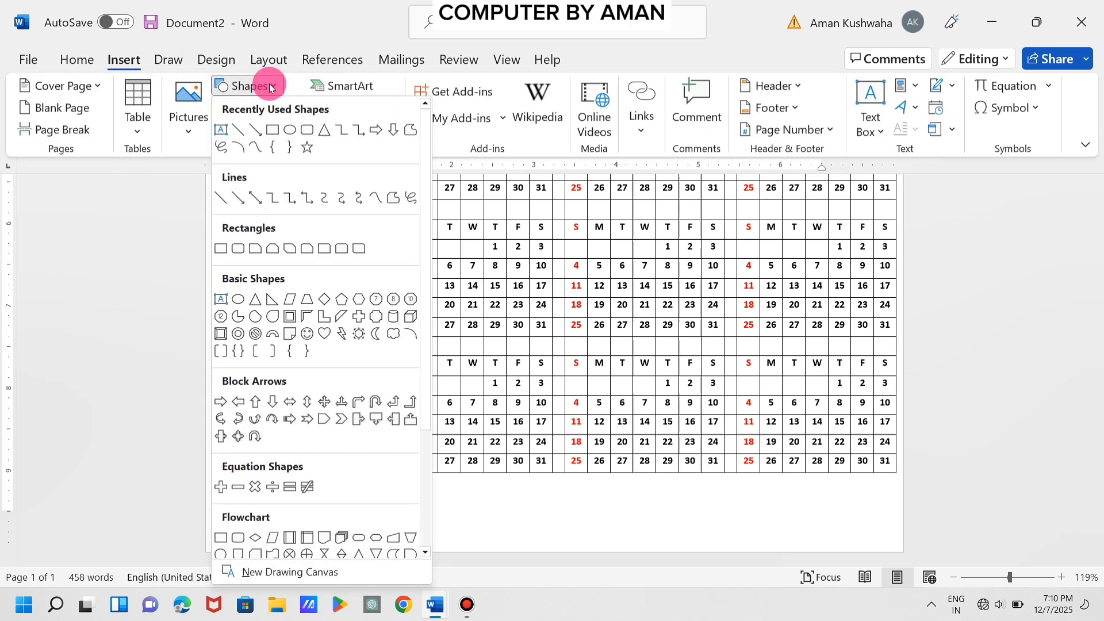
click(341, 253)
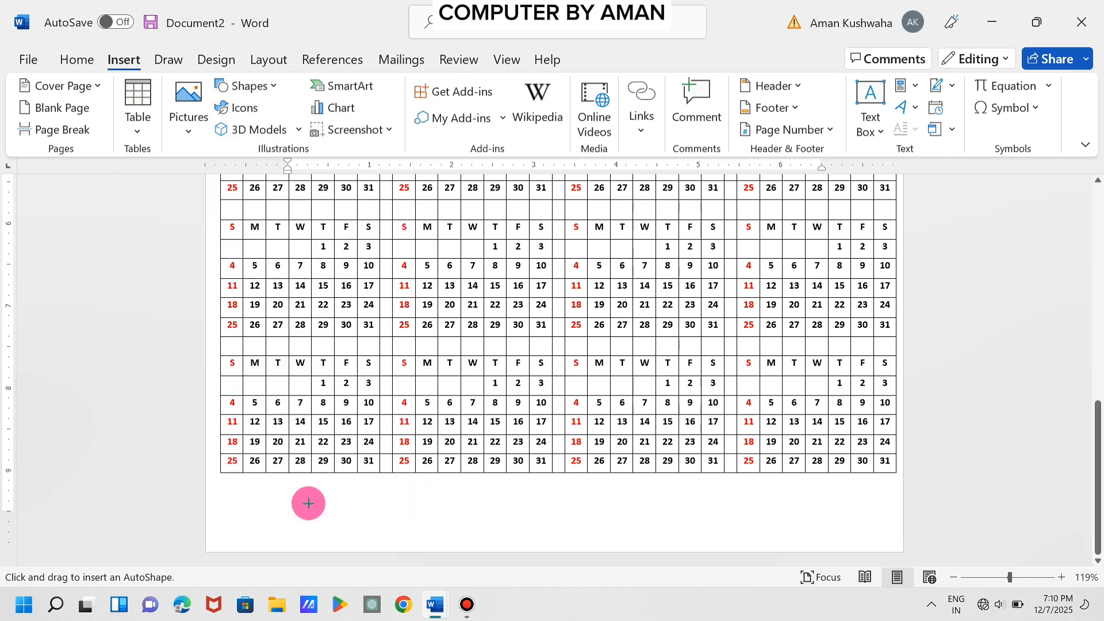
drag(307, 499, 789, 552)
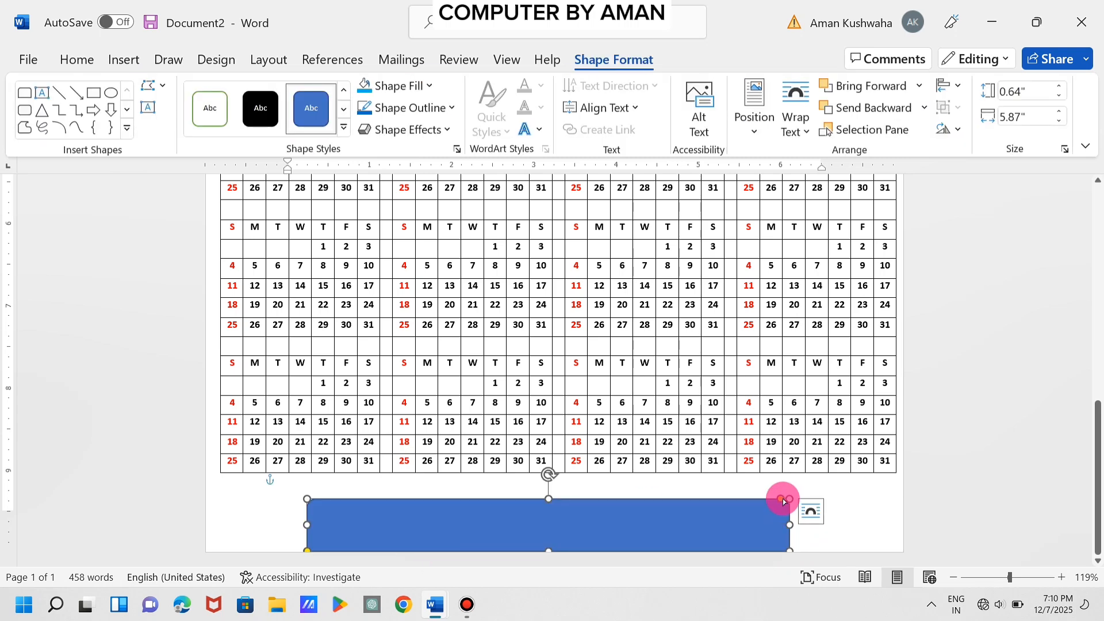
drag(781, 499, 740, 499)
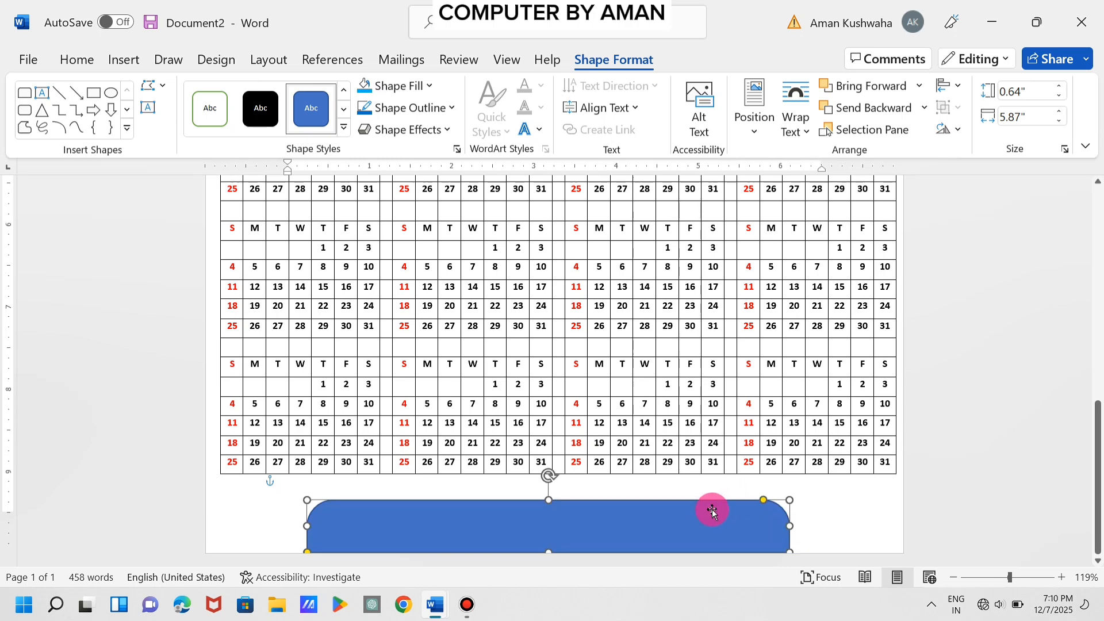
Add an "Address:-" line with the city and state inside the blue footer shape.
right_click(644, 532)
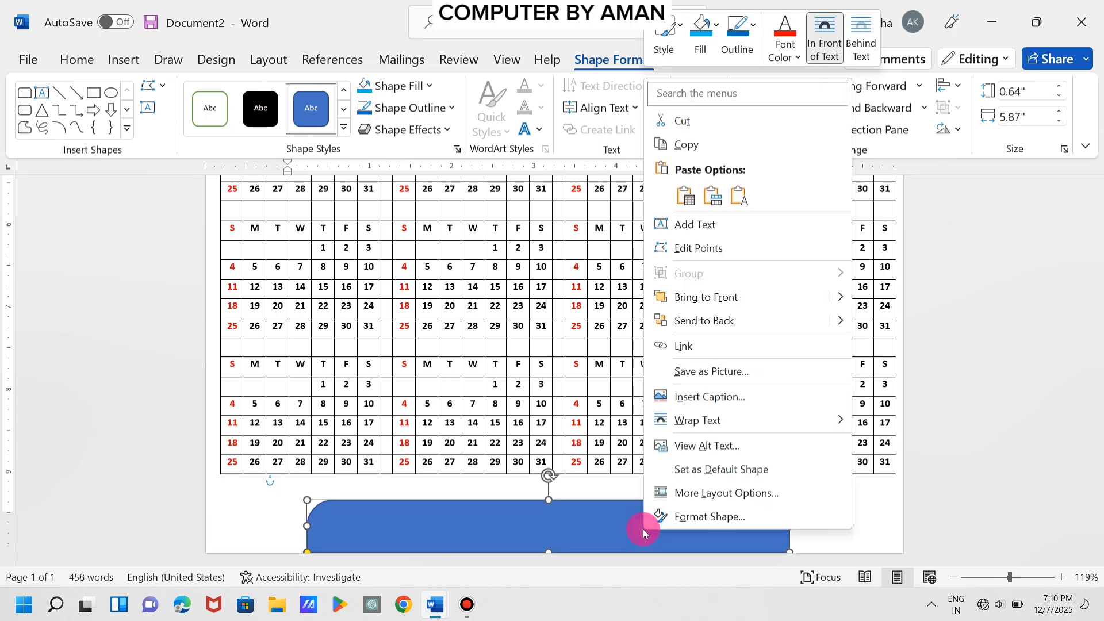
click(711, 223)
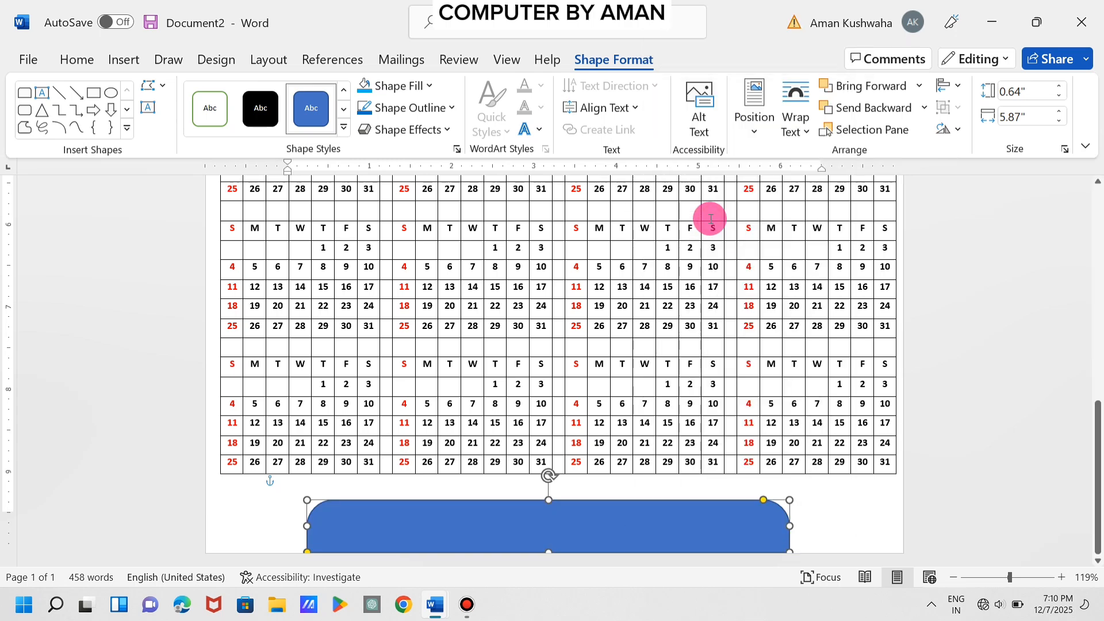
click(543, 552)
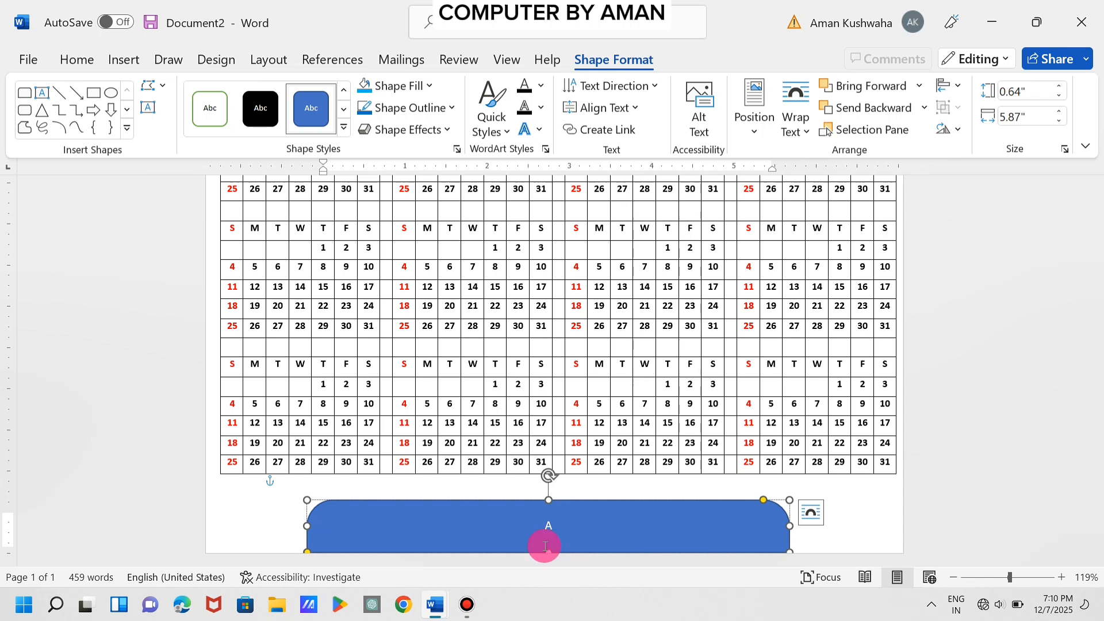
text(Address:- rayag)
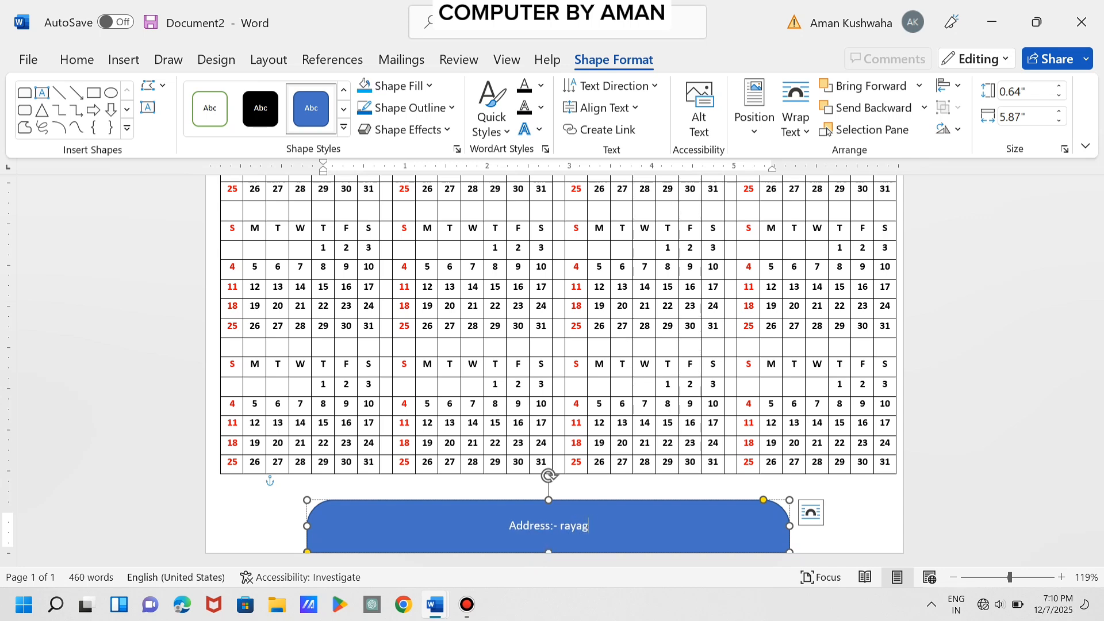
text(raj, Uttar Pradesh)
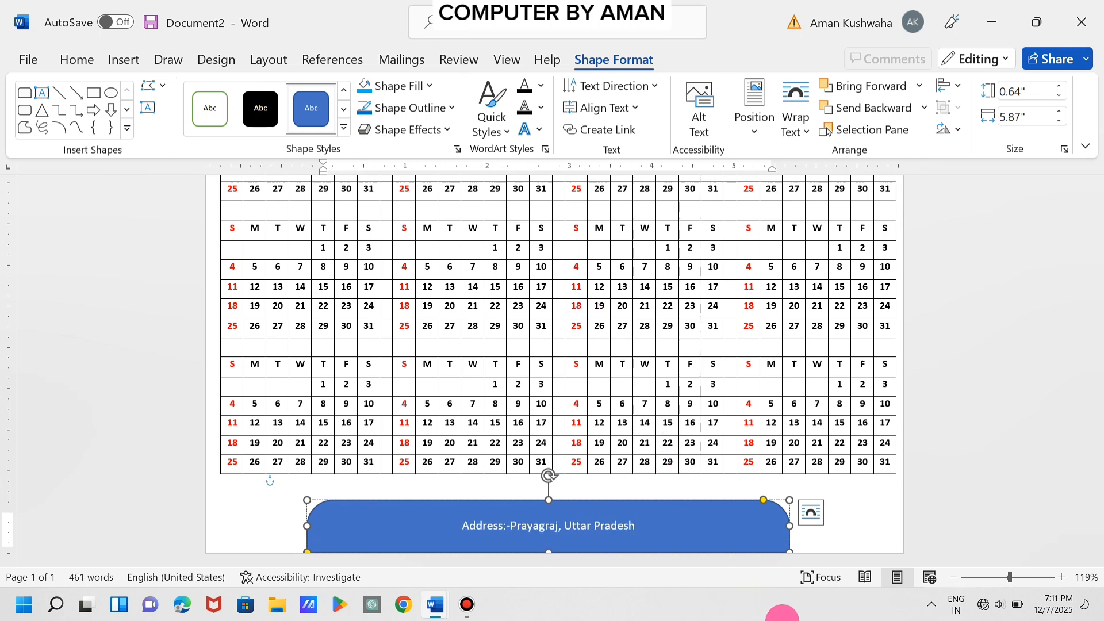
Enlarge the footer shape's address text to 16 pt and make it bold, then deselect the shape.
triple_click(650, 543)
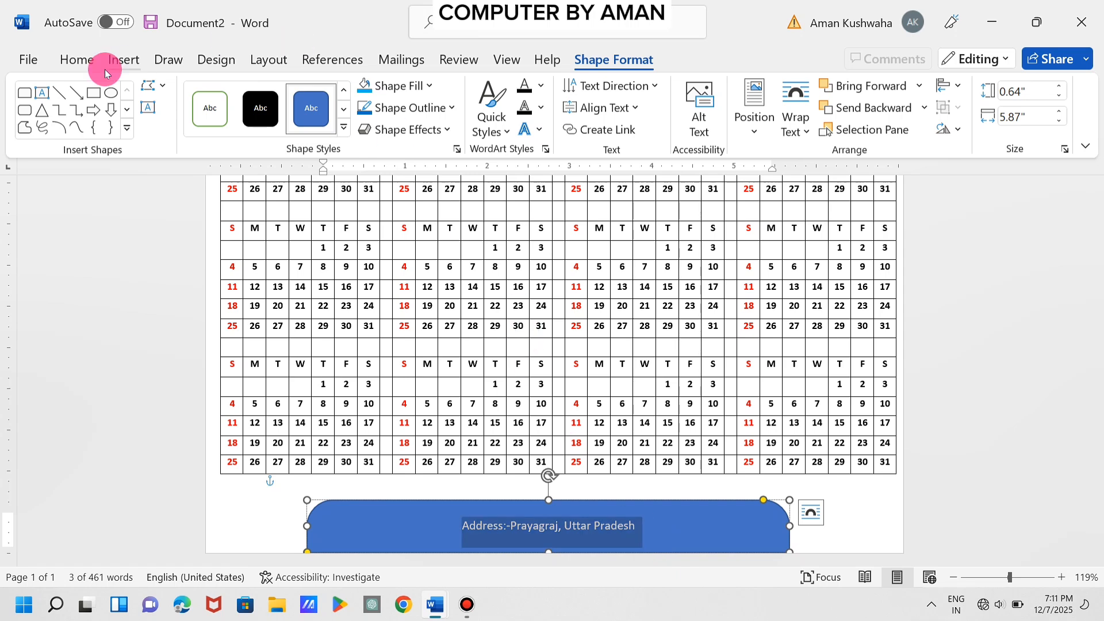
click(83, 62)
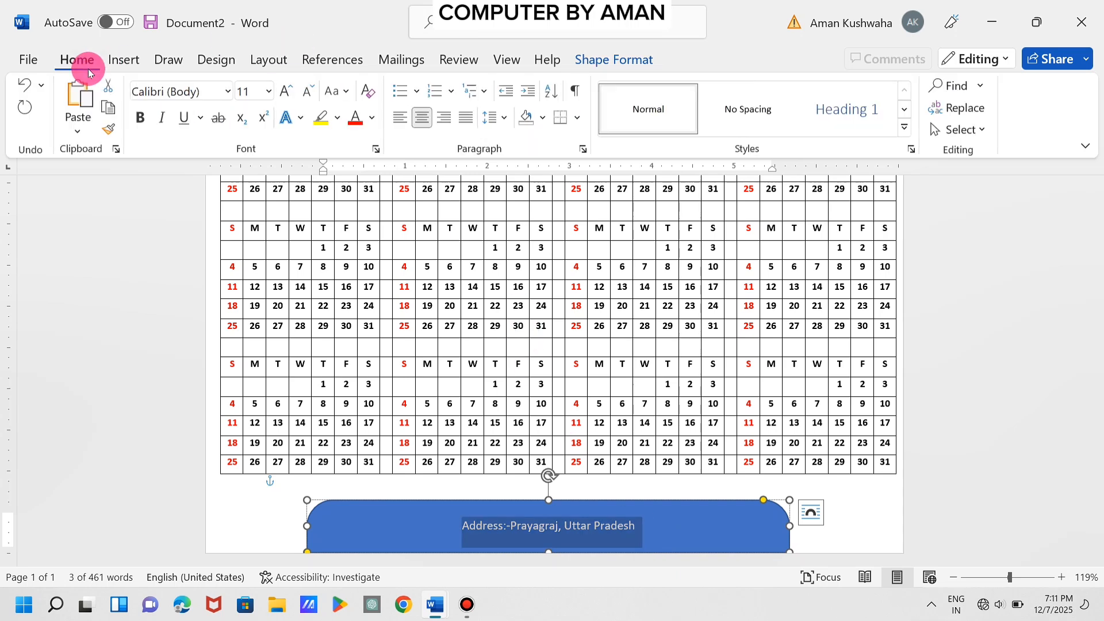
click(287, 92)
click(287, 92)
click(289, 96)
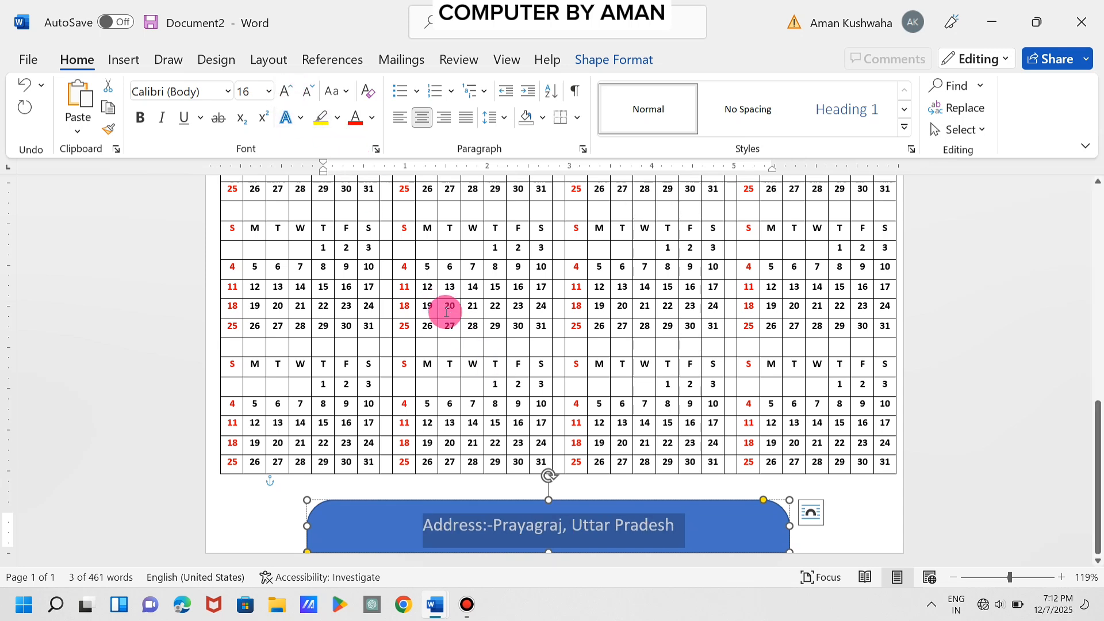
key(ctrl+b)
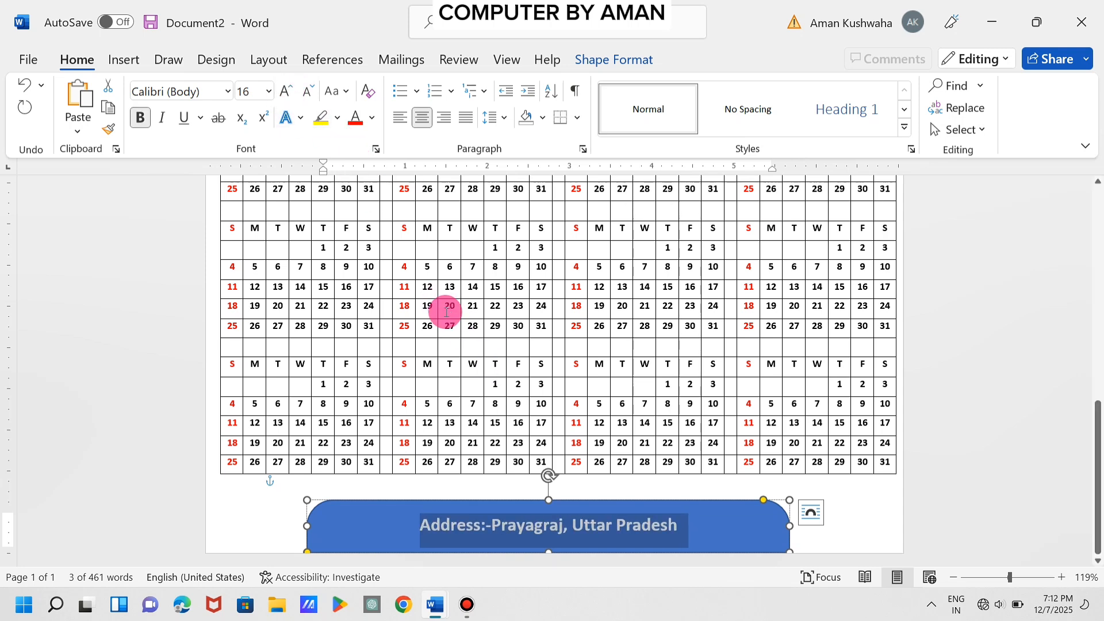
click(639, 475)
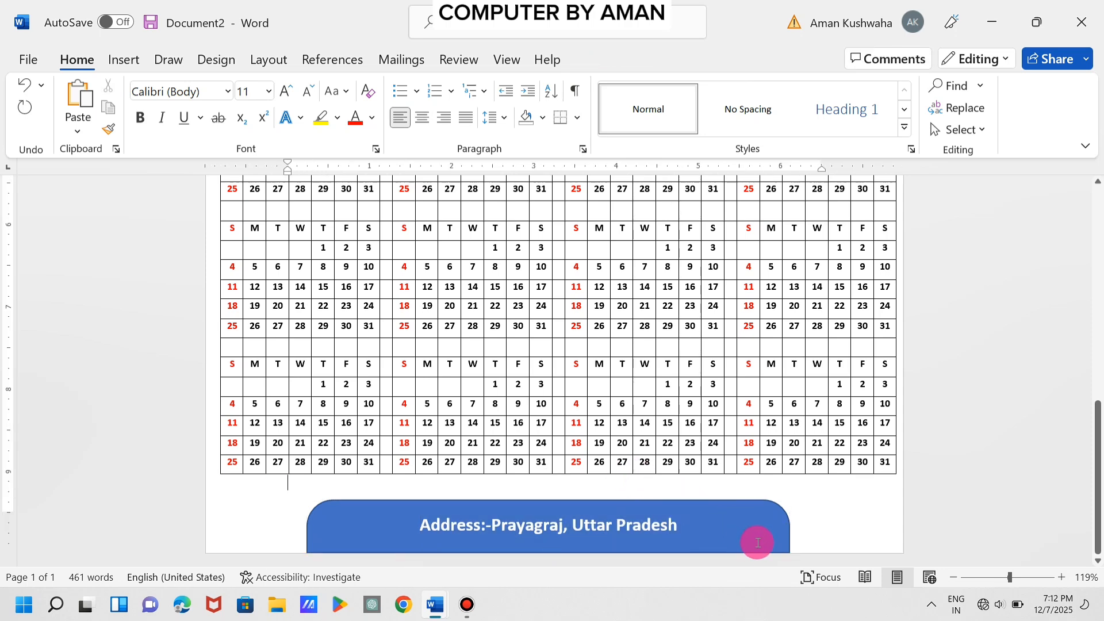
Draw a diagonal-corners-rounded rectangle about 1.68 by 0.29 inches above the first month grid as its label.
scroll(464, 370, up, 1)
scroll(464, 370, up, 5)
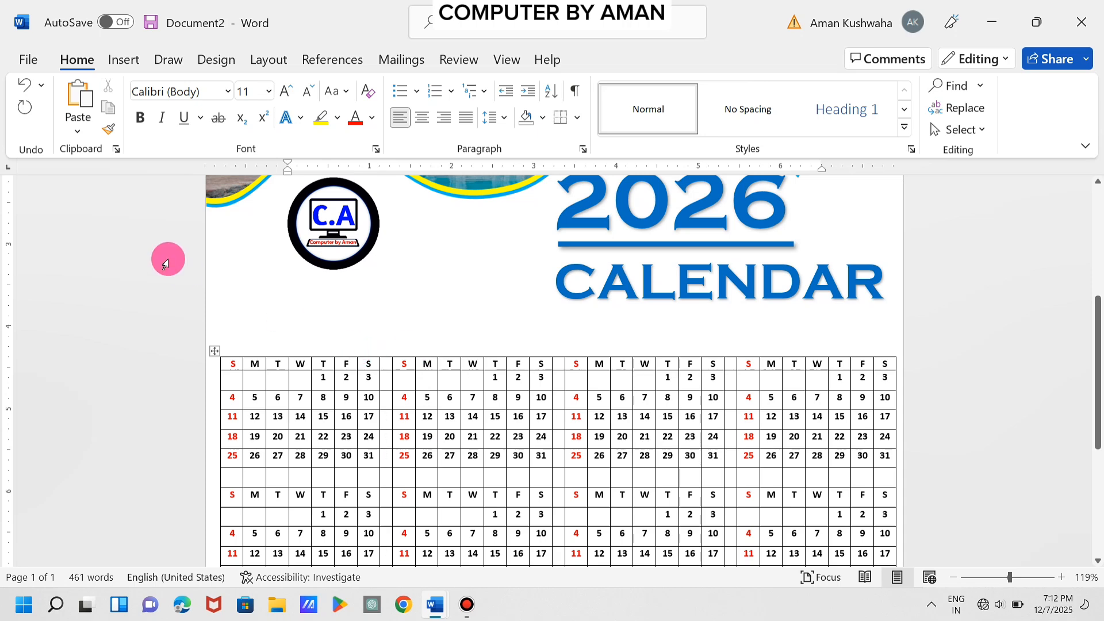
click(123, 63)
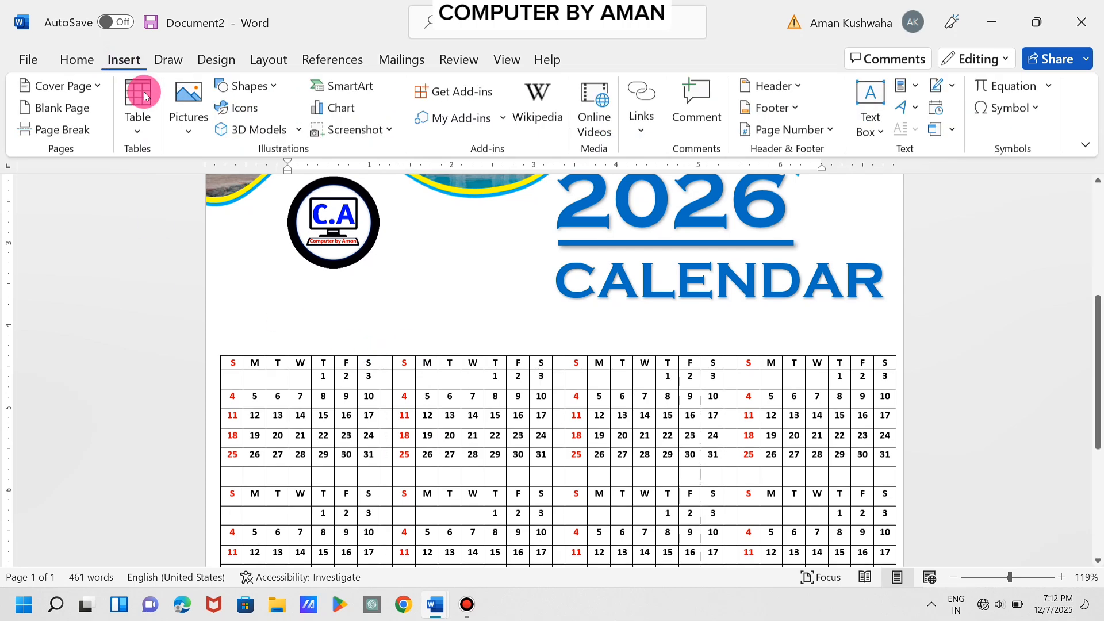
click(254, 91)
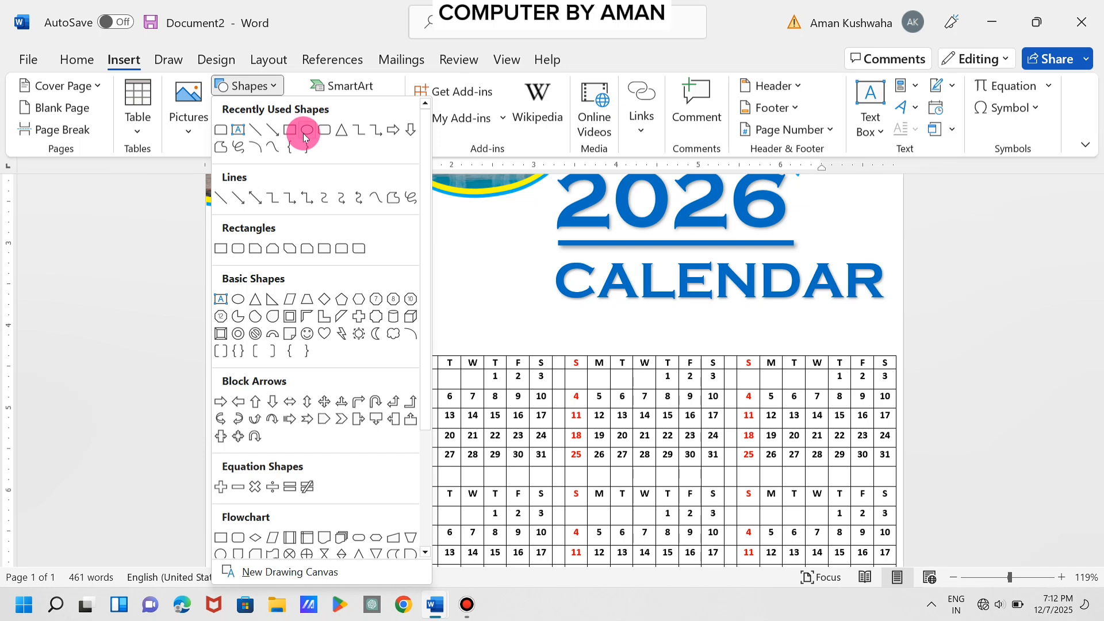
click(360, 250)
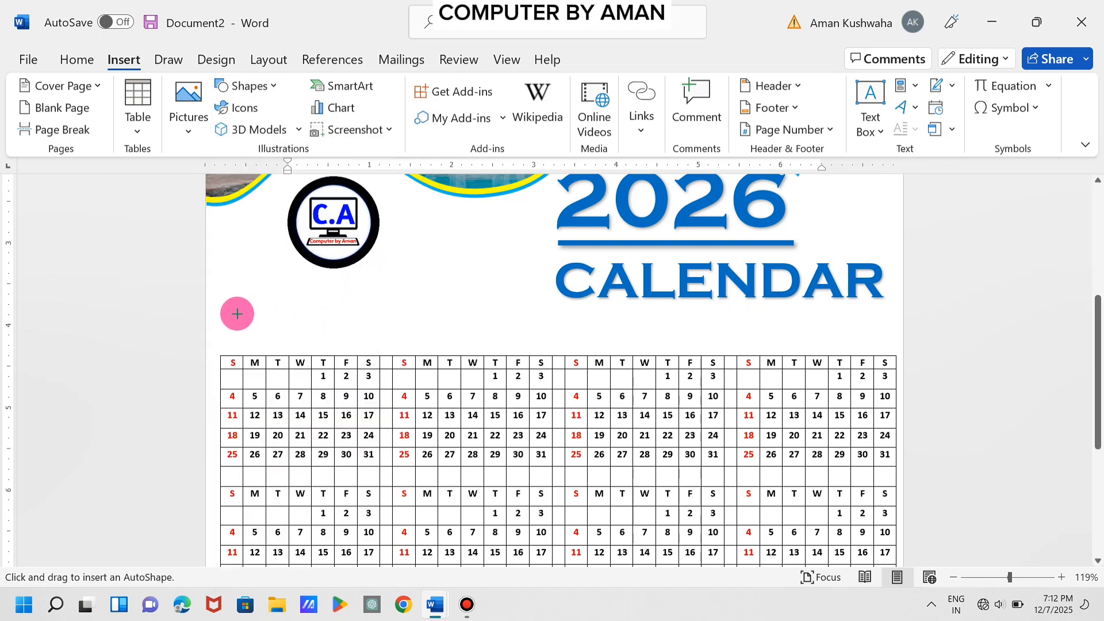
drag(237, 312, 373, 333)
drag(235, 322, 254, 315)
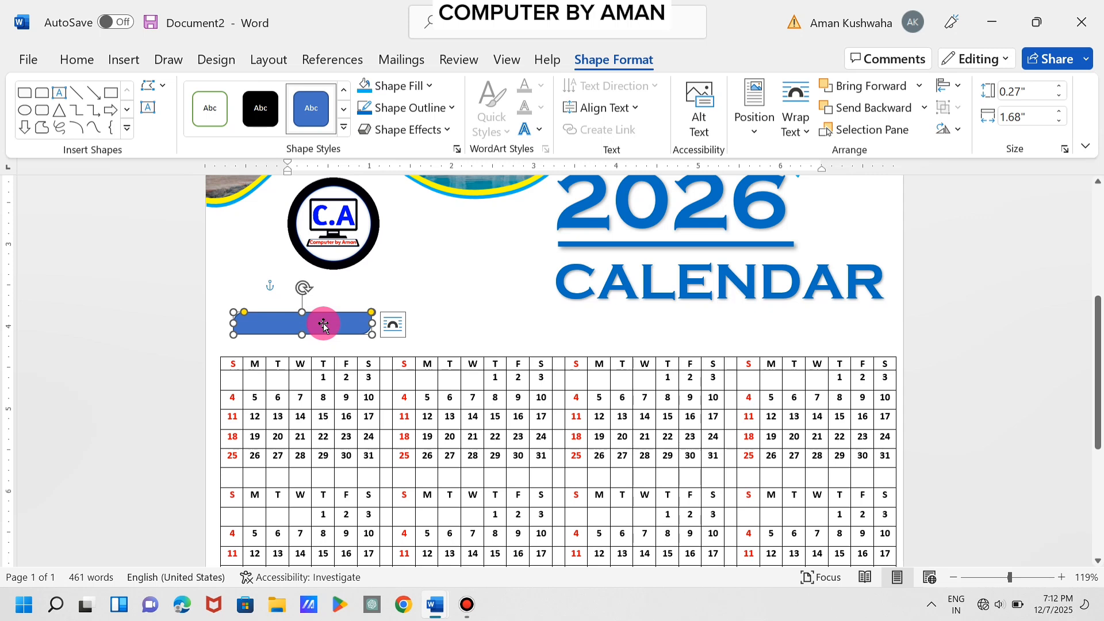
drag(302, 334, 303, 337)
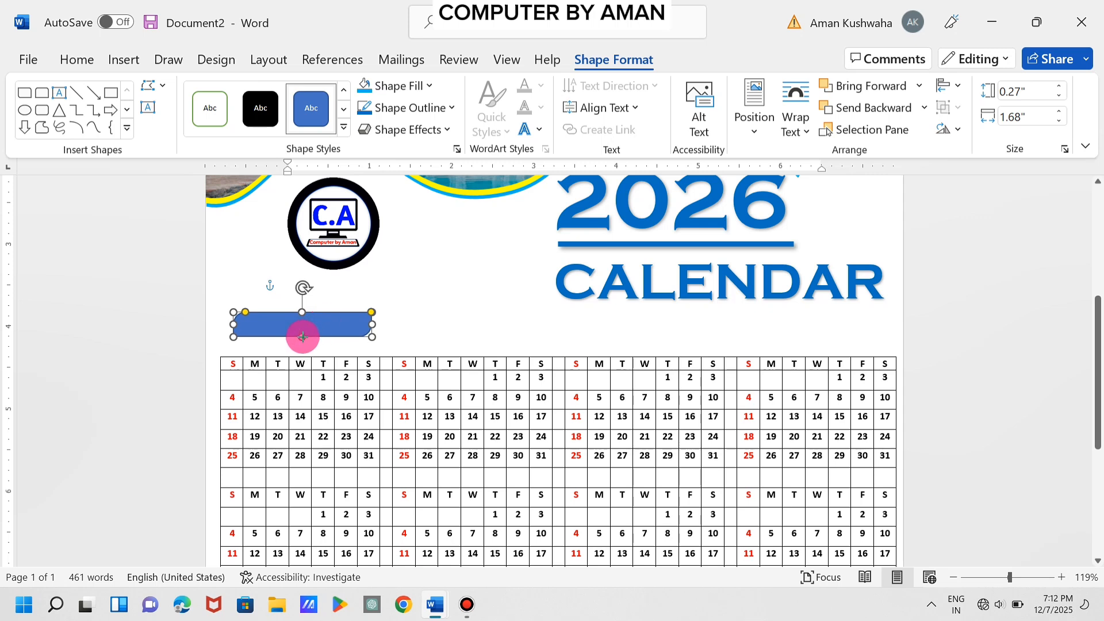
Apply the second preset shape effect to the month label shape for a glossy beveled look, then deselect it.
click(429, 130)
mouse_move(420, 159)
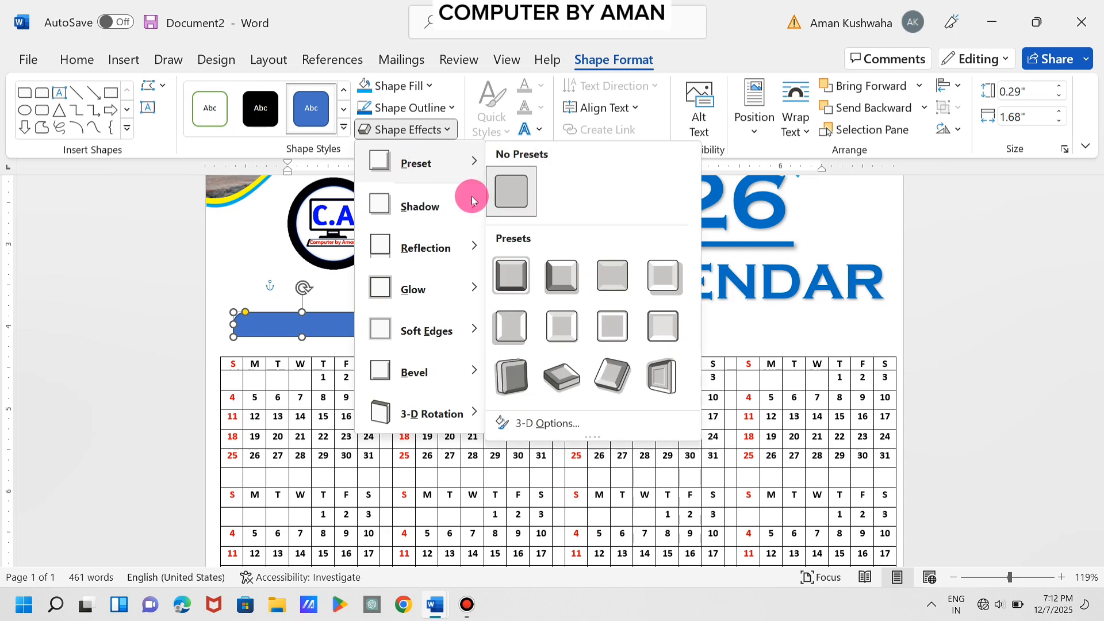
click(577, 266)
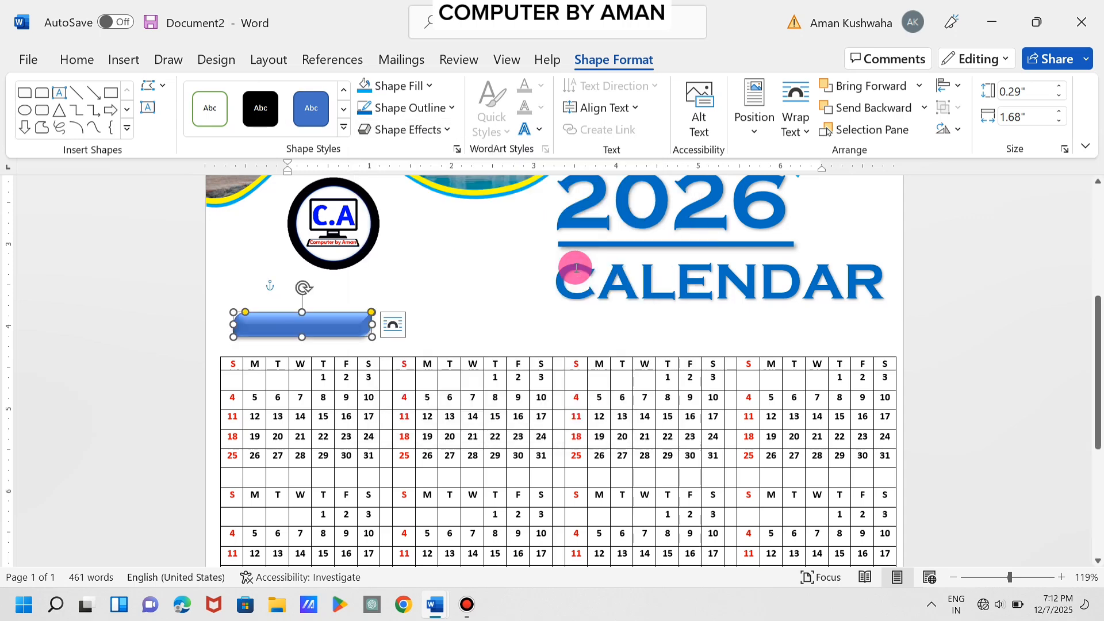
click(461, 292)
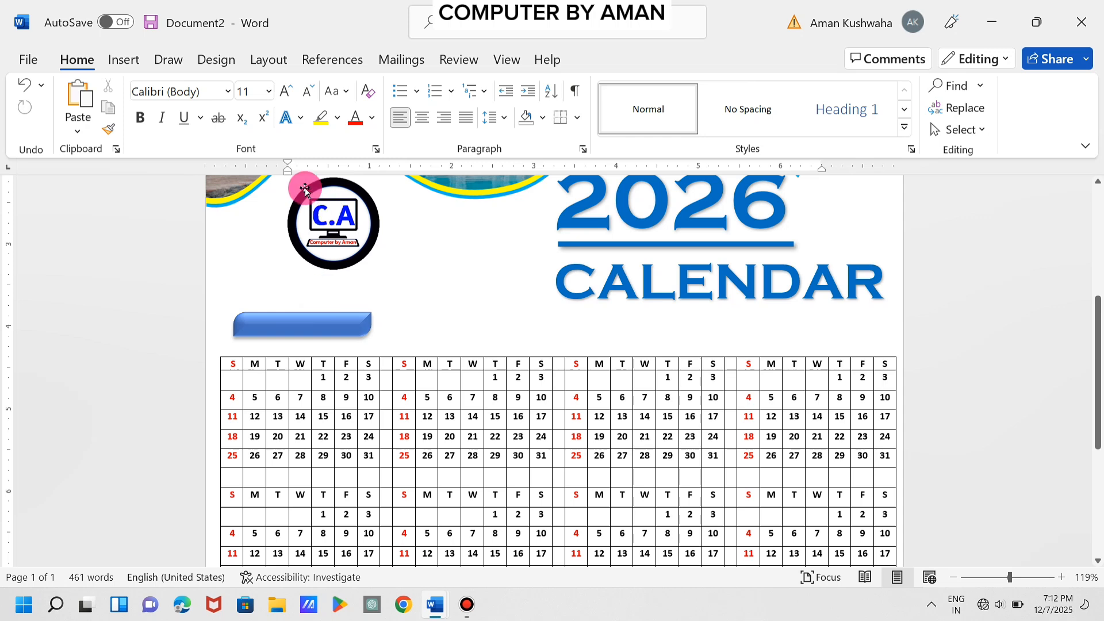
Duplicate the month label shape three times and place the copies above the second, third and fourth month grids.
click(283, 324)
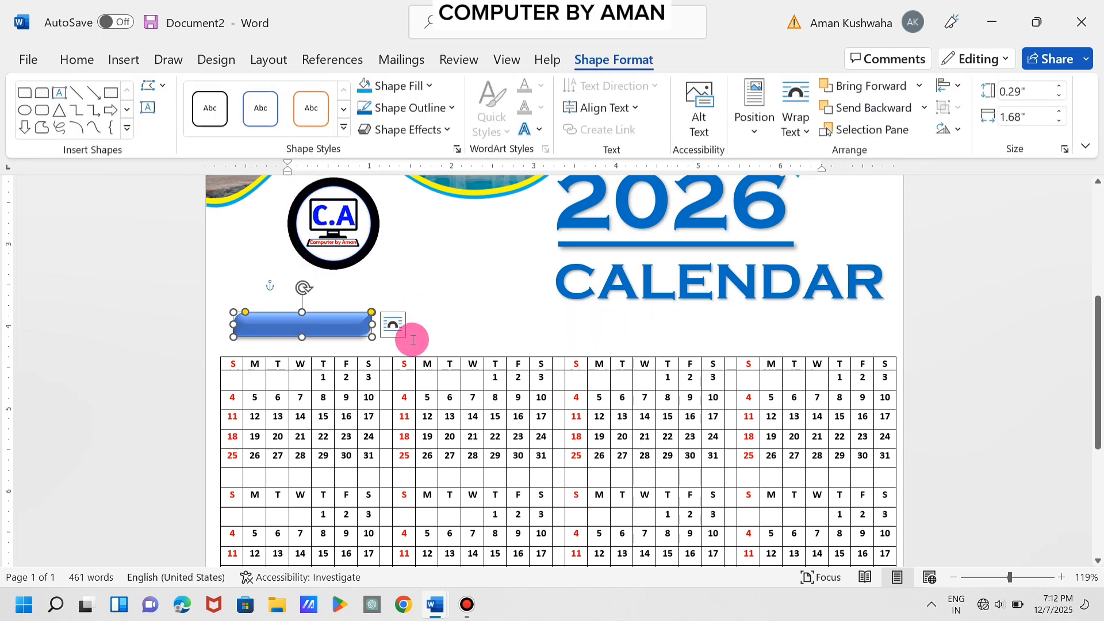
drag(352, 335, 667, 327)
key(ctrl+v)
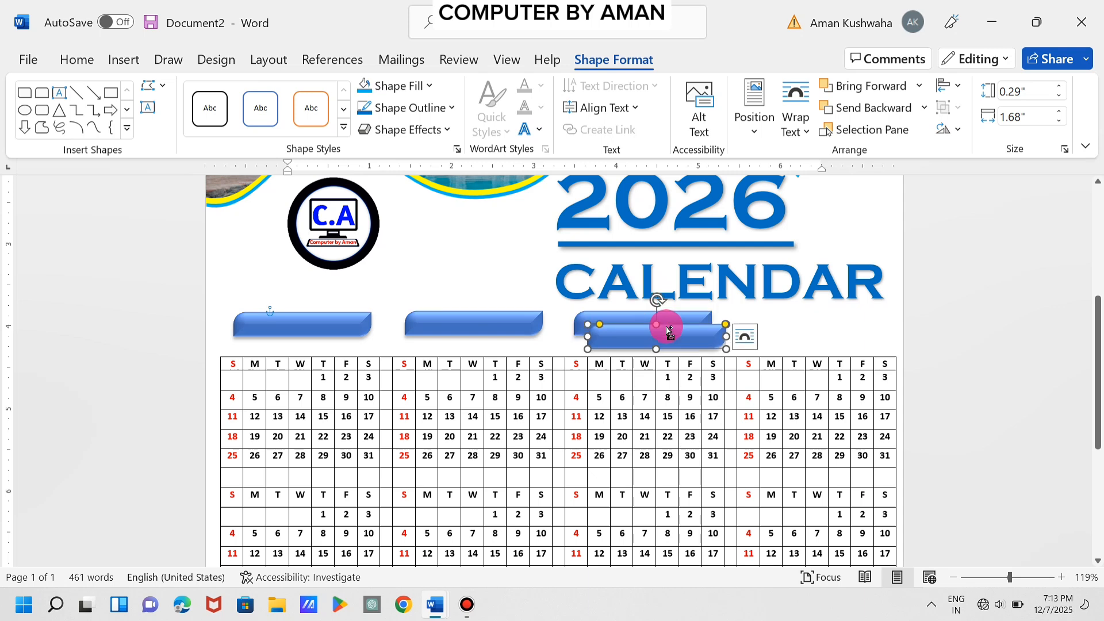
drag(669, 333, 830, 328)
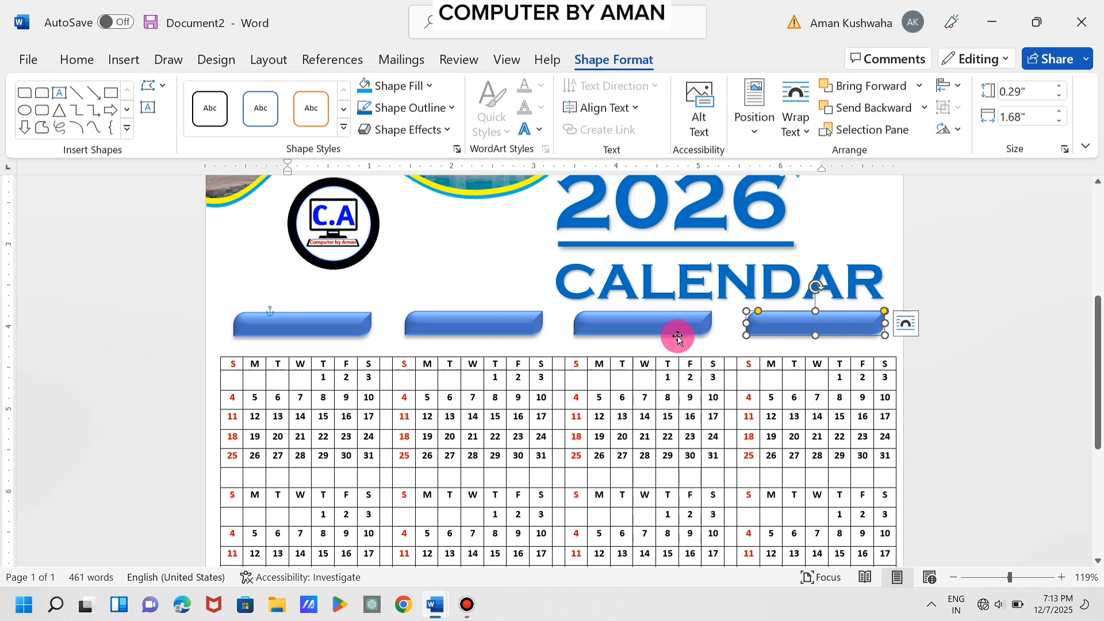
Select all four month label shapes above the first band and narrow them together to about 1.53 inches.
shift+click(709, 331)
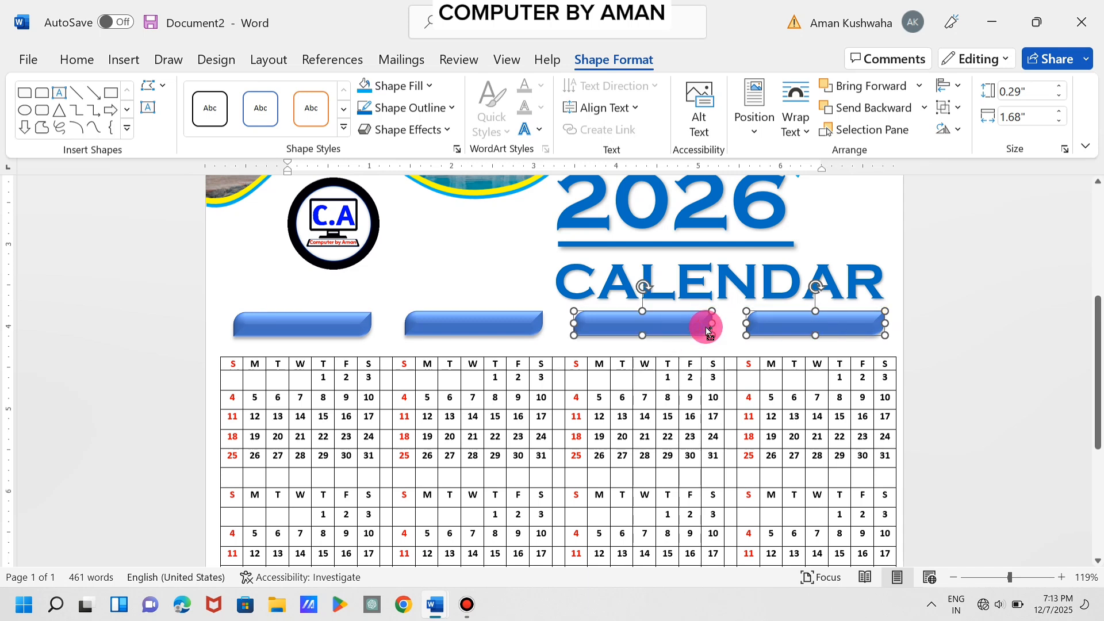
shift+click(542, 330)
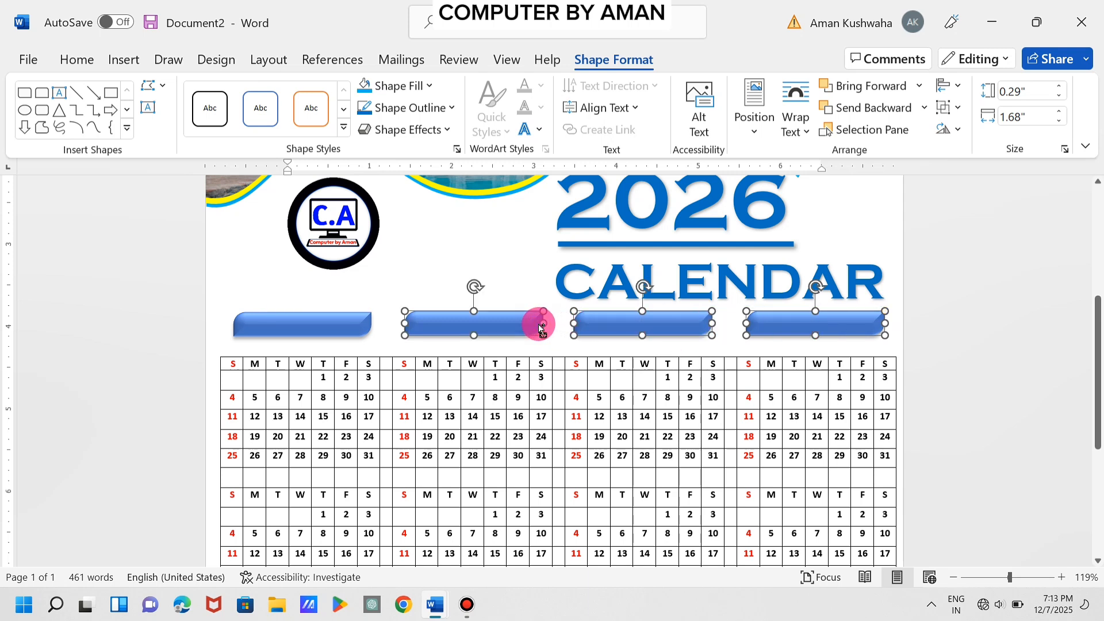
shift+click(369, 326)
click(364, 454)
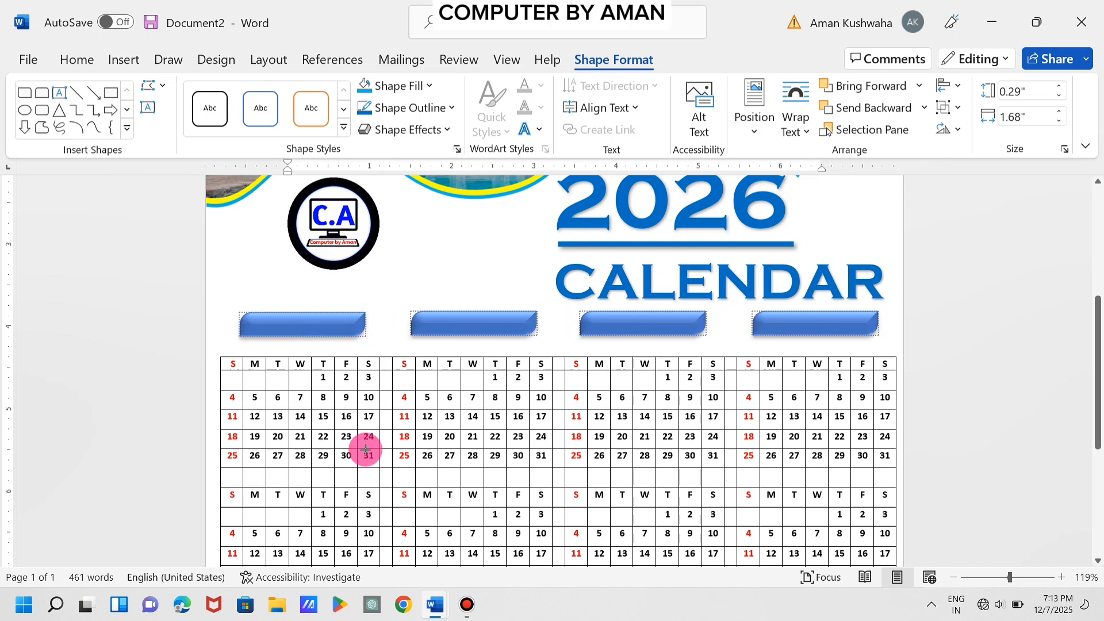
drag(365, 453, 365, 453)
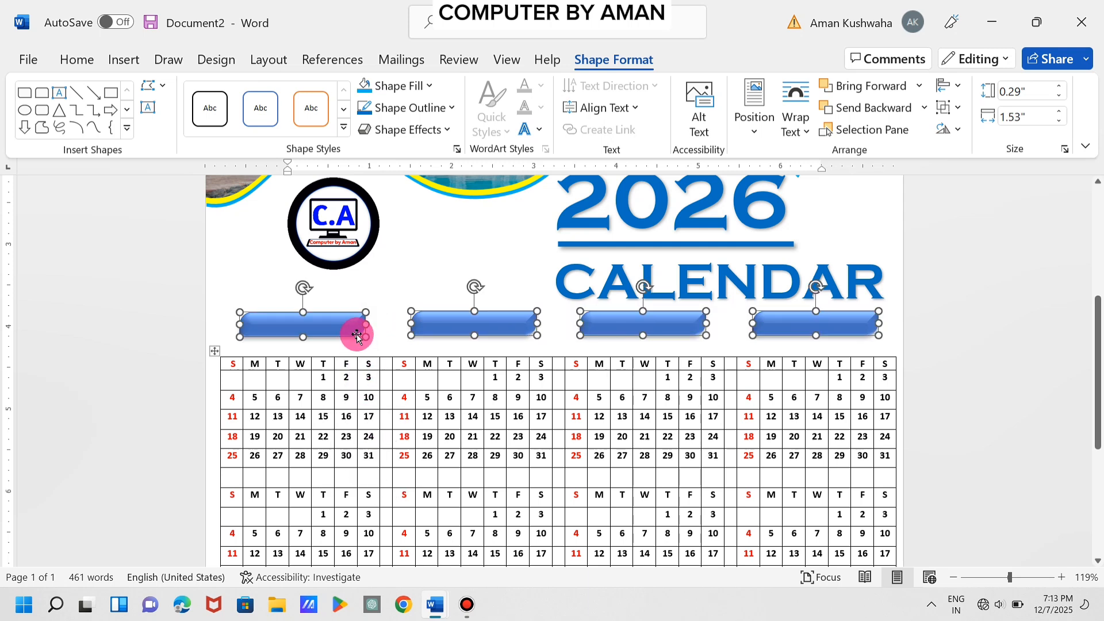
Copy the four label shapes onto the blank row above the second band of months and nudge them down into place.
drag(359, 331, 360, 495)
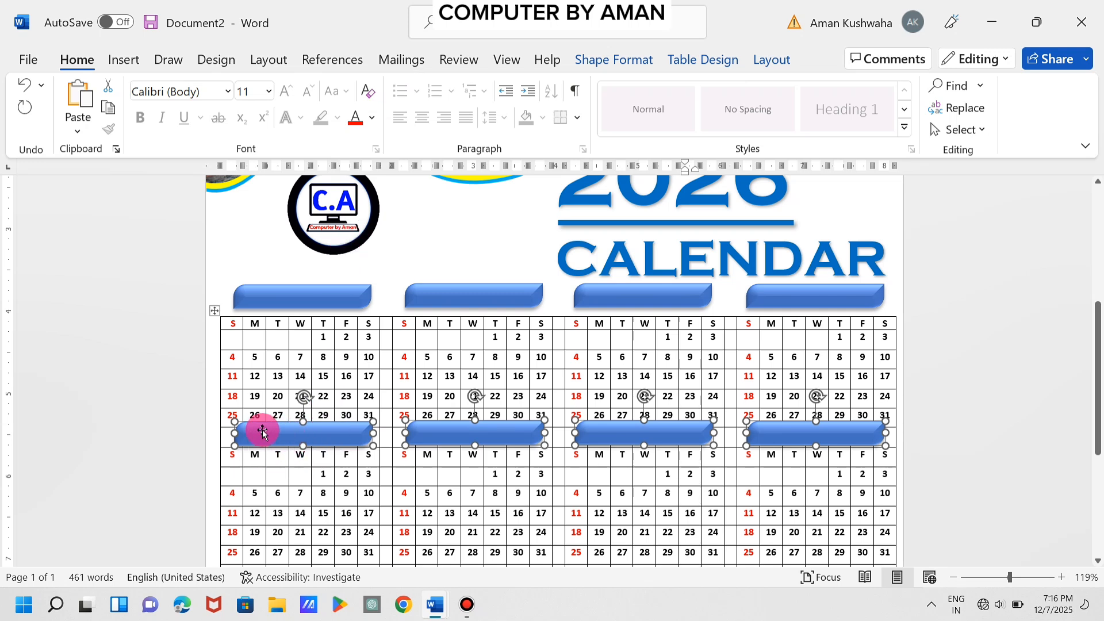
key(Down)
key(Down)
key(Down)
key(Down)
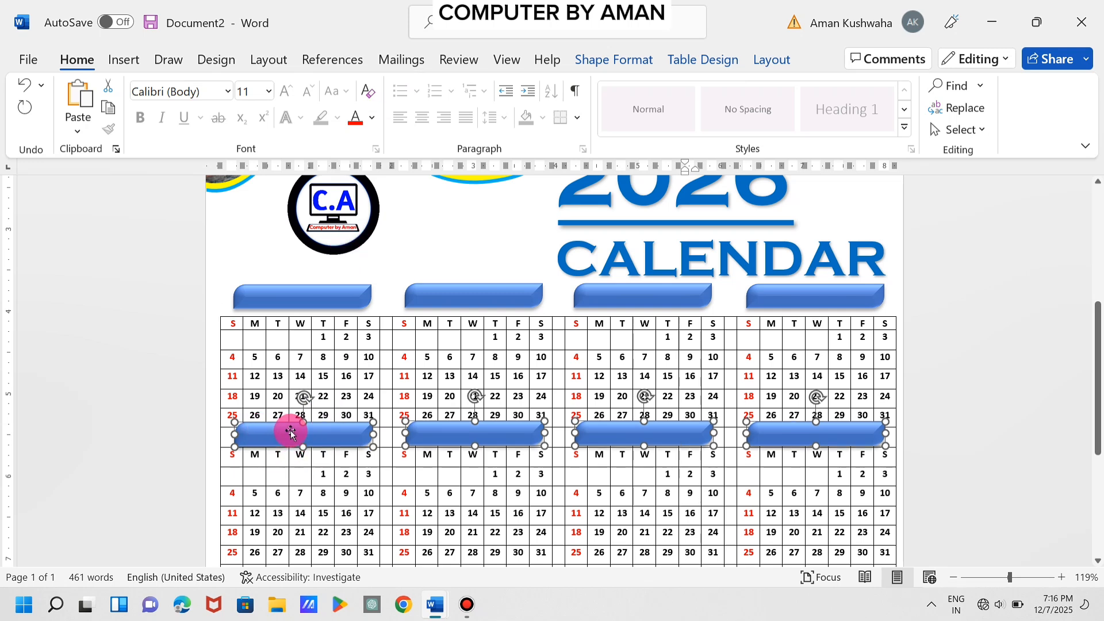
Nudge the second band's month labels down slightly, then duplicate all four onto the blank row above the third band of months.
key(Down)
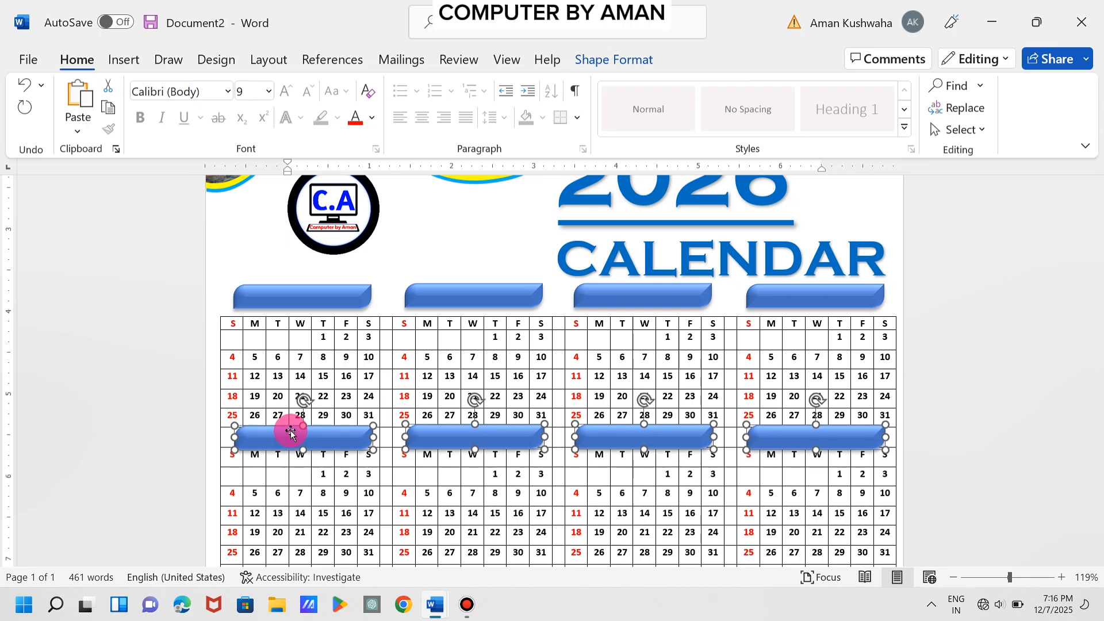
scroll(322, 441, down, 2)
scroll(323, 442, down, 4)
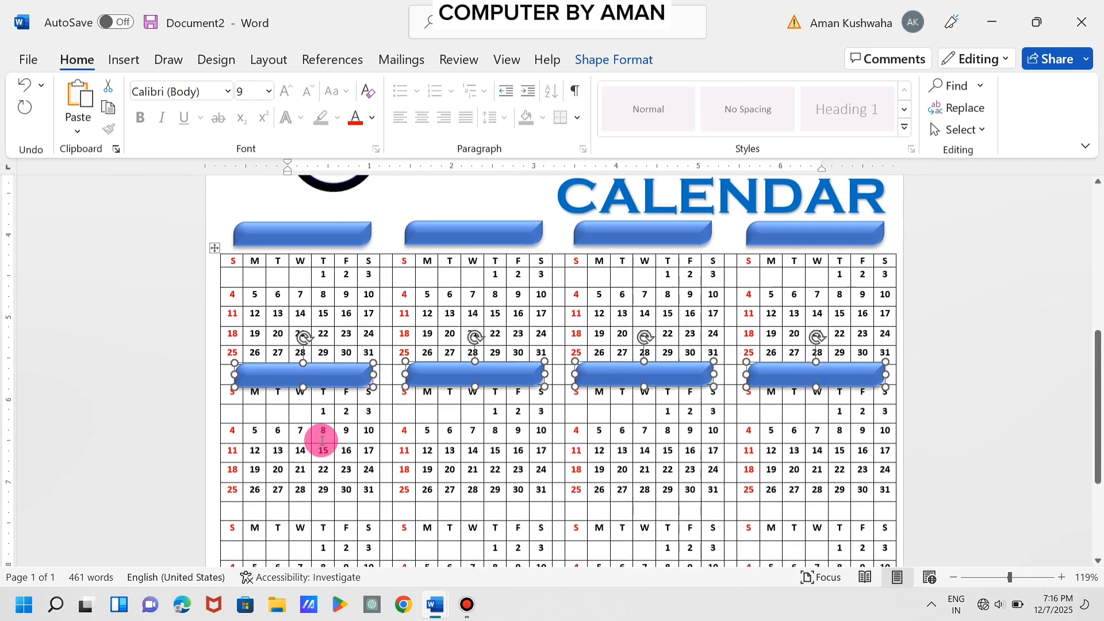
key(ctrl+d)
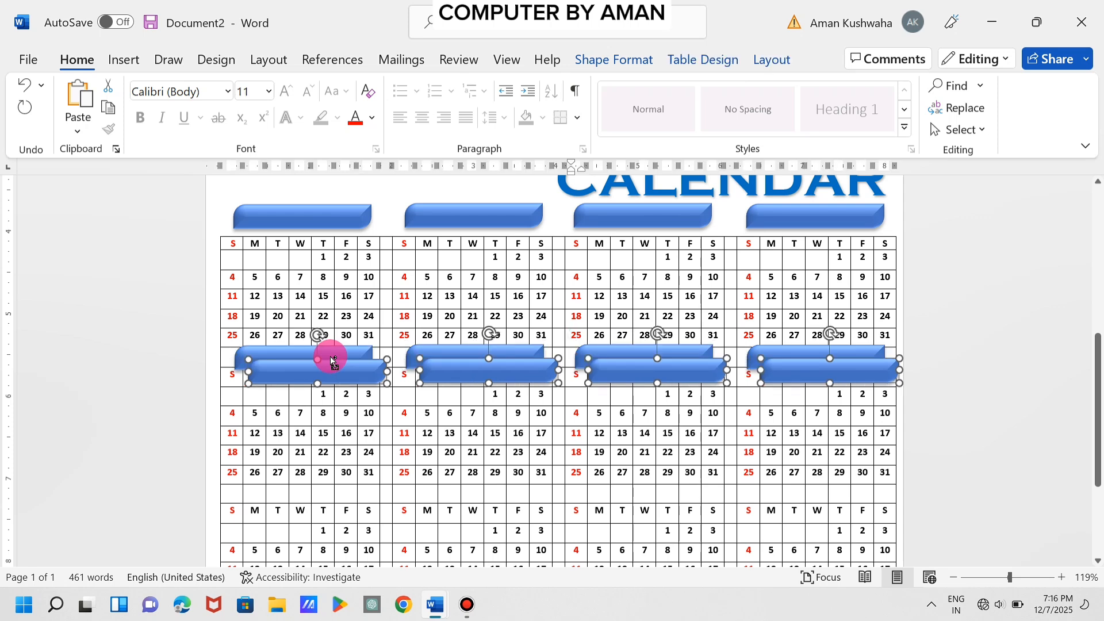
drag(349, 440, 340, 498)
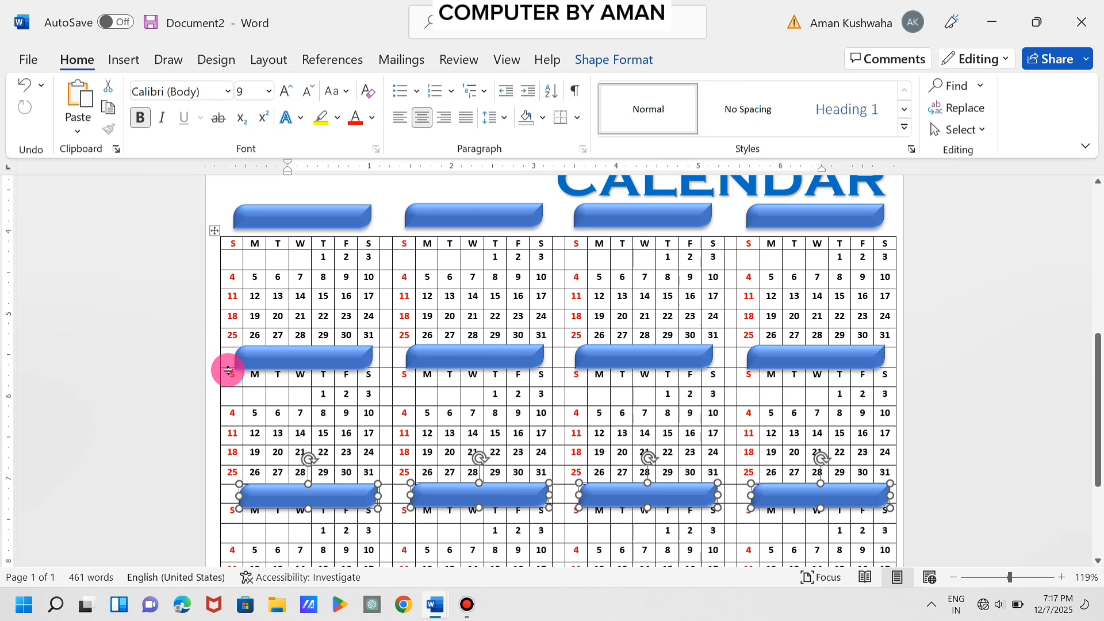
Increase the height of the blank label rows above the second and third month bands, and shift the address footer slightly down.
drag(229, 370, 226, 371)
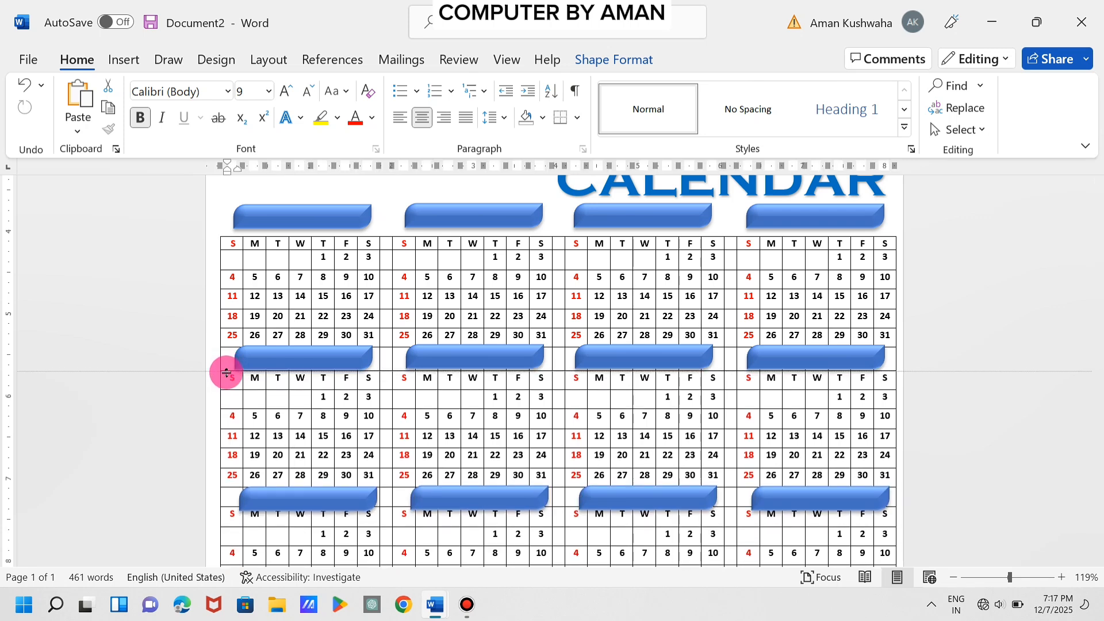
drag(227, 373, 227, 373)
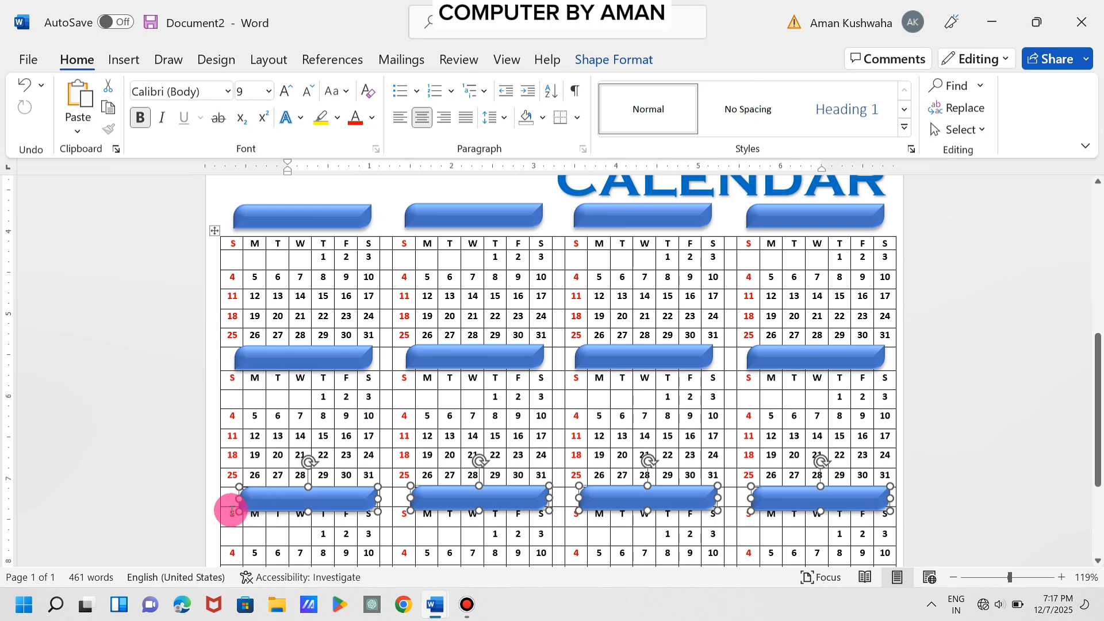
drag(227, 510, 228, 511)
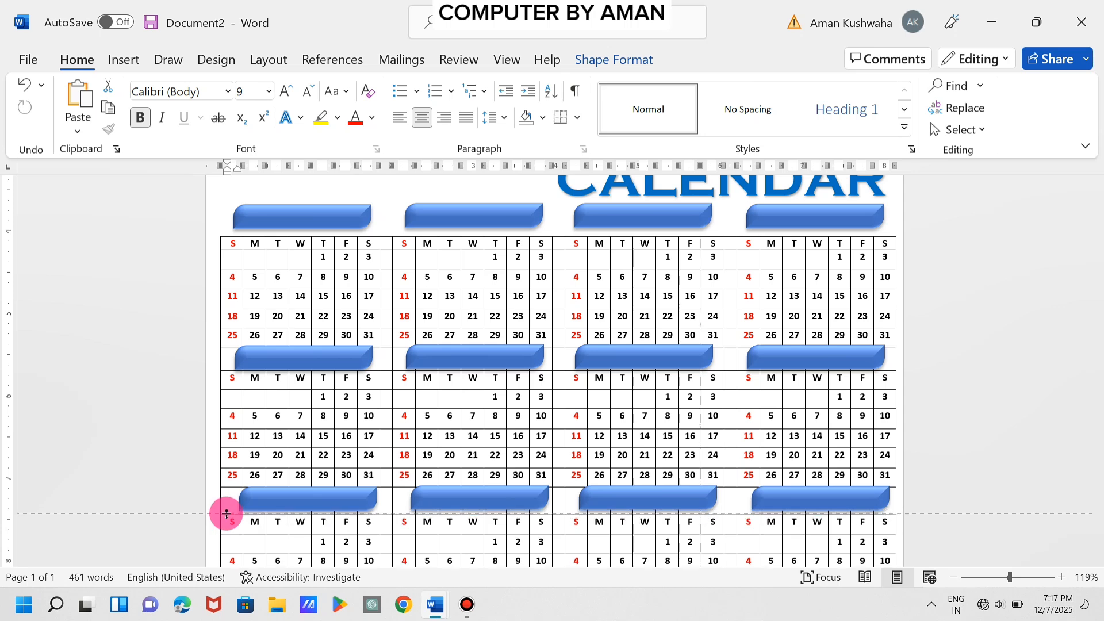
scroll(355, 497, down, 5)
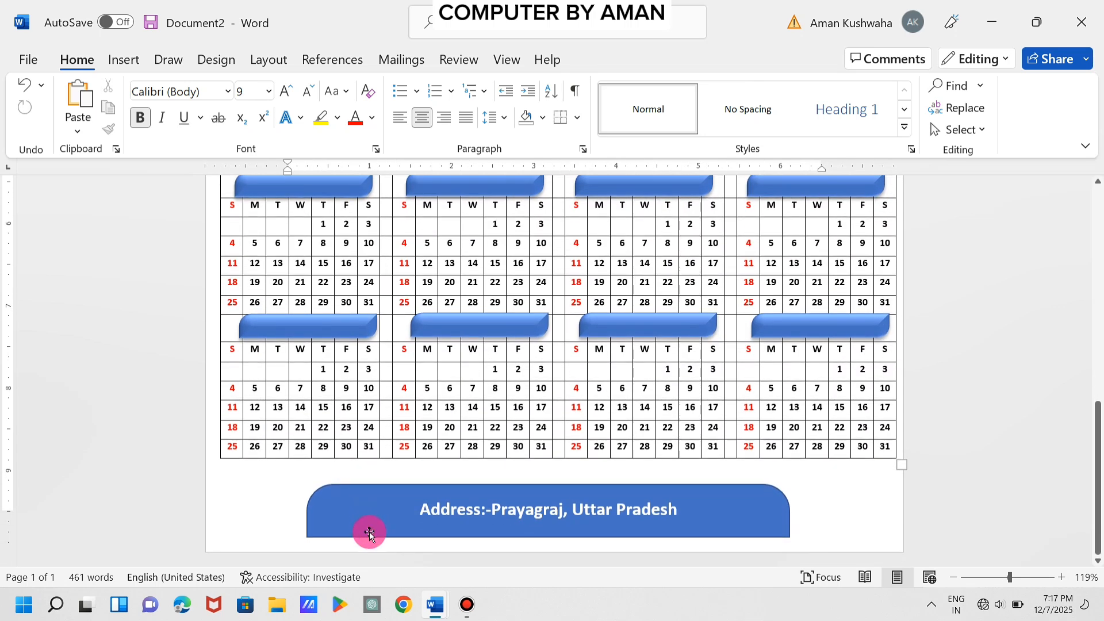
drag(369, 531, 369, 546)
scroll(377, 464, up, 5)
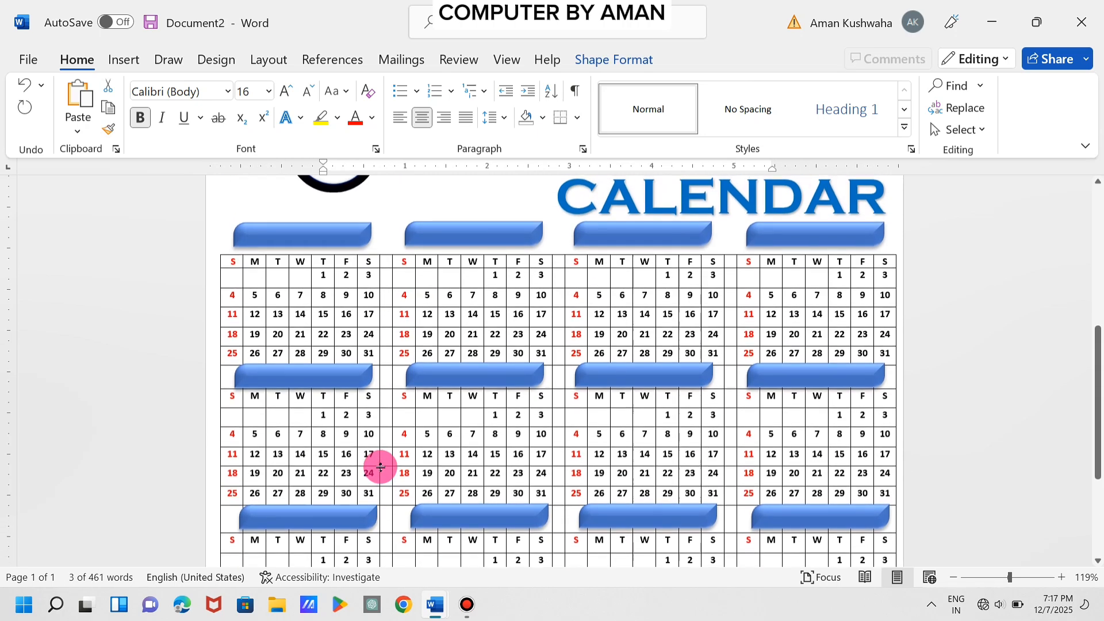
scroll(381, 467, up, 1)
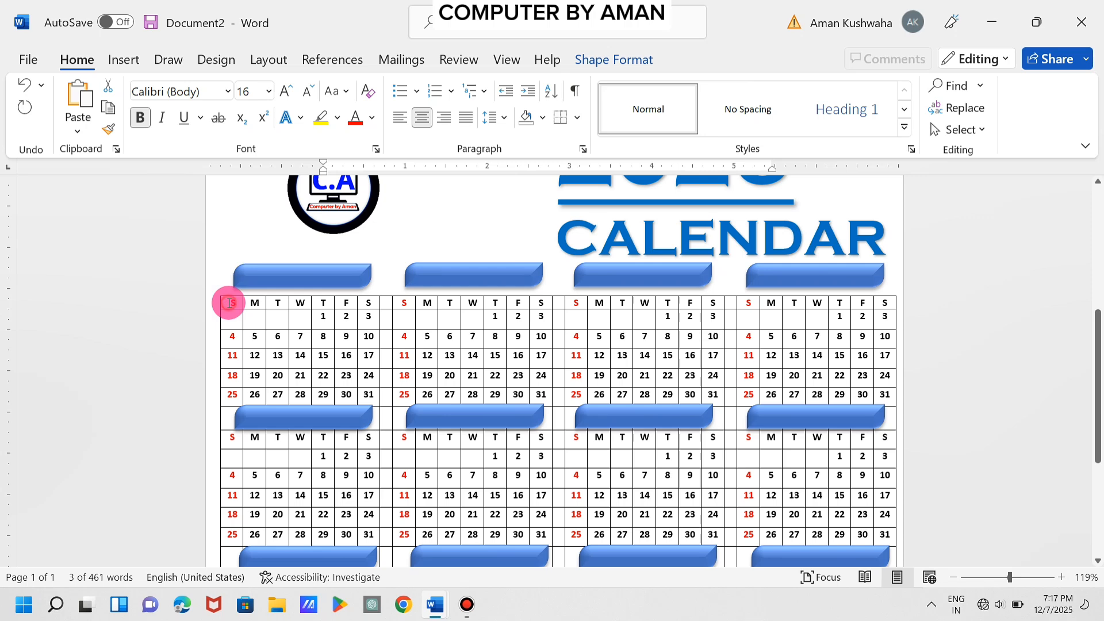
drag(230, 303, 880, 538)
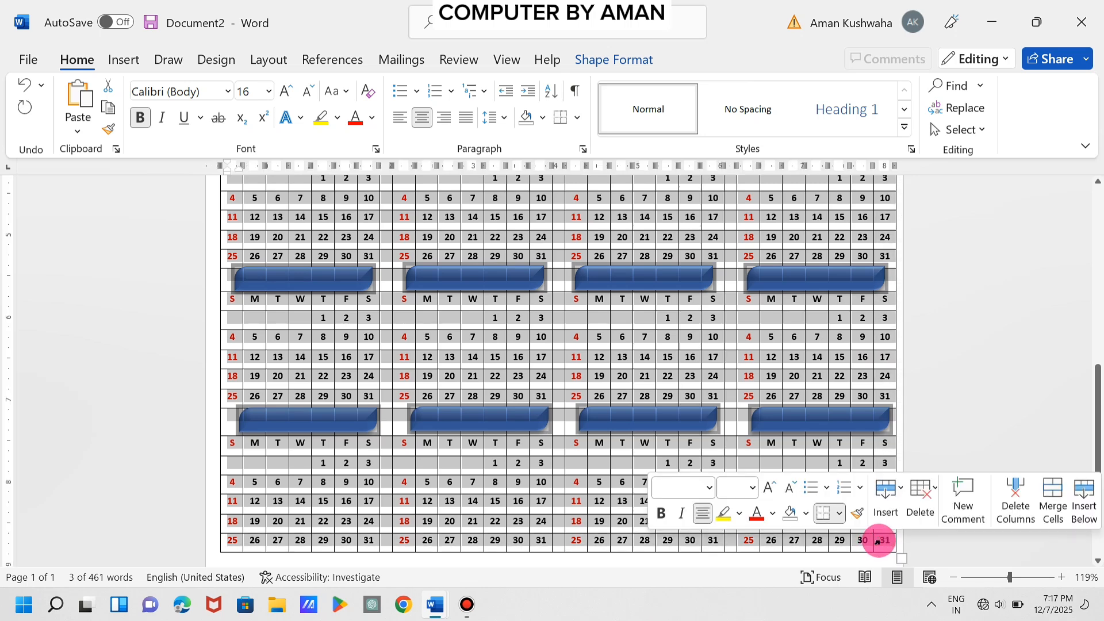
click(607, 347)
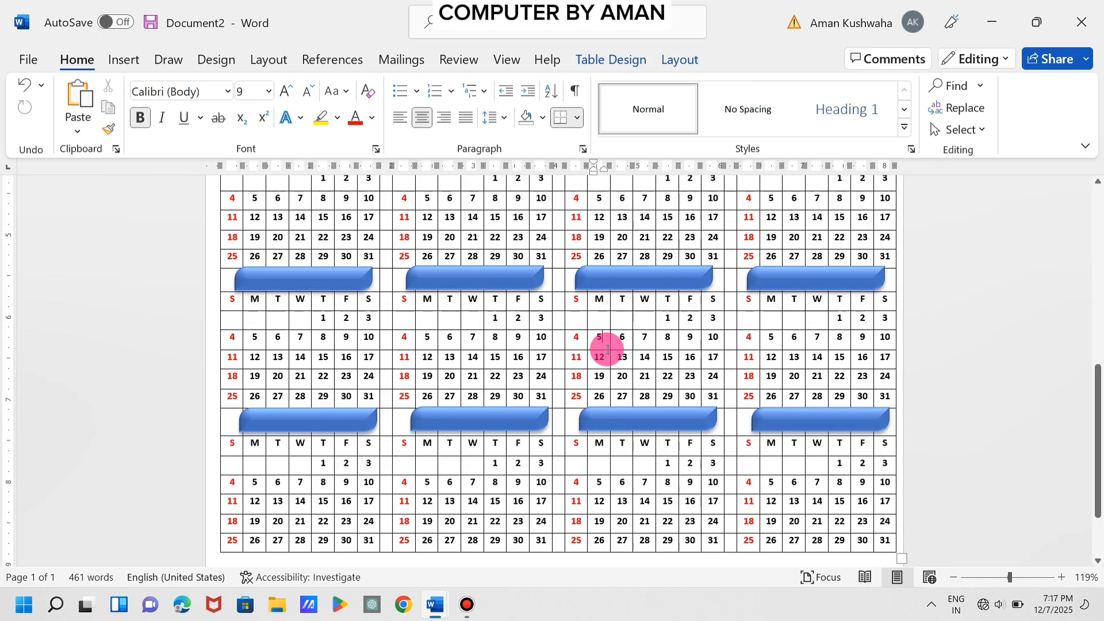
scroll(605, 349, up, 5)
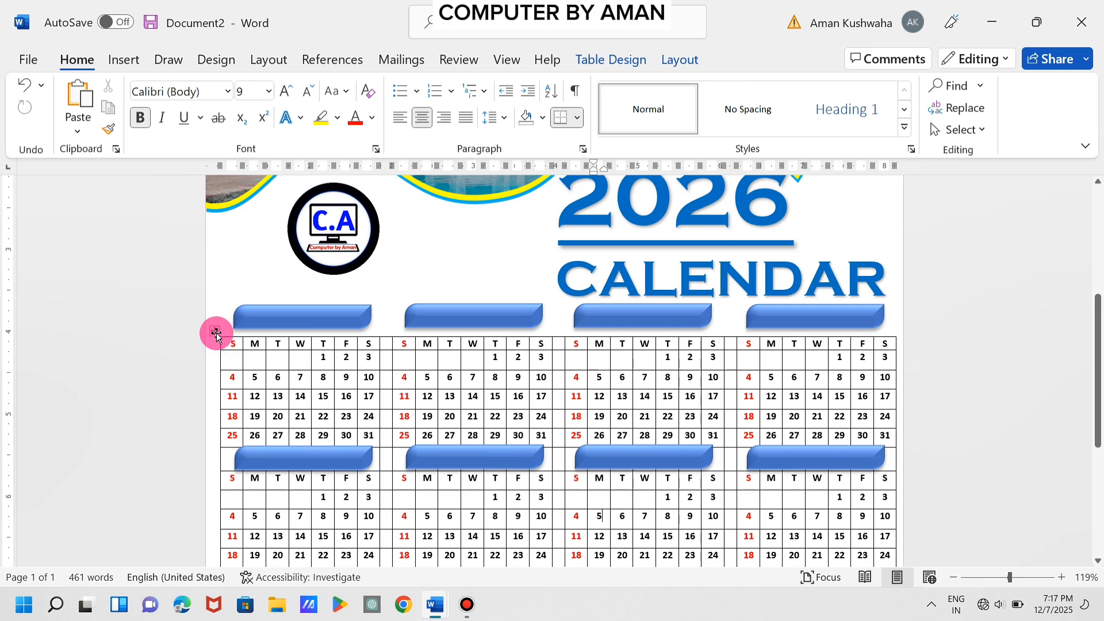
click(216, 331)
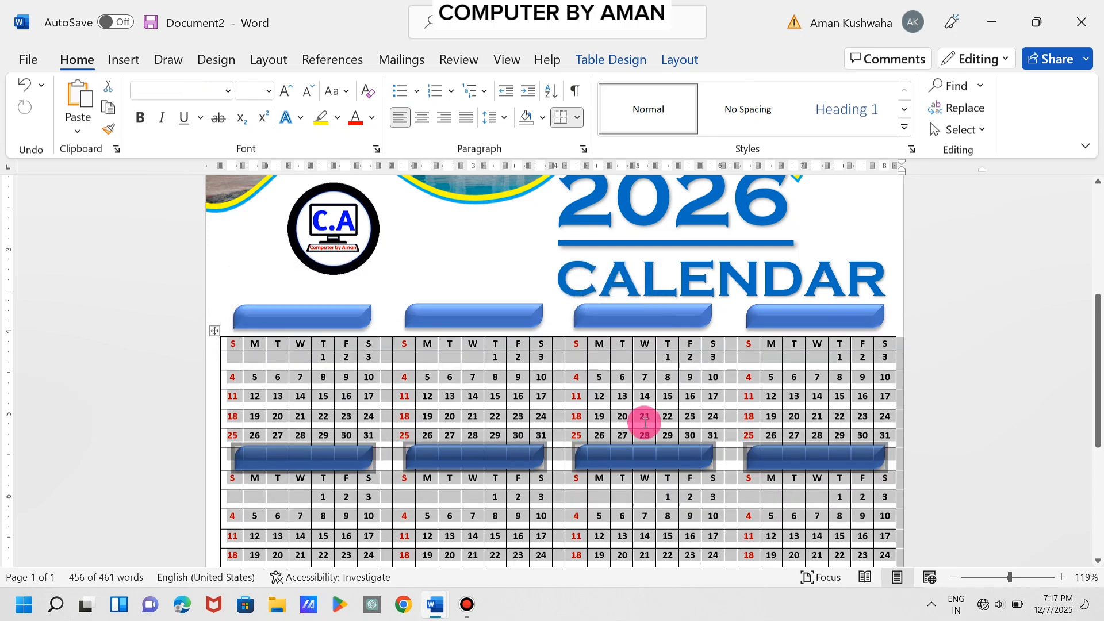
scroll(659, 429, down, 2)
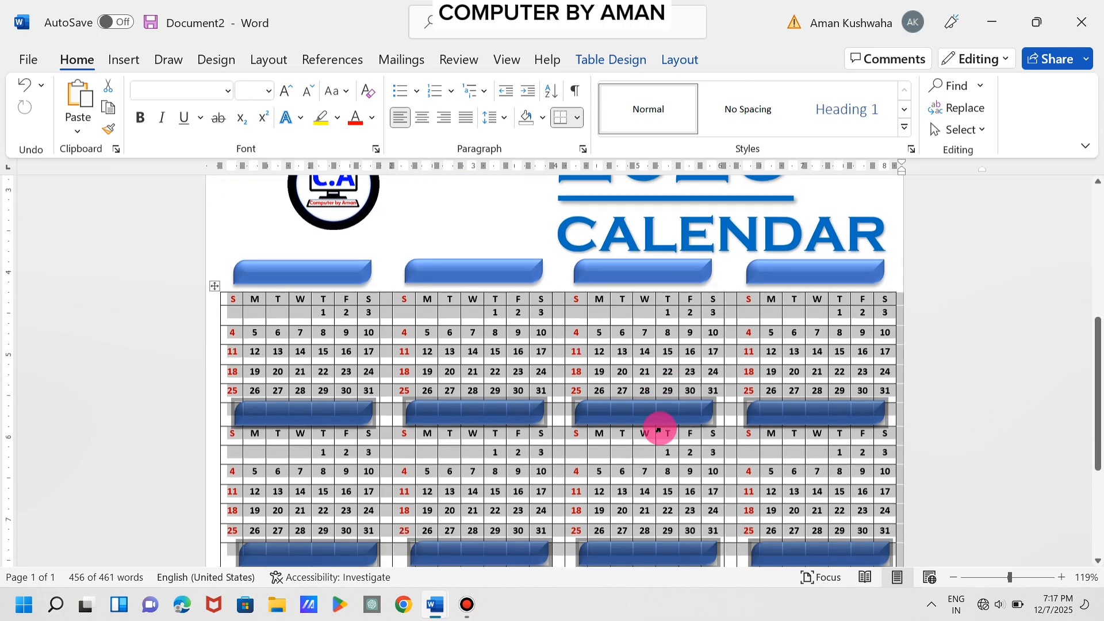
click(660, 428)
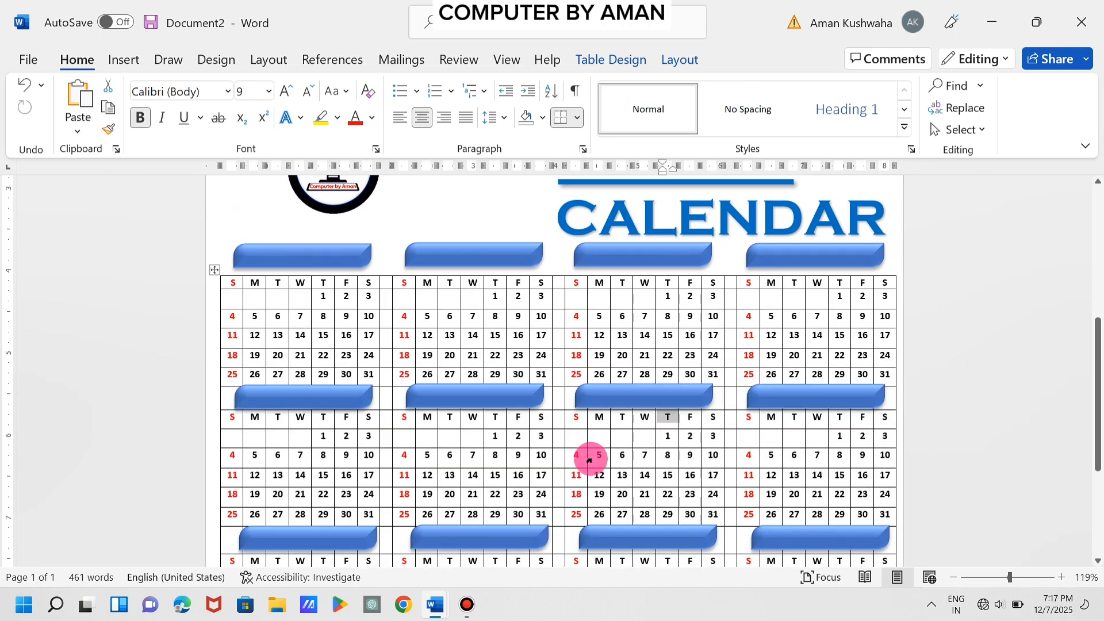
Select the eight month label shapes above the second and third bands and cut them from the page.
click(357, 394)
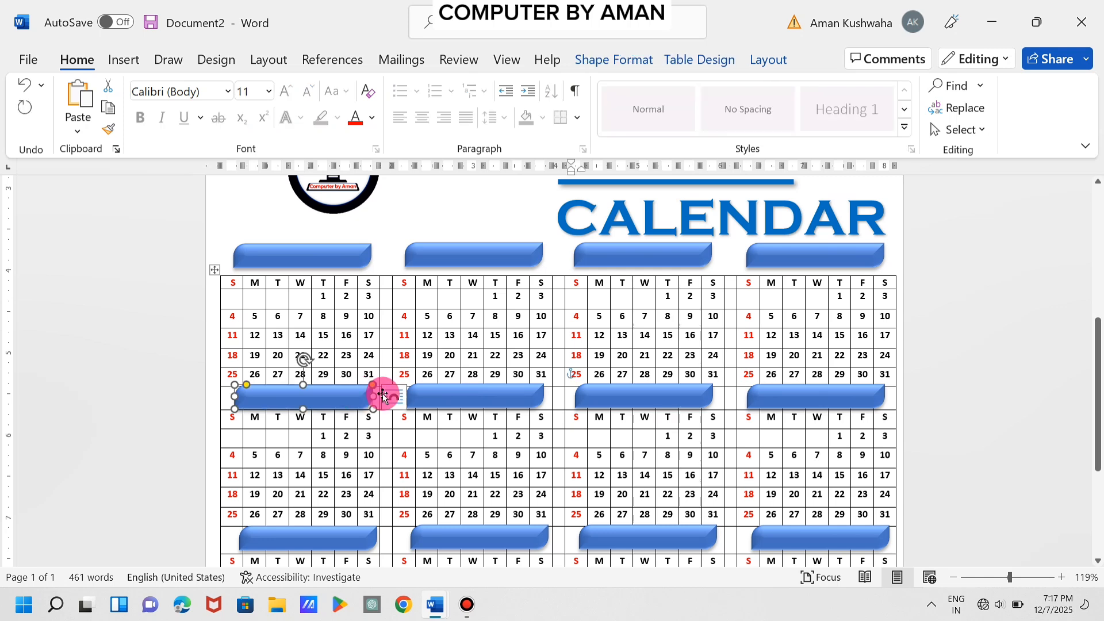
shift+click(422, 405)
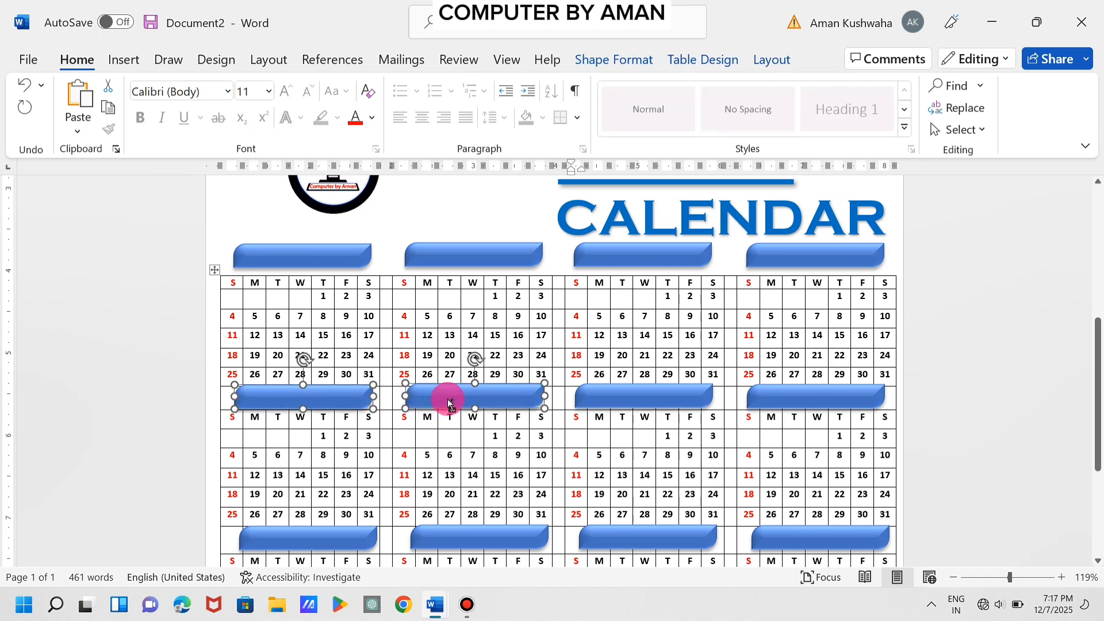
shift+click(584, 403)
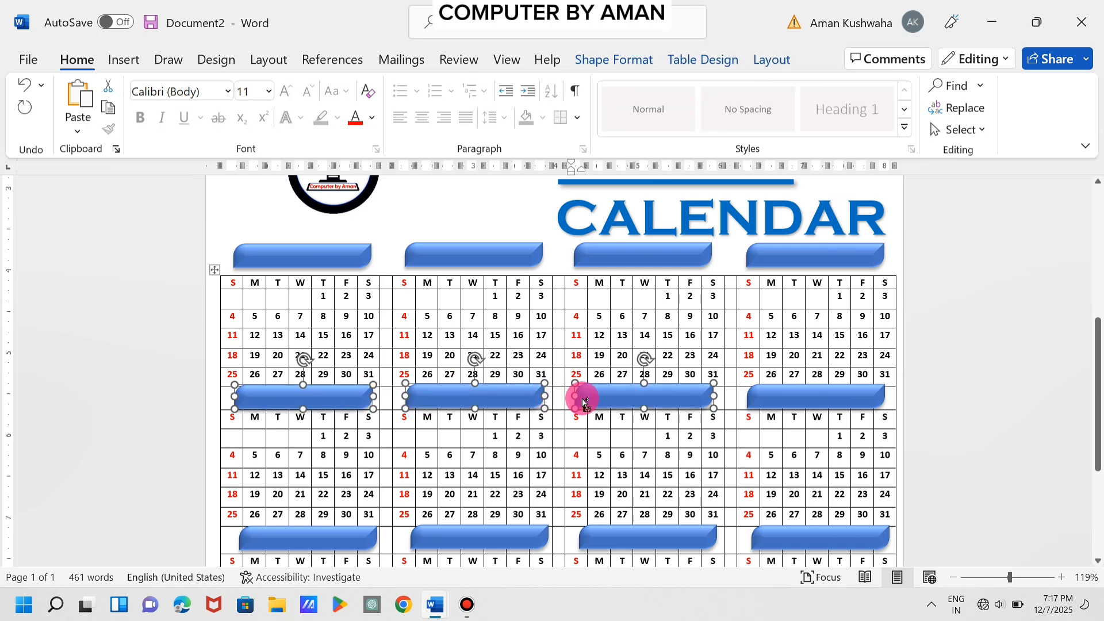
shift+click(763, 405)
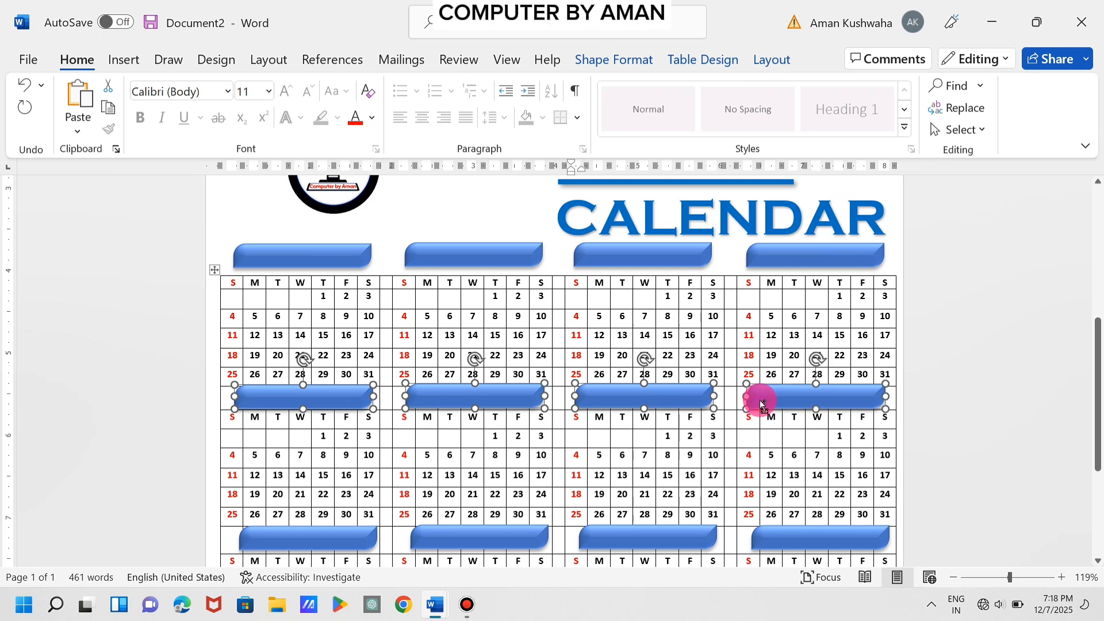
shift+click(766, 539)
shift+click(670, 539)
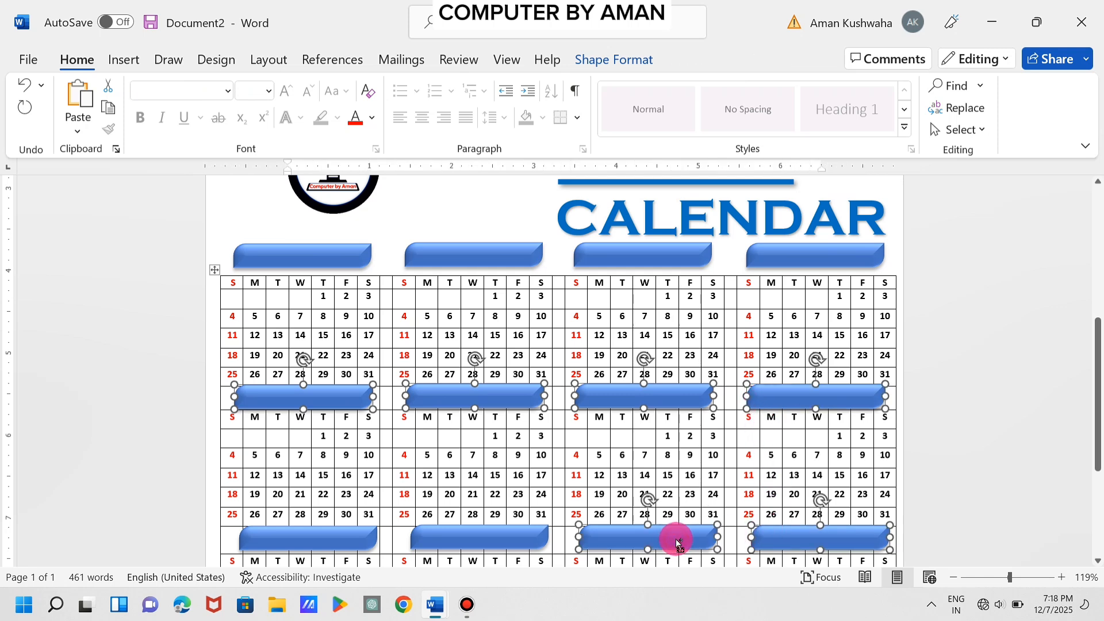
shift+click(543, 539)
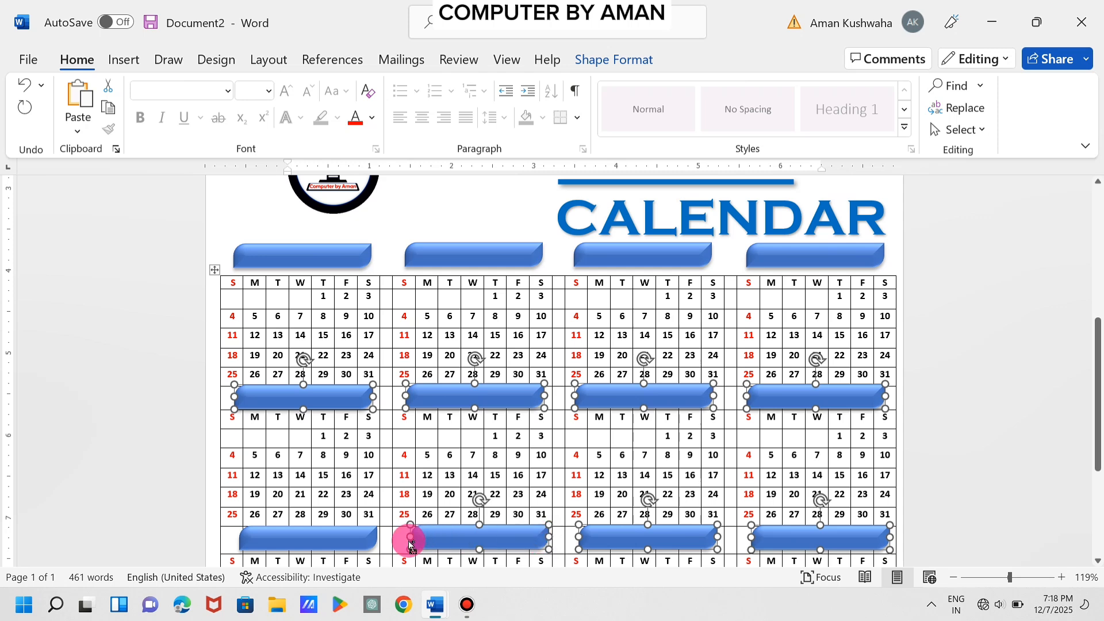
shift+click(375, 546)
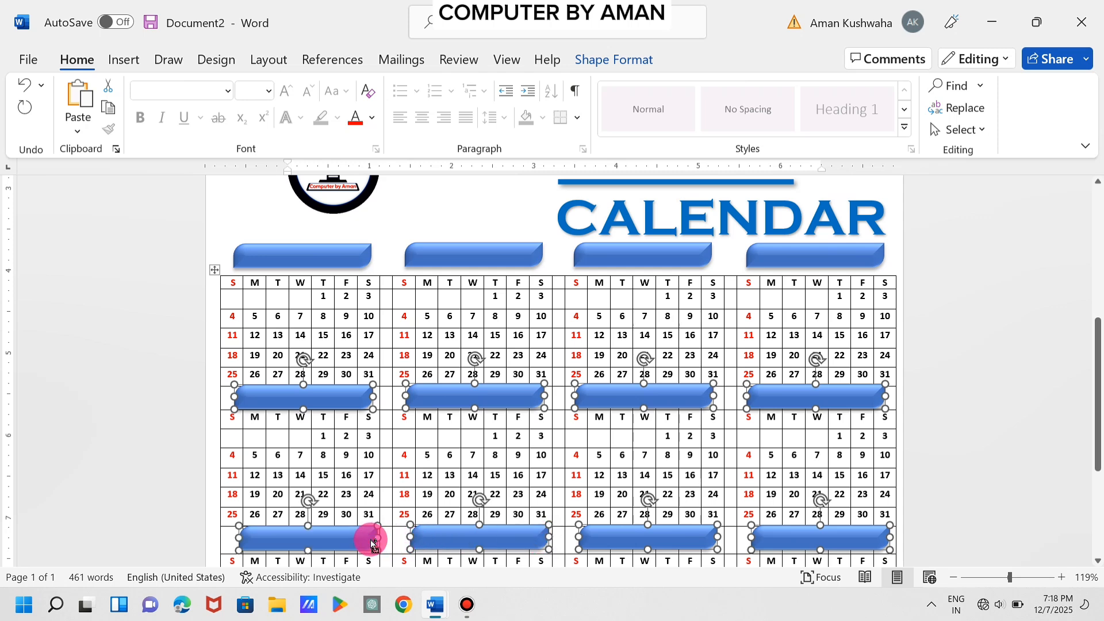
key(Delete)
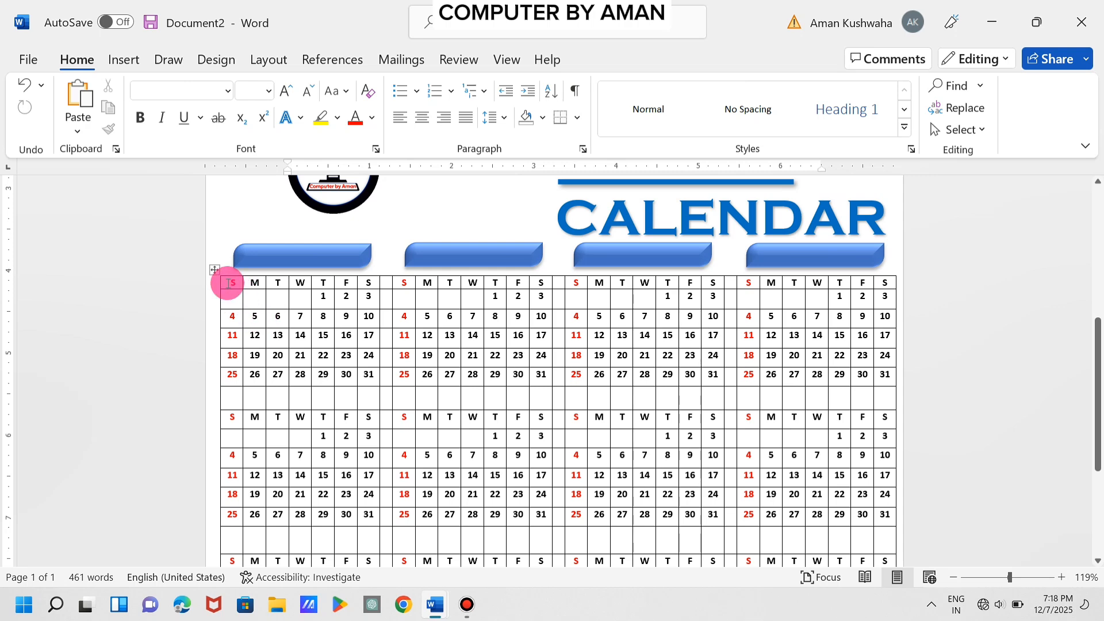
Select the whole calendar table and apply No Border to all of its cell borders.
click(215, 270)
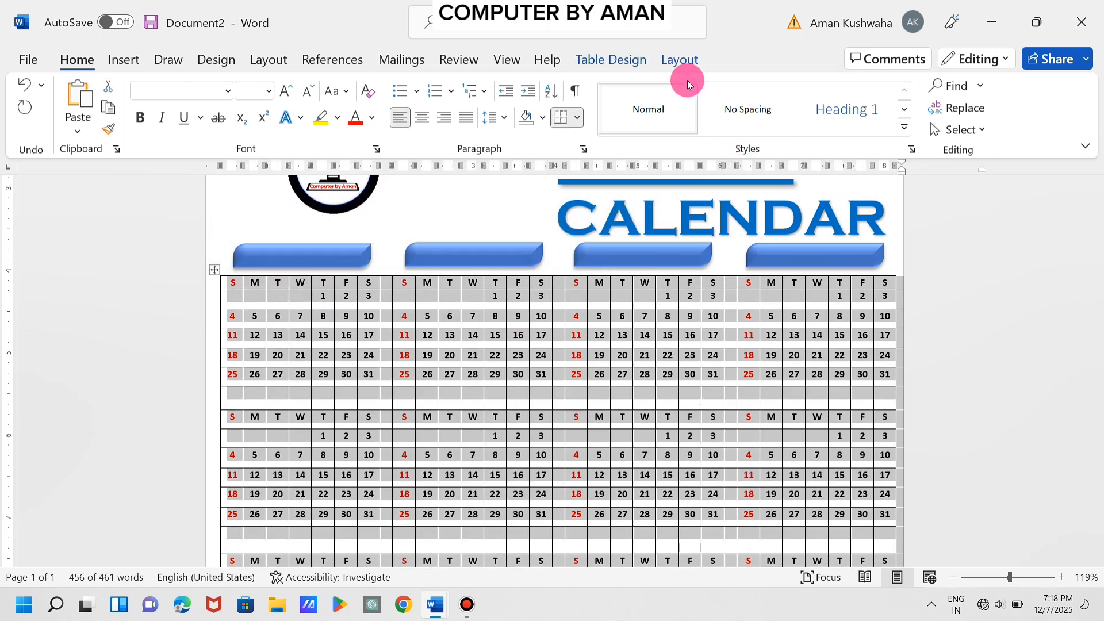
click(625, 62)
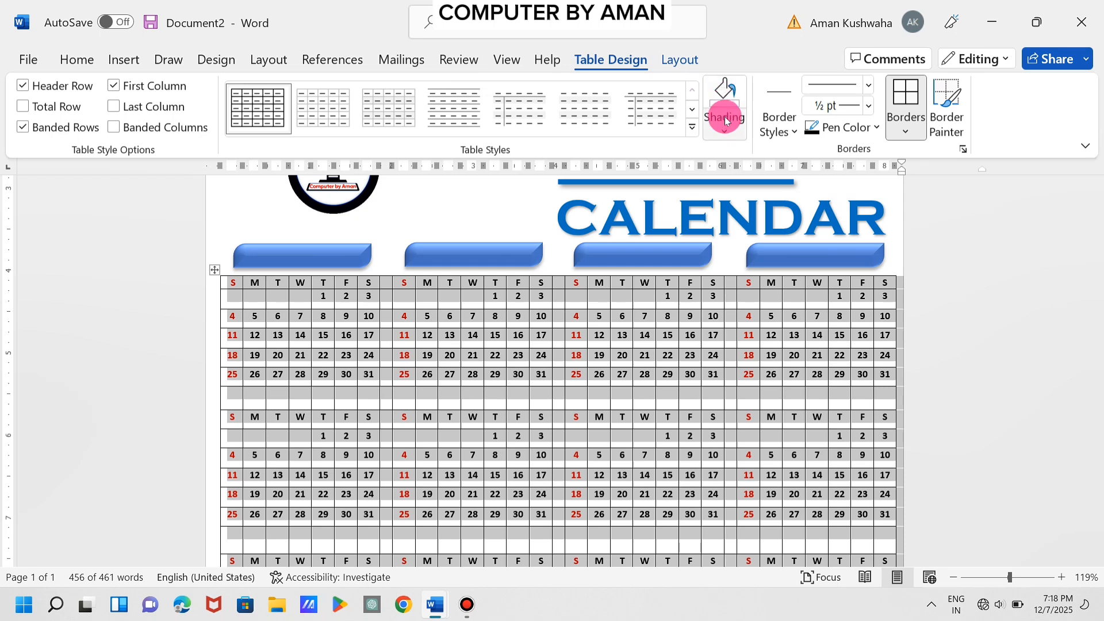
click(869, 86)
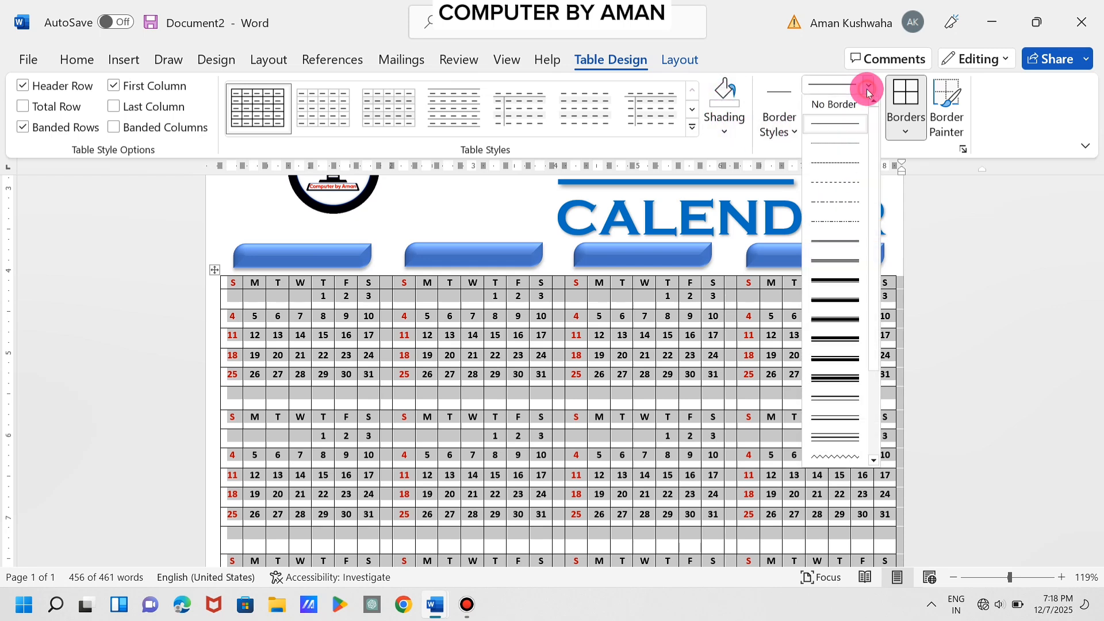
click(855, 107)
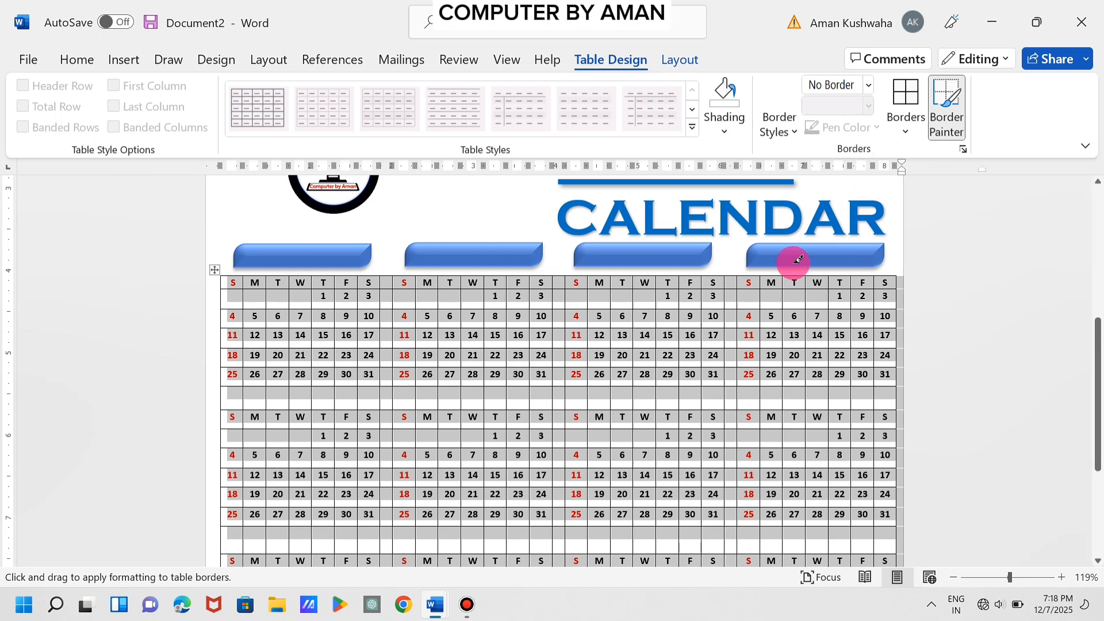
click(910, 98)
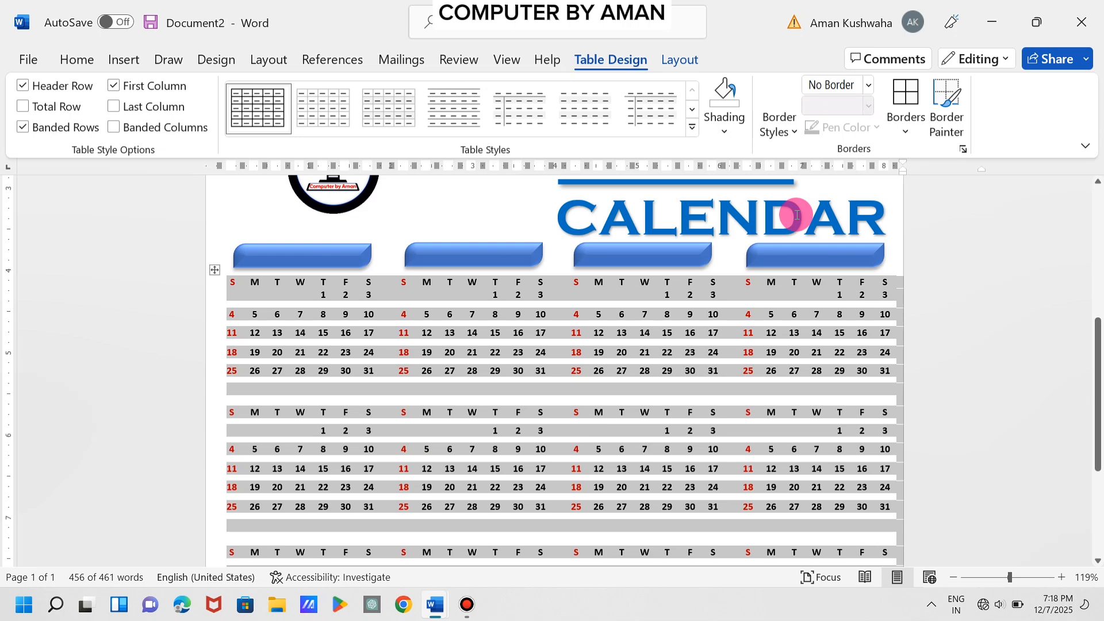
key(ctrl+z)
click(869, 85)
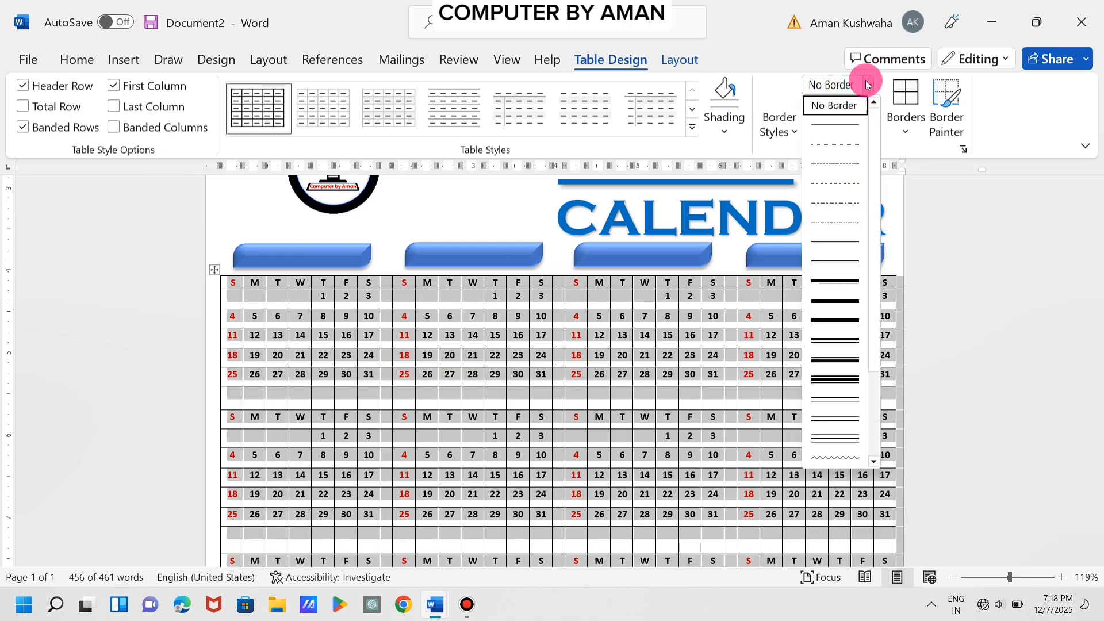
click(915, 118)
click(909, 97)
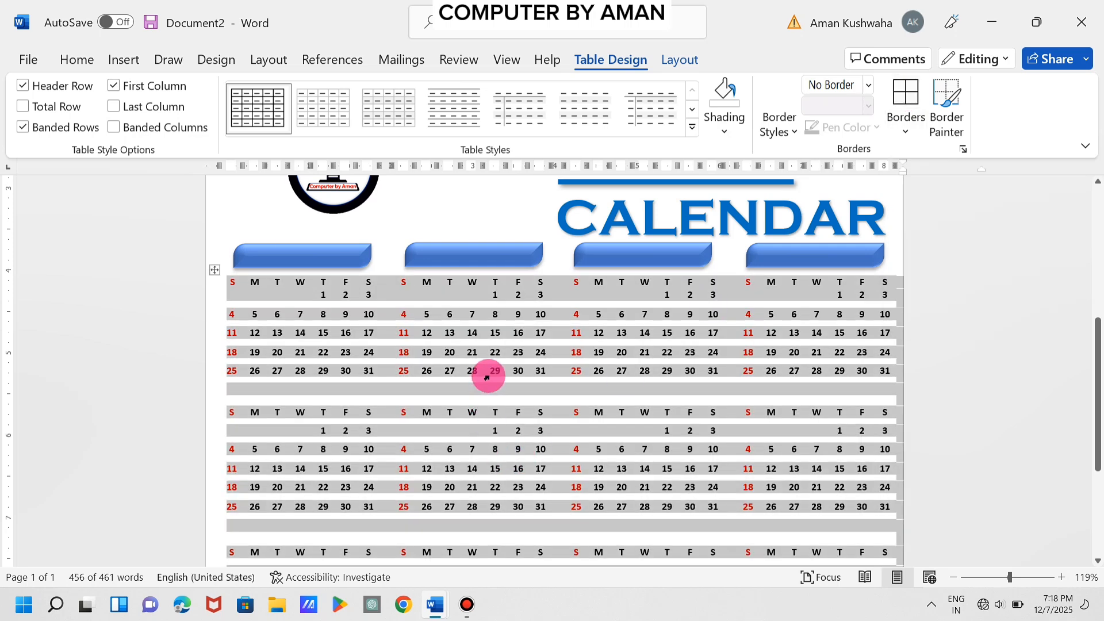
Paste the eight month label shapes back and align them together above the second and third bands of months.
click(432, 392)
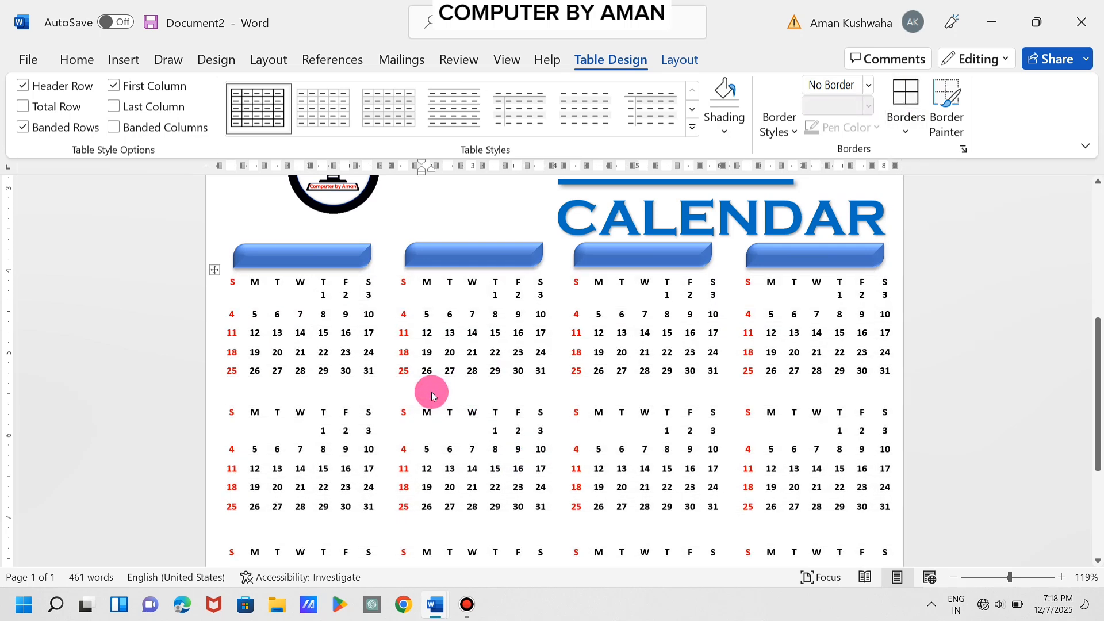
key(ctrl+v)
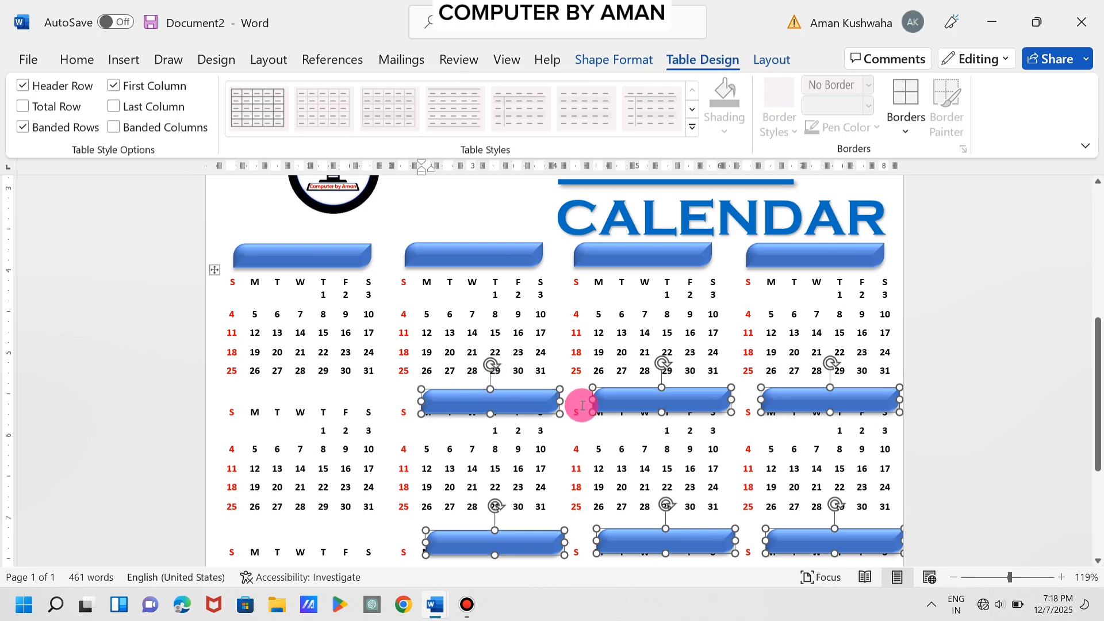
drag(522, 399, 340, 393)
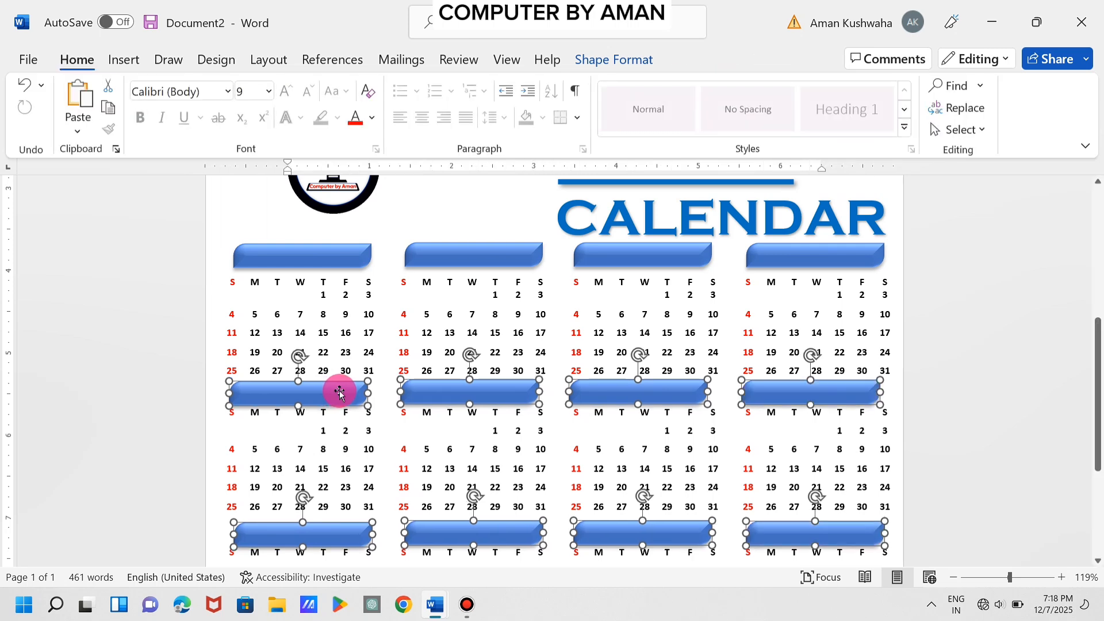
key(Up)
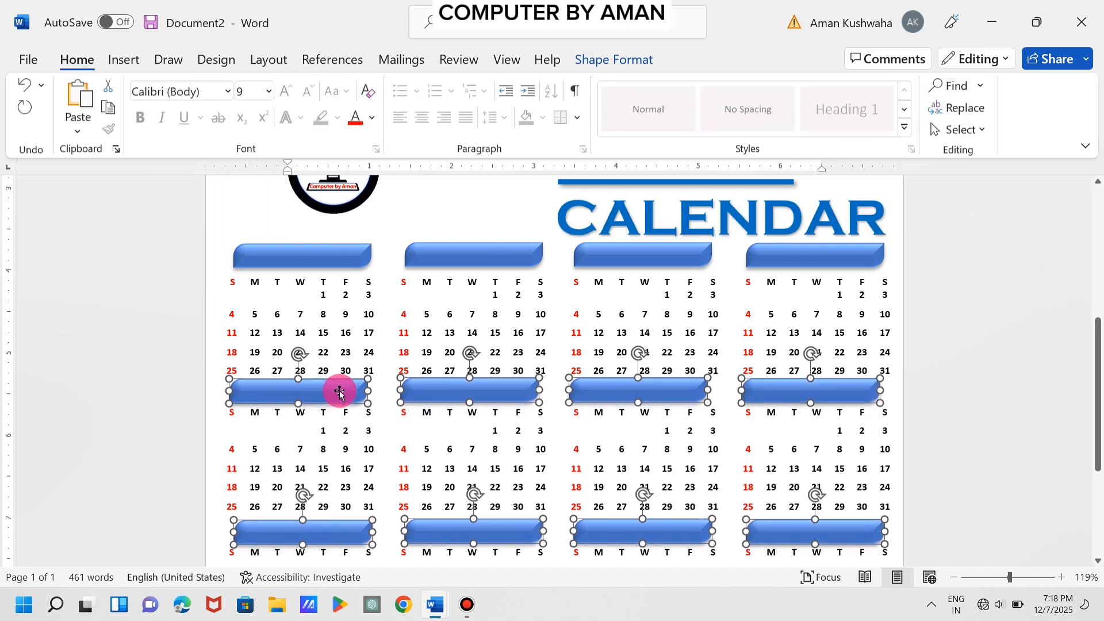
Nudge the eight month label shapes above the second and third bands slightly to the right and deselect them.
key(Right)
key(Right)
key(Right)
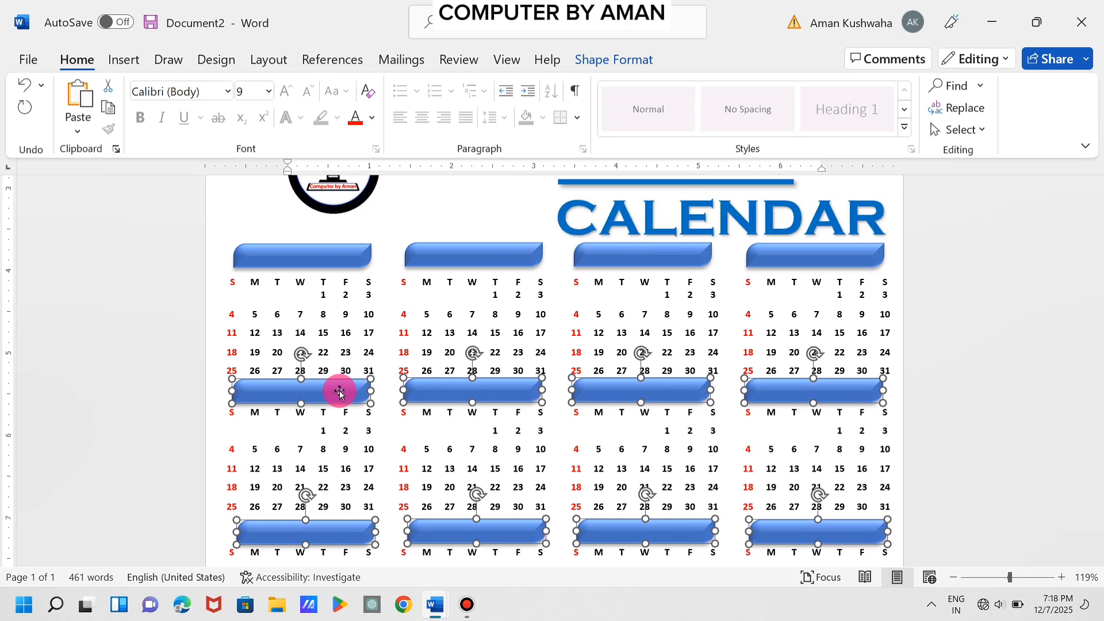
click(236, 216)
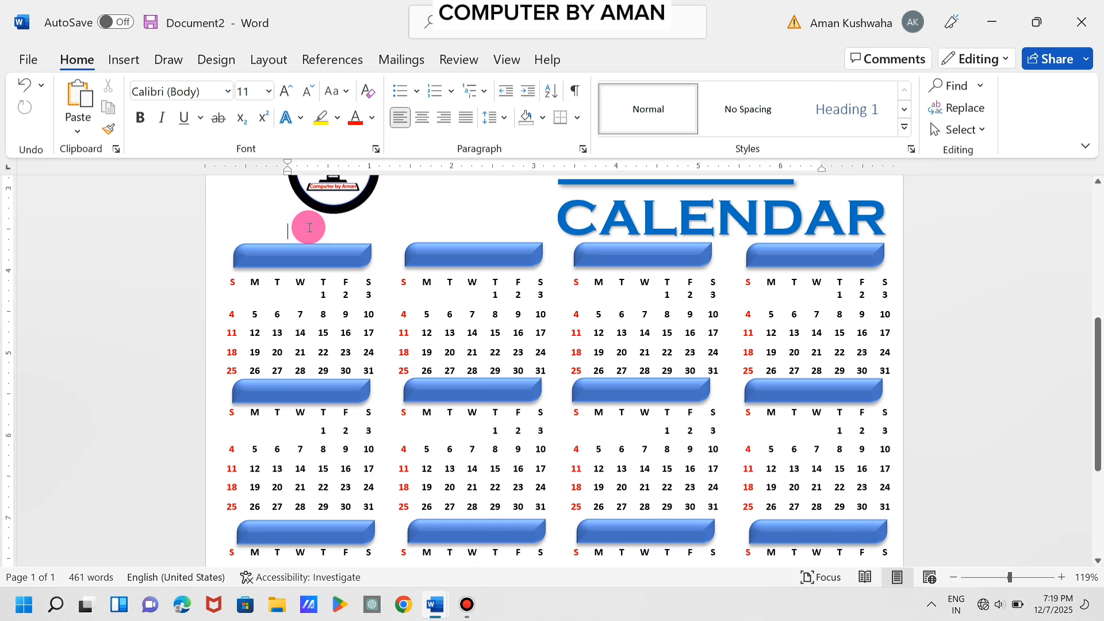
Insert a simple text box on the calendar page and clear its placeholder text.
click(124, 61)
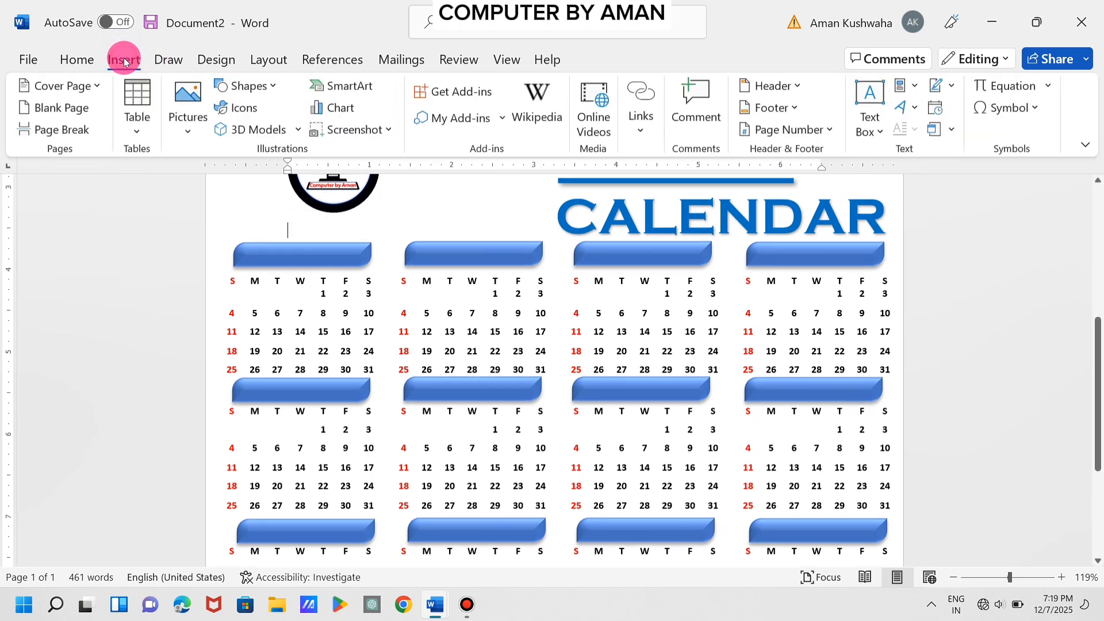
click(867, 113)
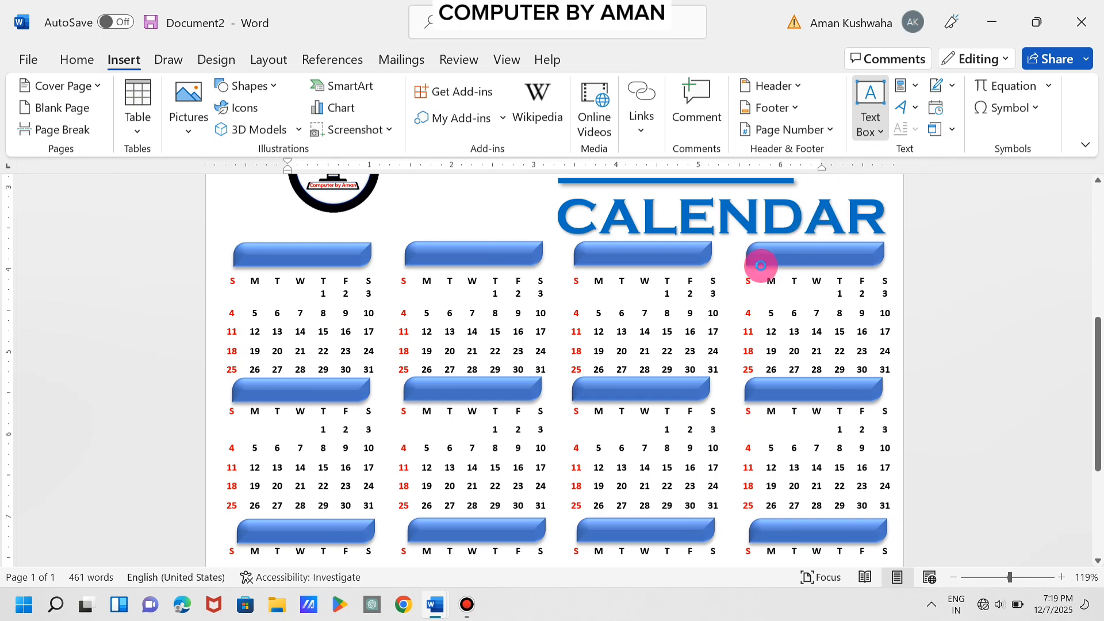
click(759, 213)
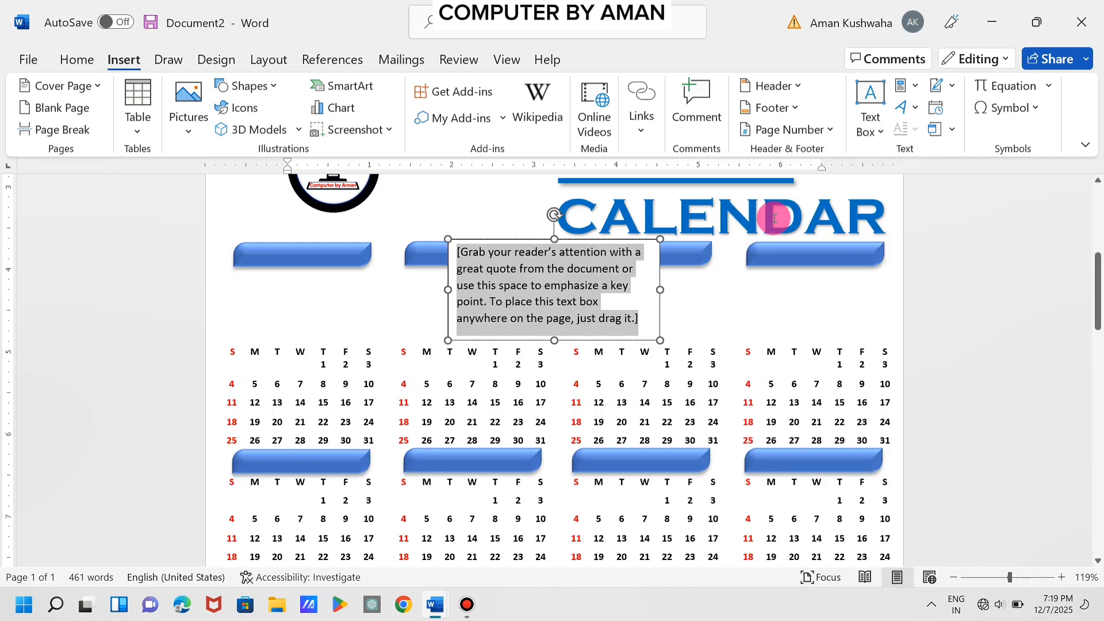
key(Delete)
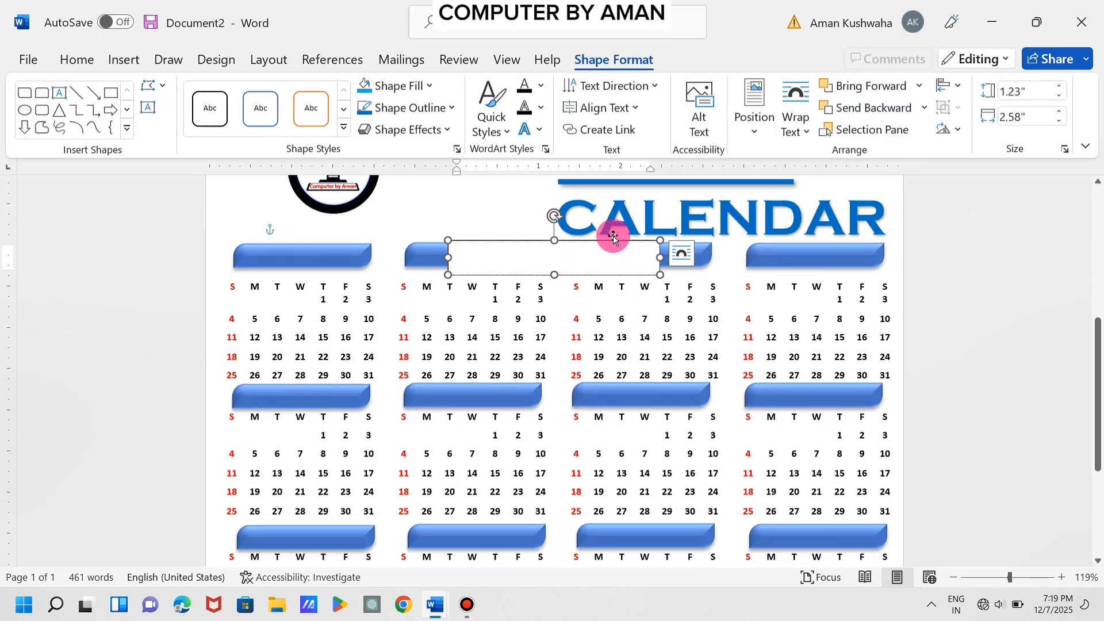
Set the empty text box's wrapping to In Front of Text and move it over the first month label.
click(795, 122)
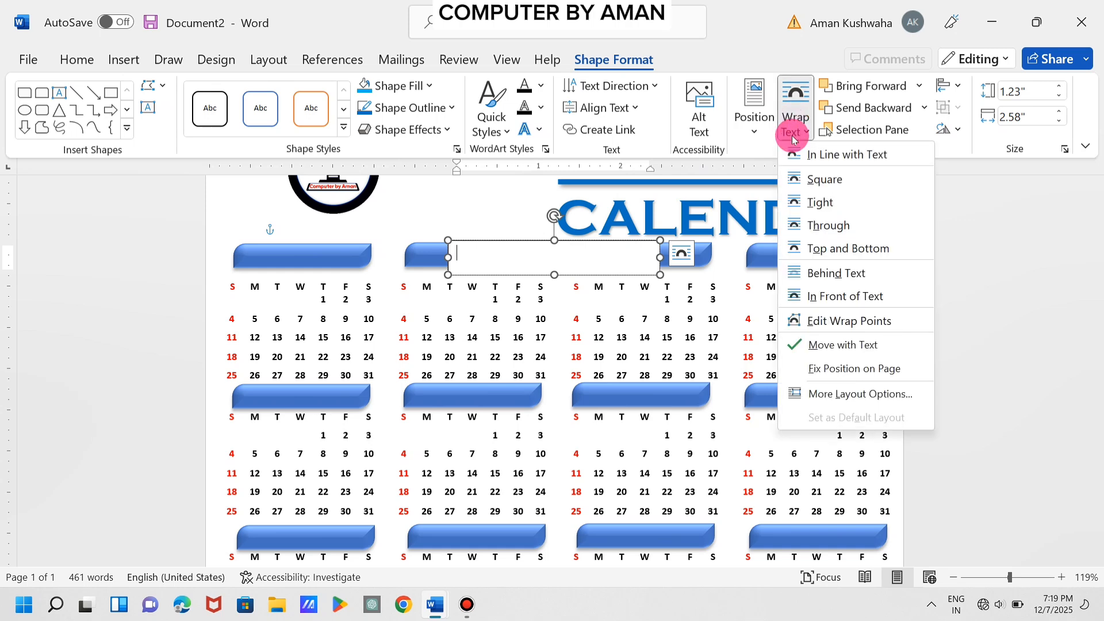
click(814, 296)
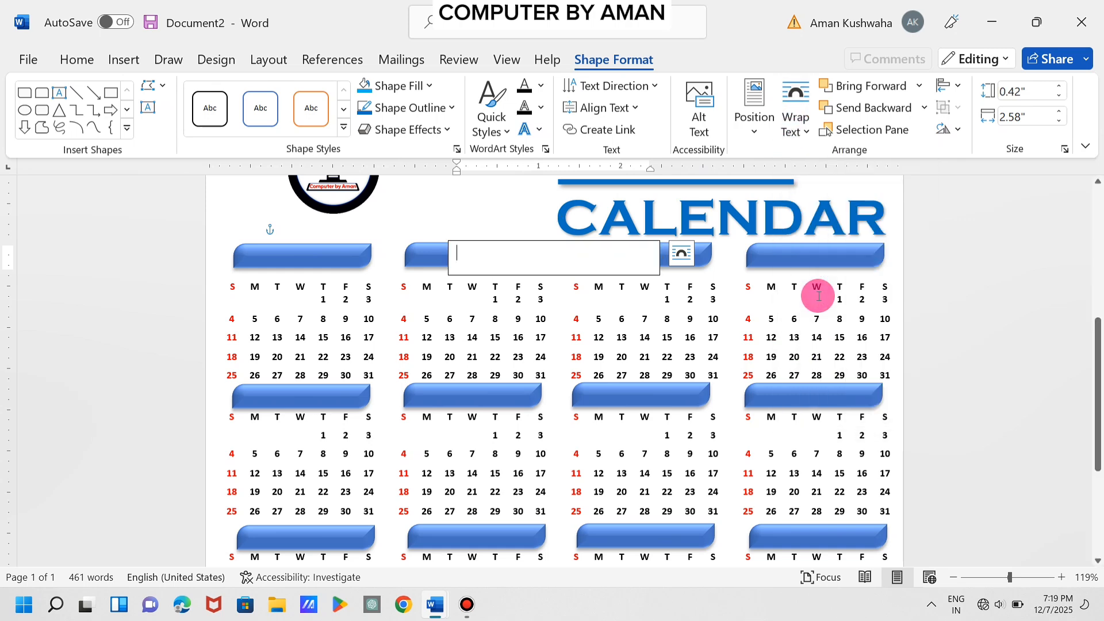
drag(595, 245, 380, 247)
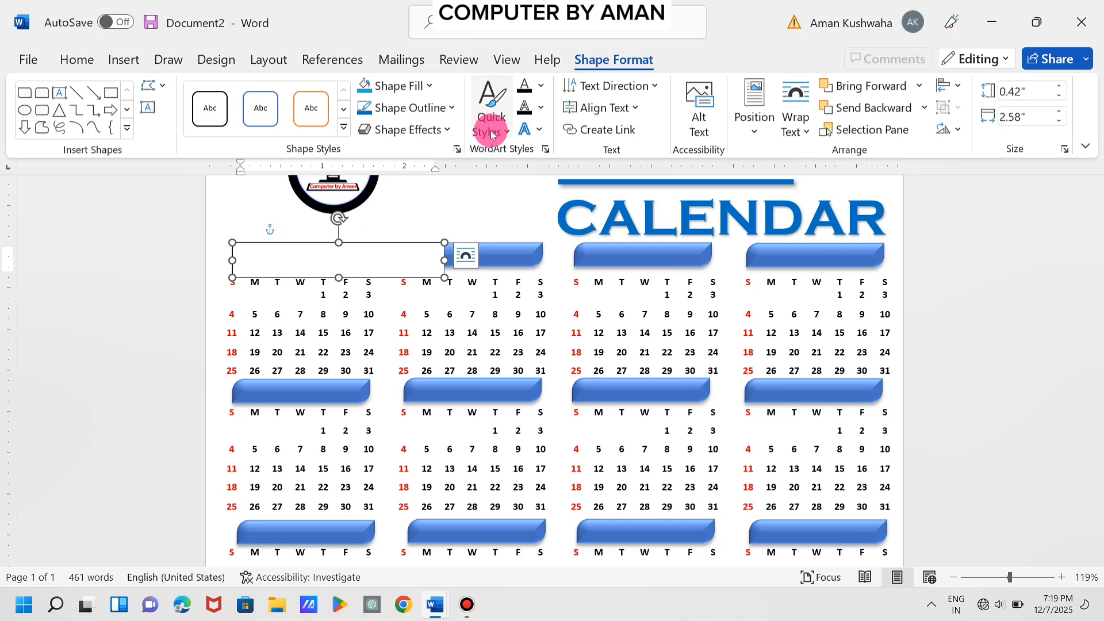
Remove the text box's fill and outline and enter JANUARY in it.
click(414, 87)
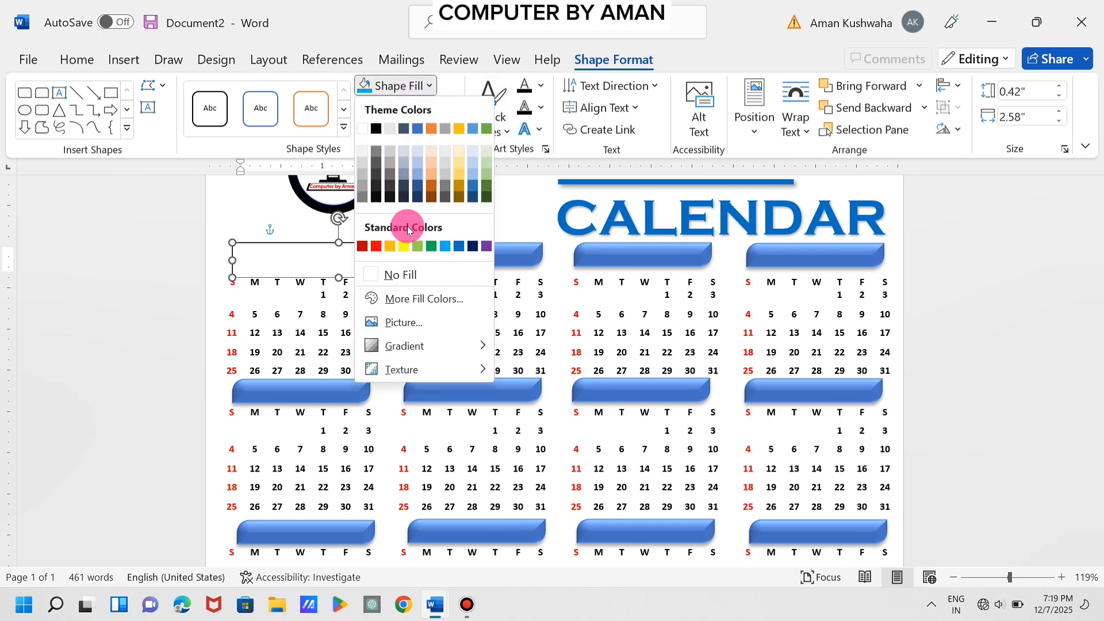
click(402, 274)
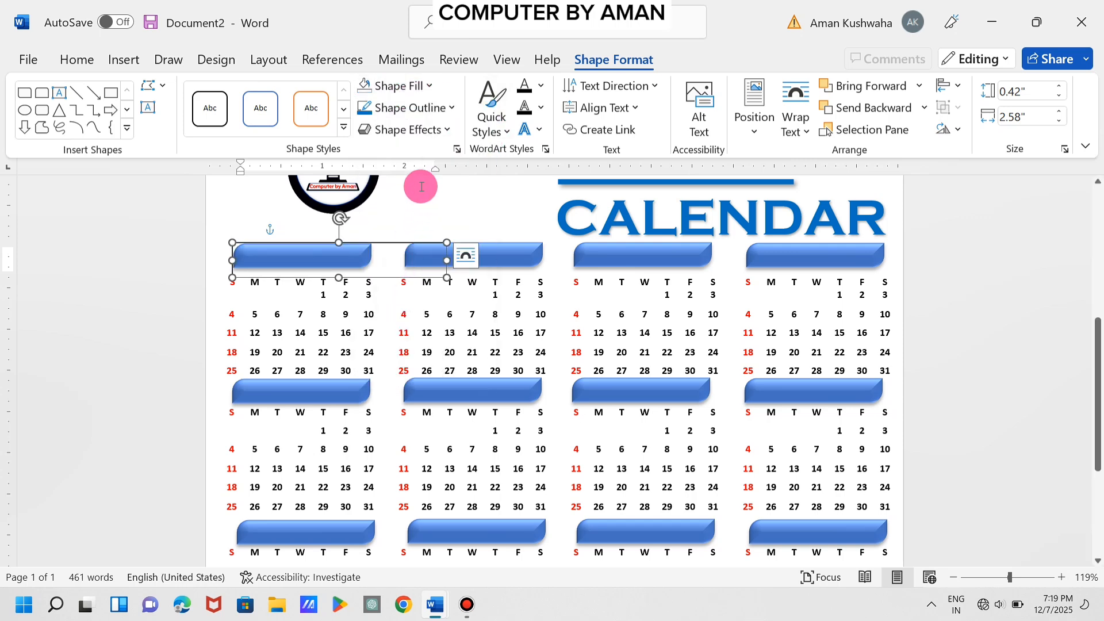
click(422, 107)
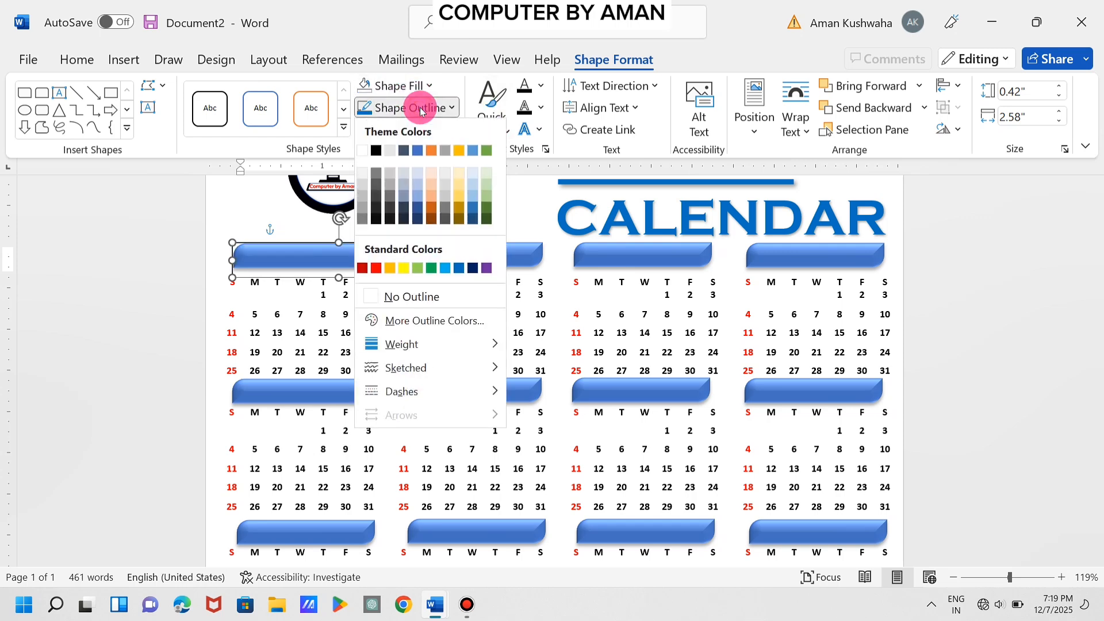
click(413, 295)
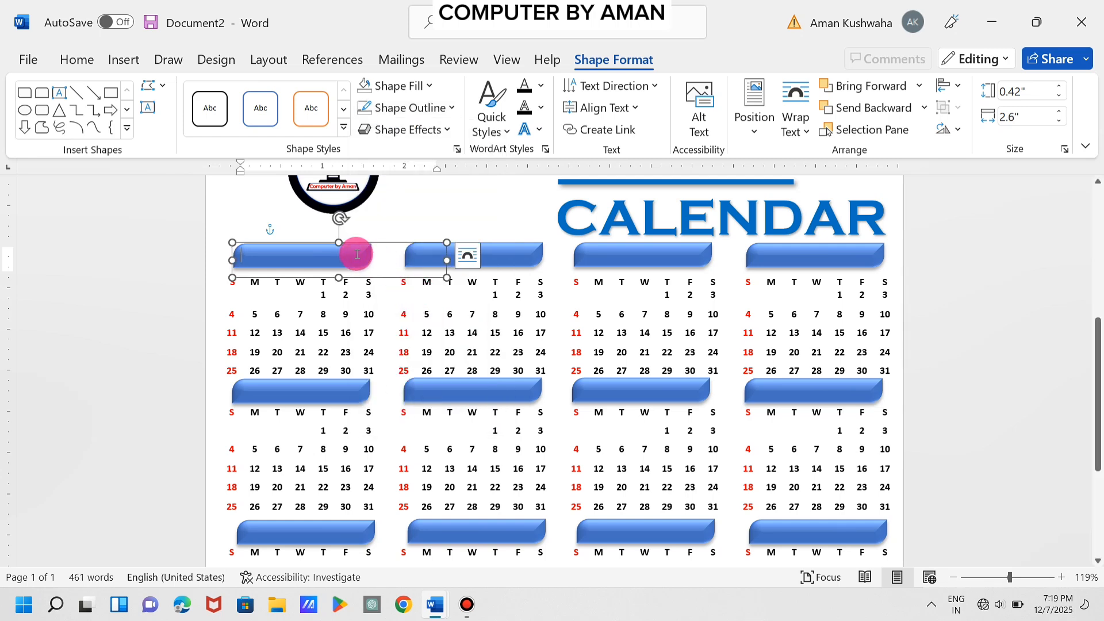
text(JA)
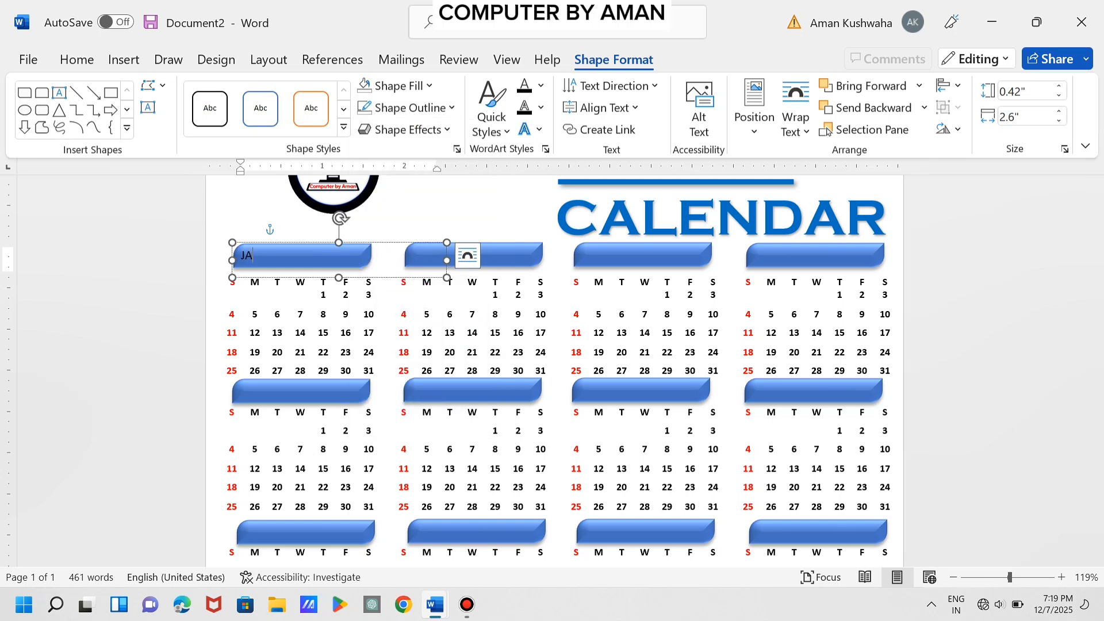
text(NUARY)
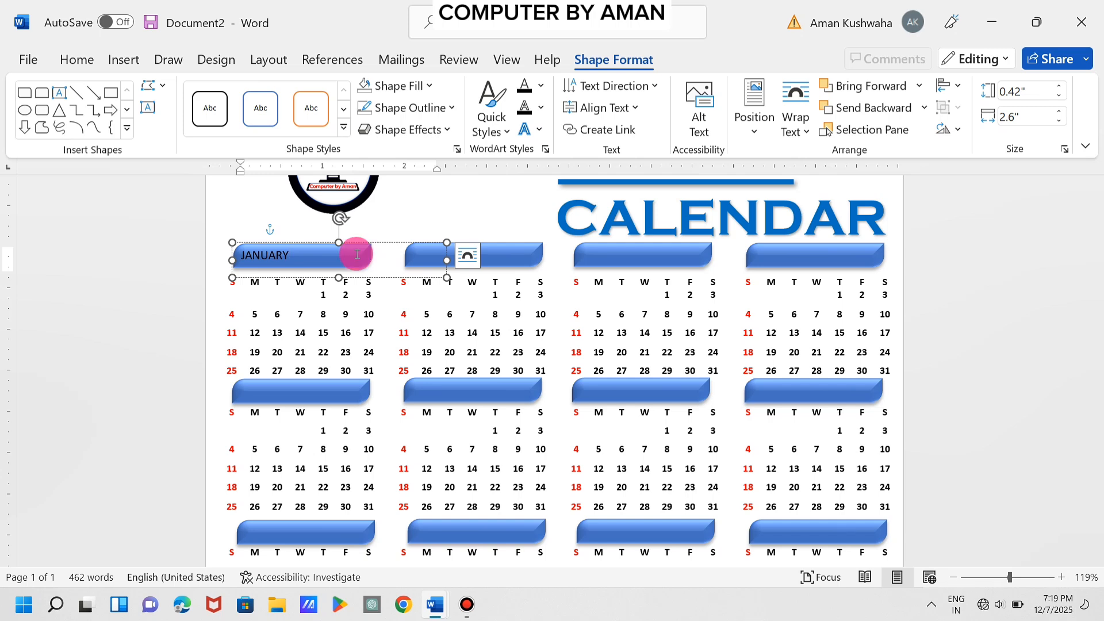
Increase the font size of the JANUARY text to 20 pt.
double_click(367, 255)
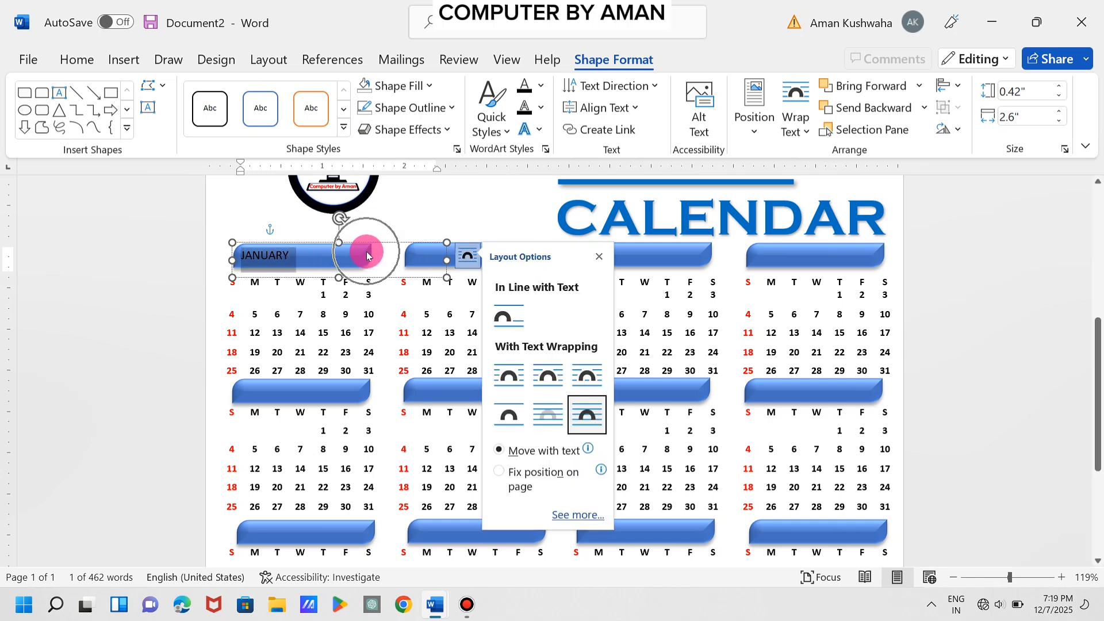
click(85, 61)
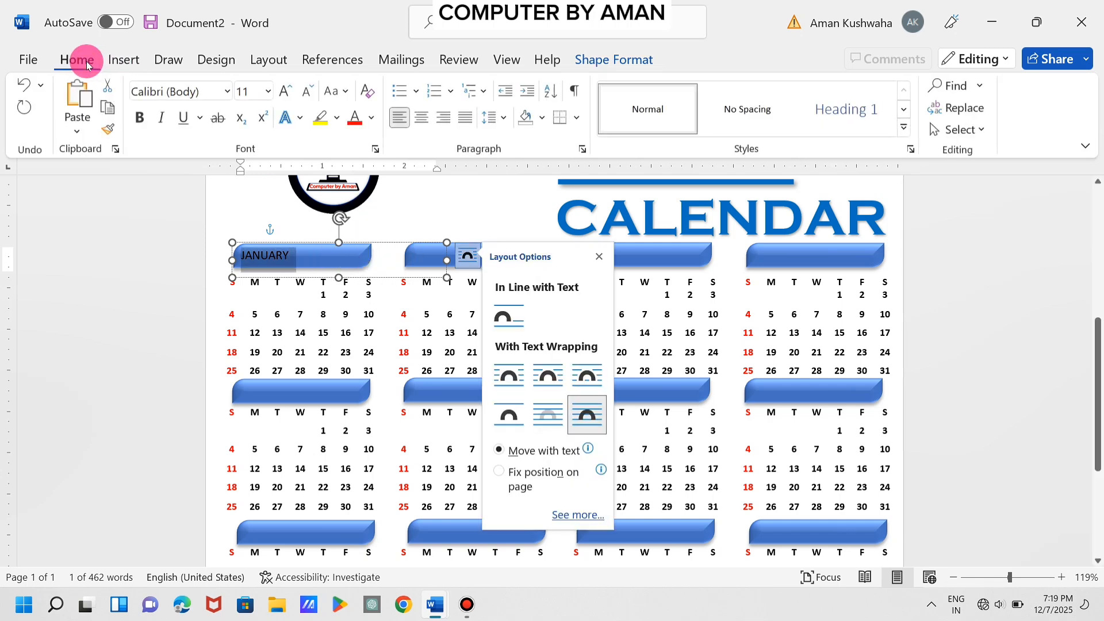
click(284, 92)
click(285, 92)
click(285, 92)
click(285, 92)
click(284, 92)
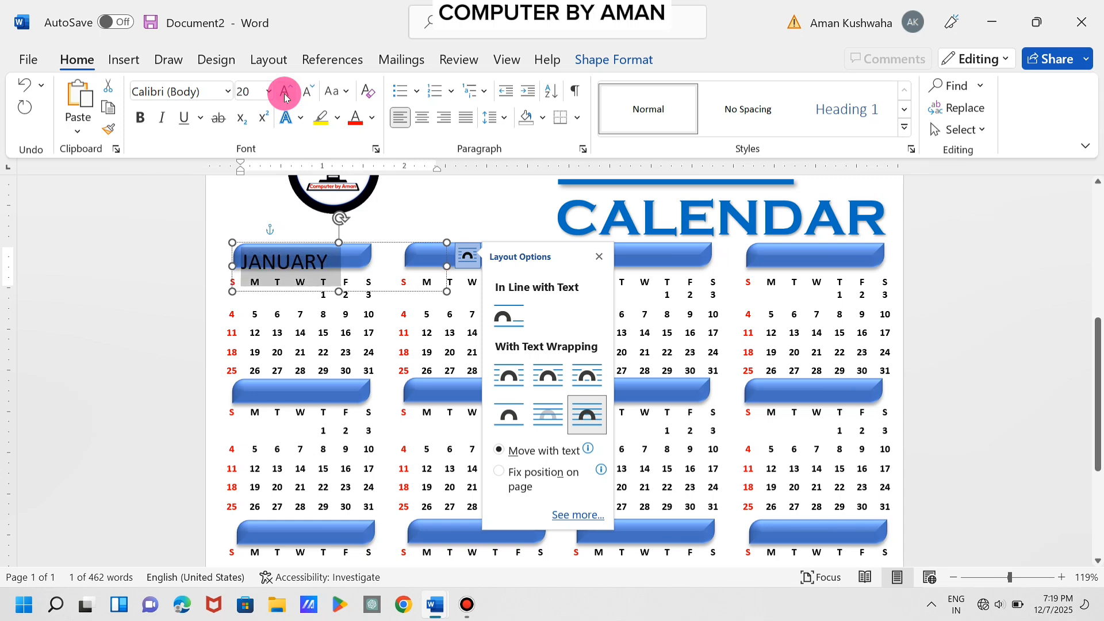
click(285, 92)
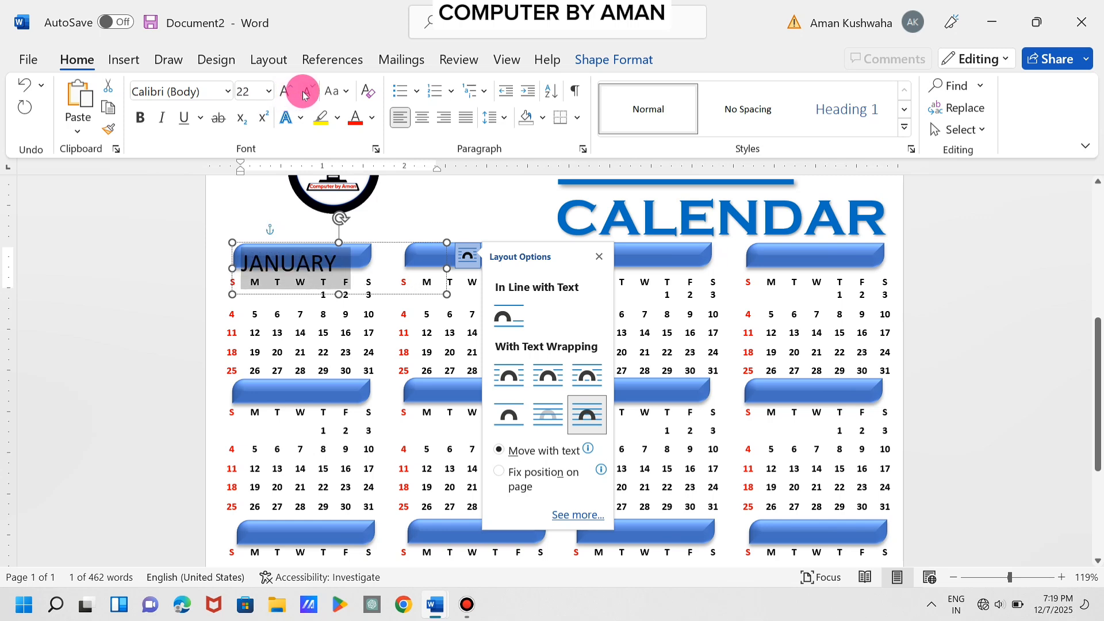
click(308, 92)
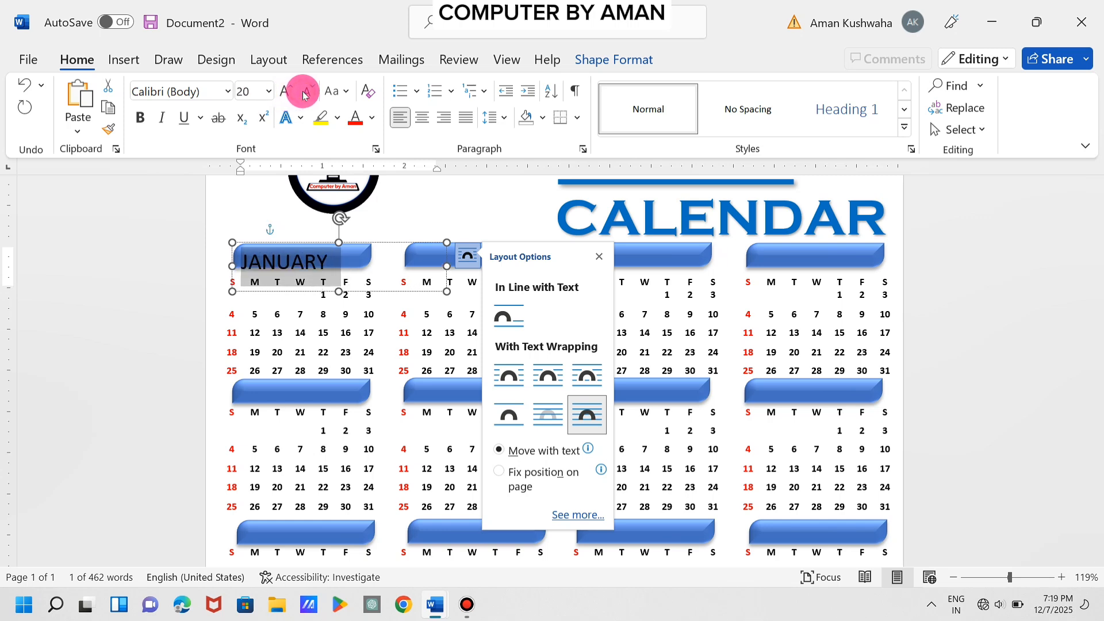
Set the JANUARY text to the Bahnschrift font and colour it white.
click(229, 92)
click(247, 258)
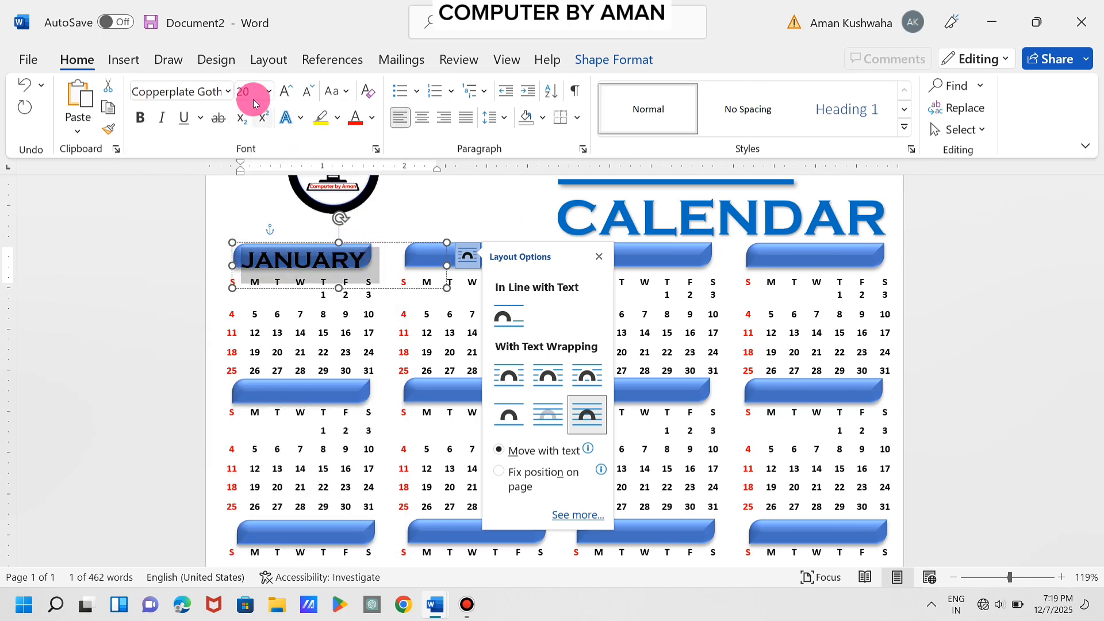
click(229, 92)
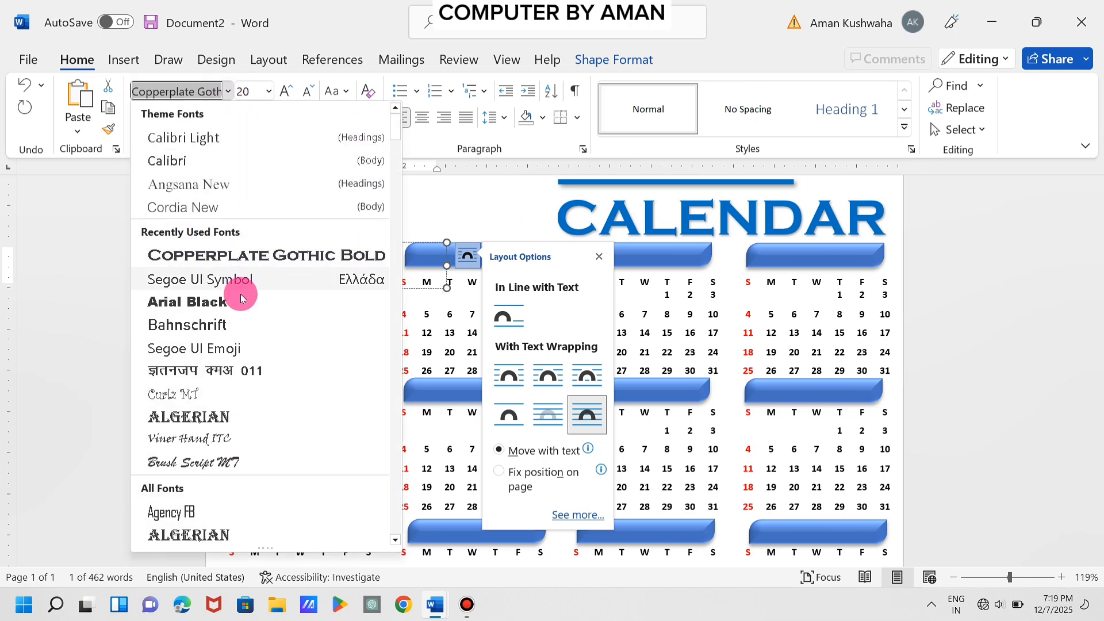
click(243, 326)
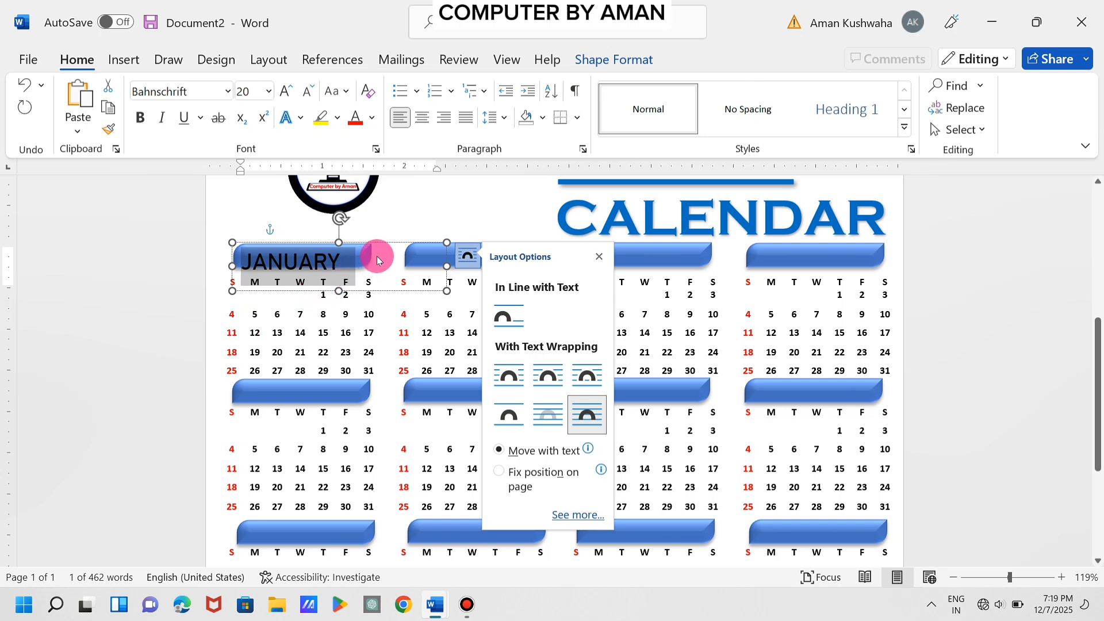
click(373, 119)
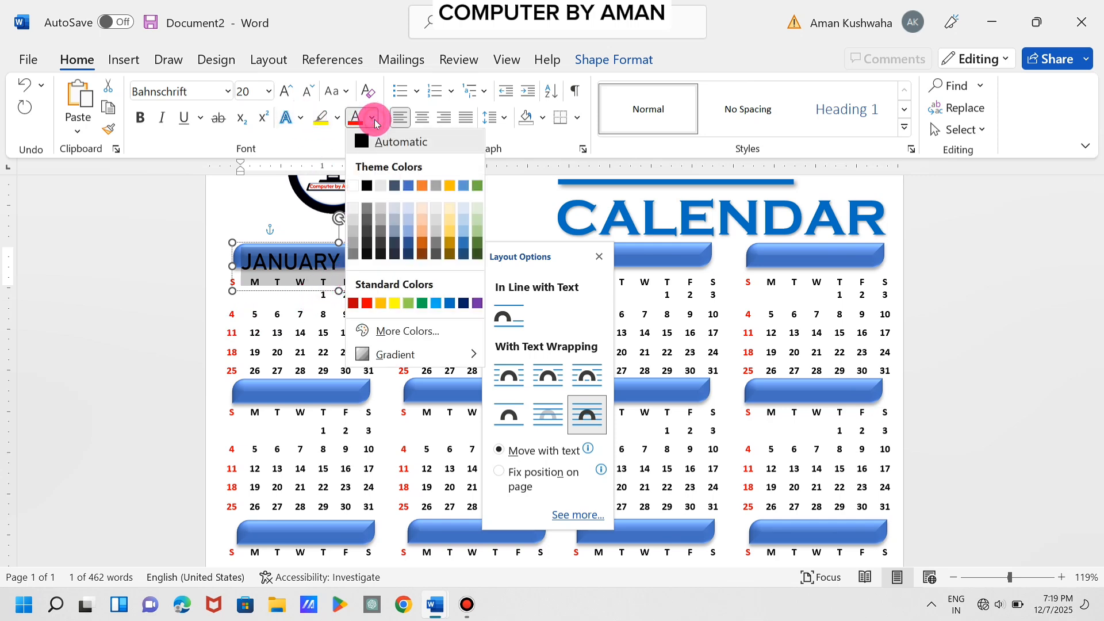
click(353, 185)
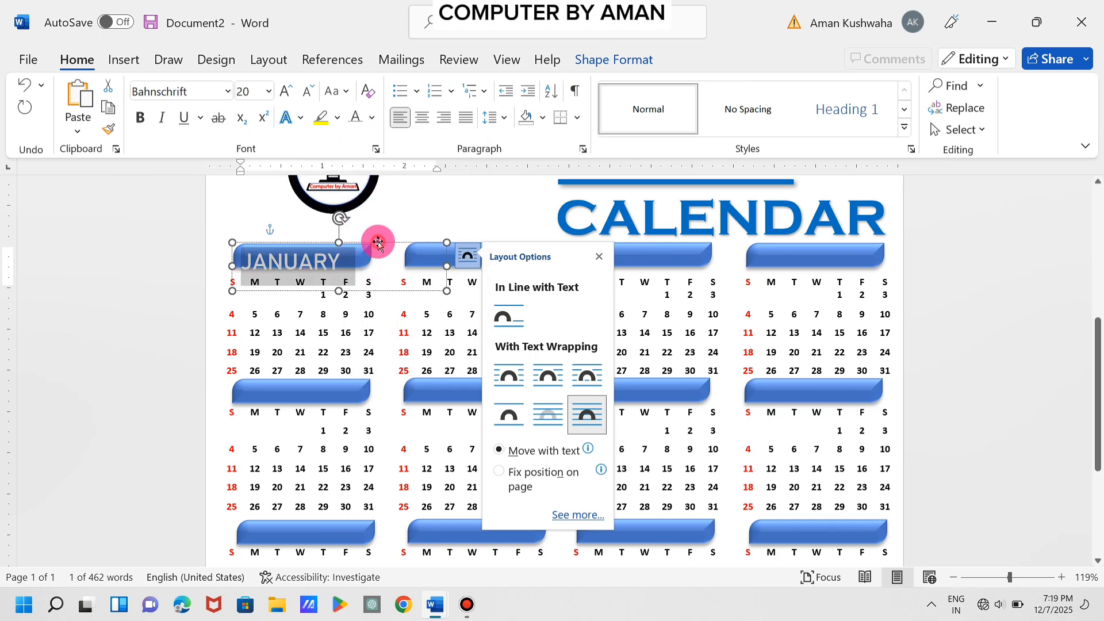
Reposition the JANUARY text box over the first month label and shrink it to fit the label.
drag(378, 243, 389, 238)
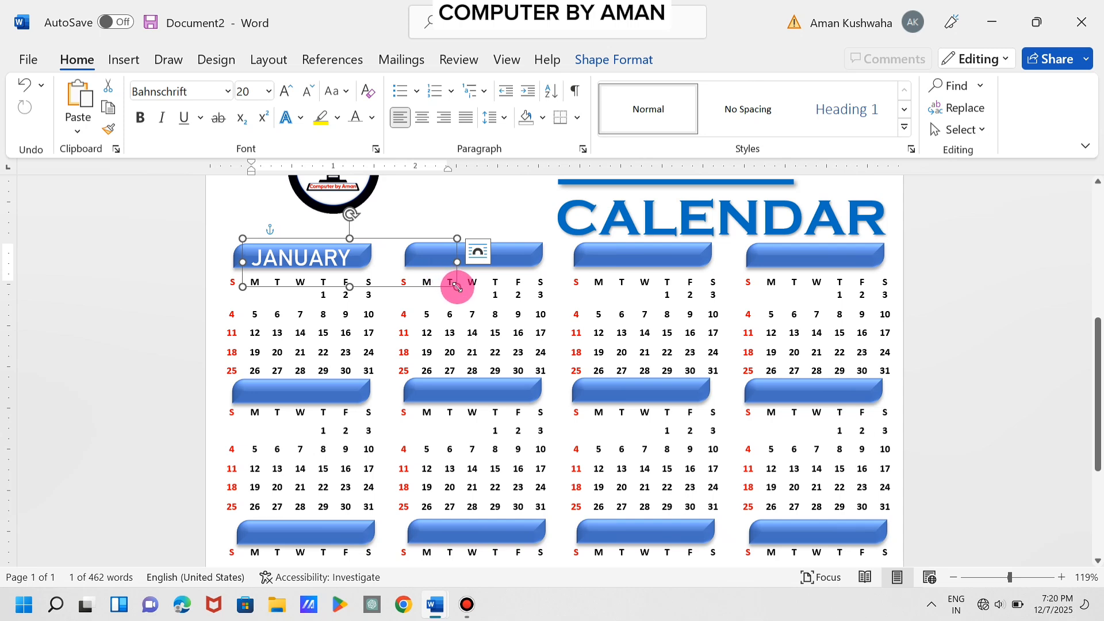
drag(457, 287, 363, 273)
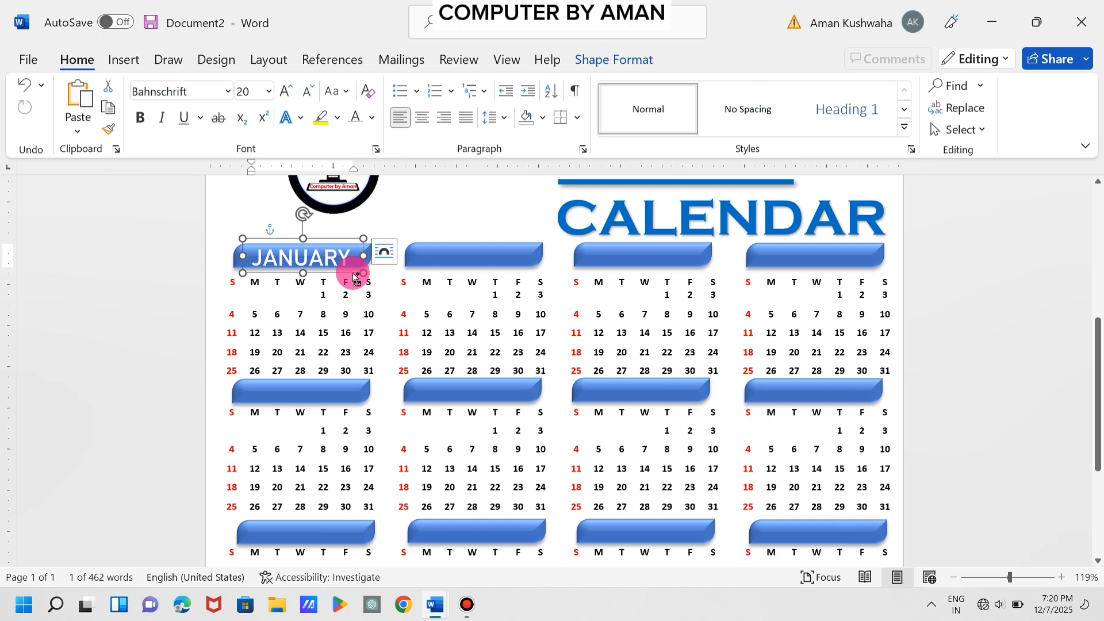
Place a copy of the JANUARY text box on the second month label and change its text to FEBRUARY.
key(ctrl+v)
drag(355, 255, 504, 242)
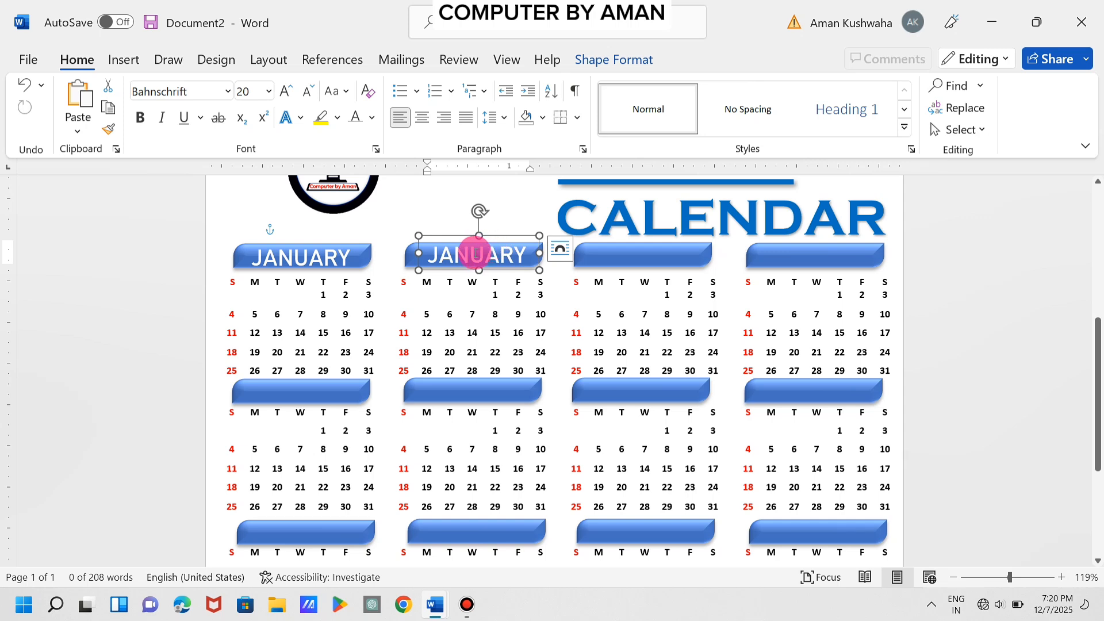
key(BackSpace)
key(BackSpace)
key(BackSpace)
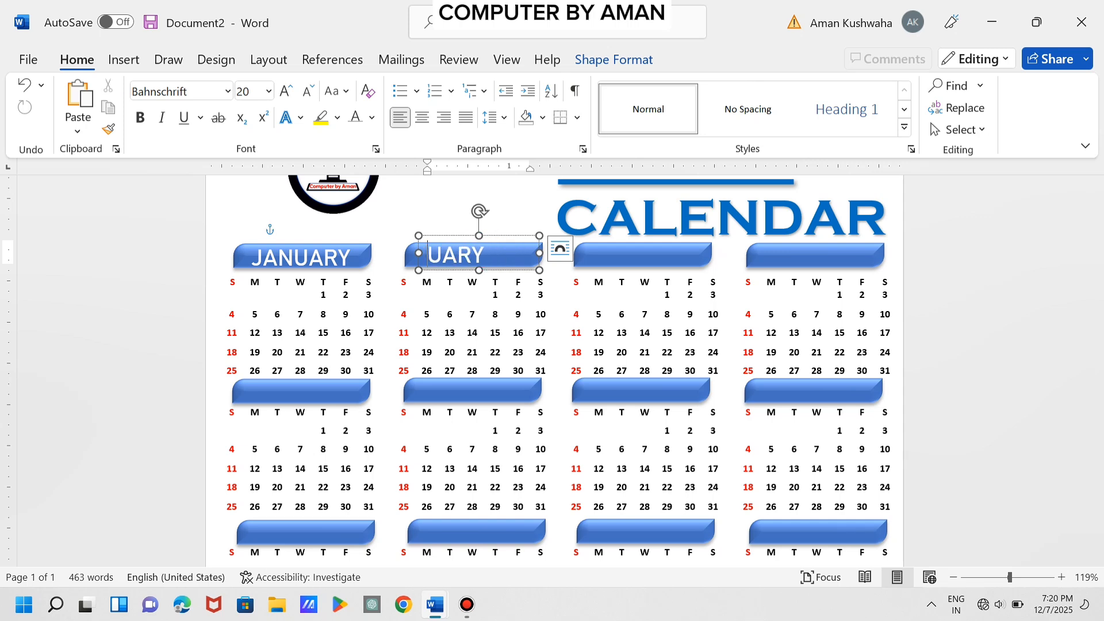
text(F)
text(EB)
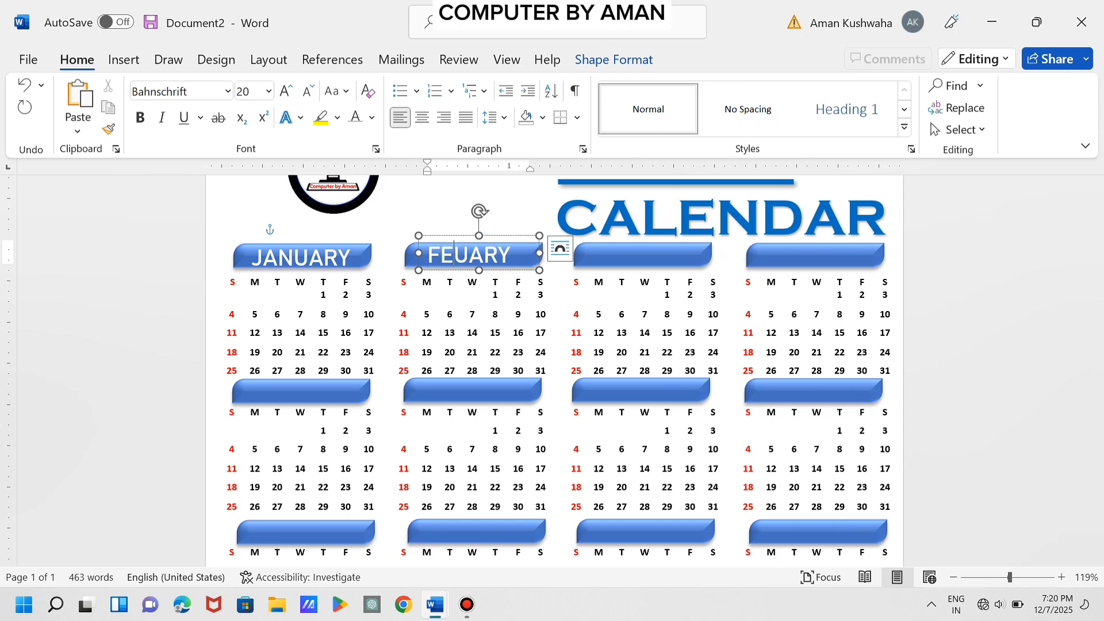
text(R)
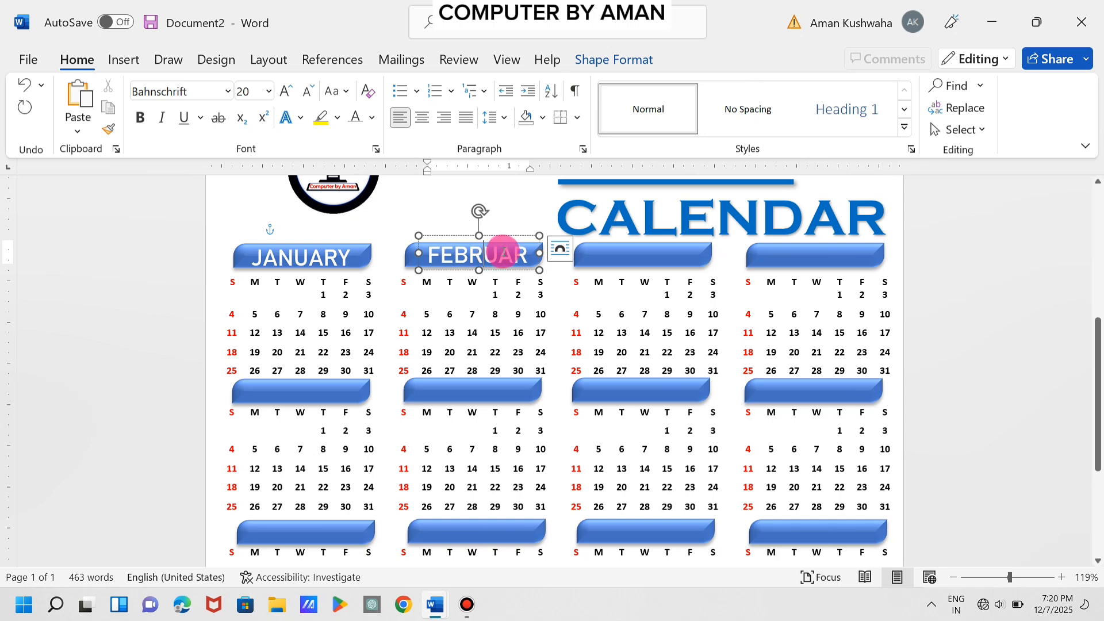
Fit the FEBRUARY text box onto its label by widening it, setting its text to 18 pt and adjusting its position.
mouse_move(536, 254)
mouse_down()
mouse_move(558, 255)
mouse_move(525, 272)
mouse_up()
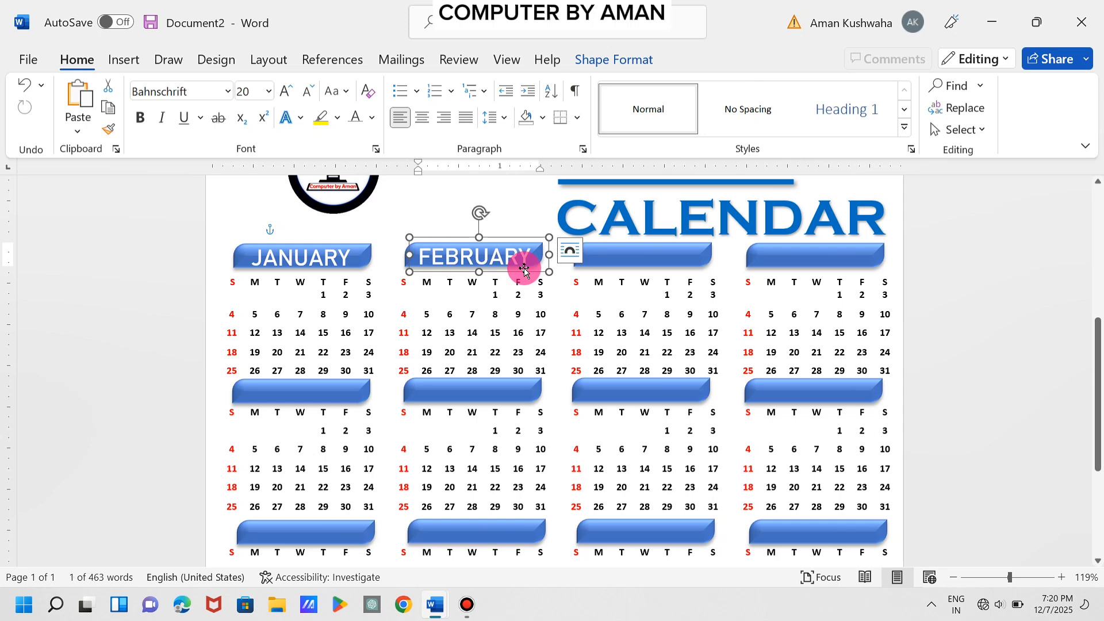
key(ctrl+shift+comma)
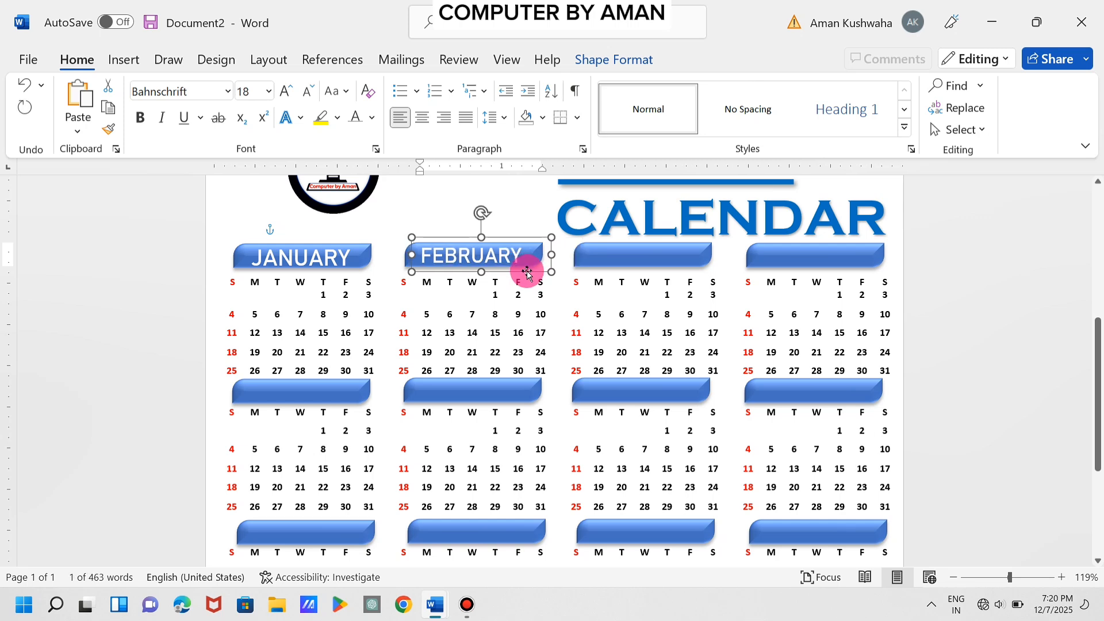
key(Right)
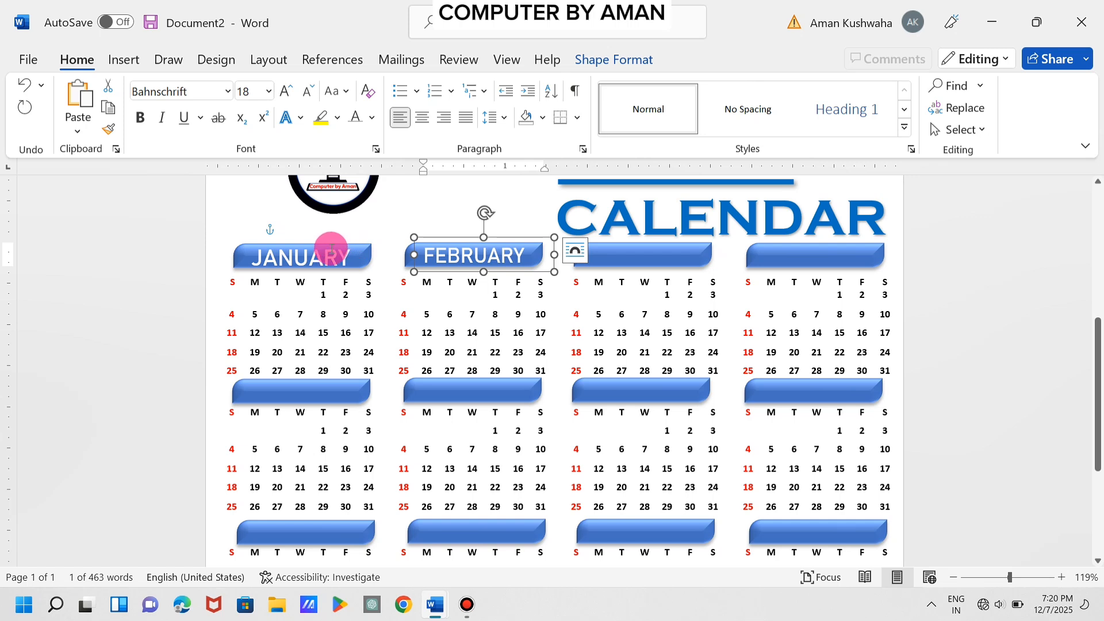
Set the JANUARY text on the first month label to 19 pt.
click(329, 249)
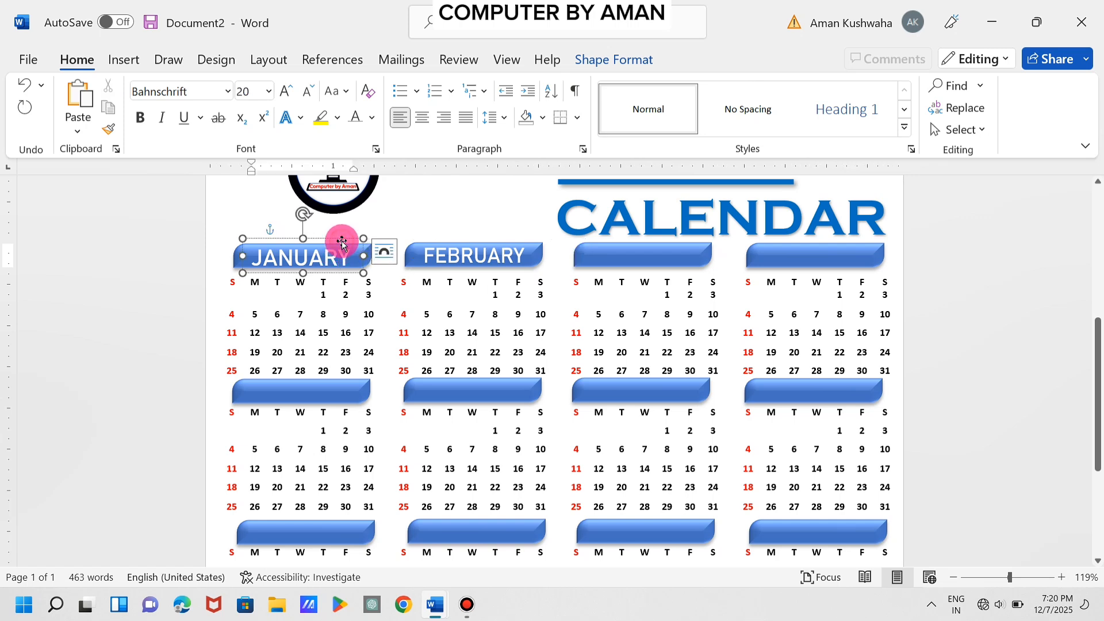
click(343, 244)
key(ctrl+bracketleft)
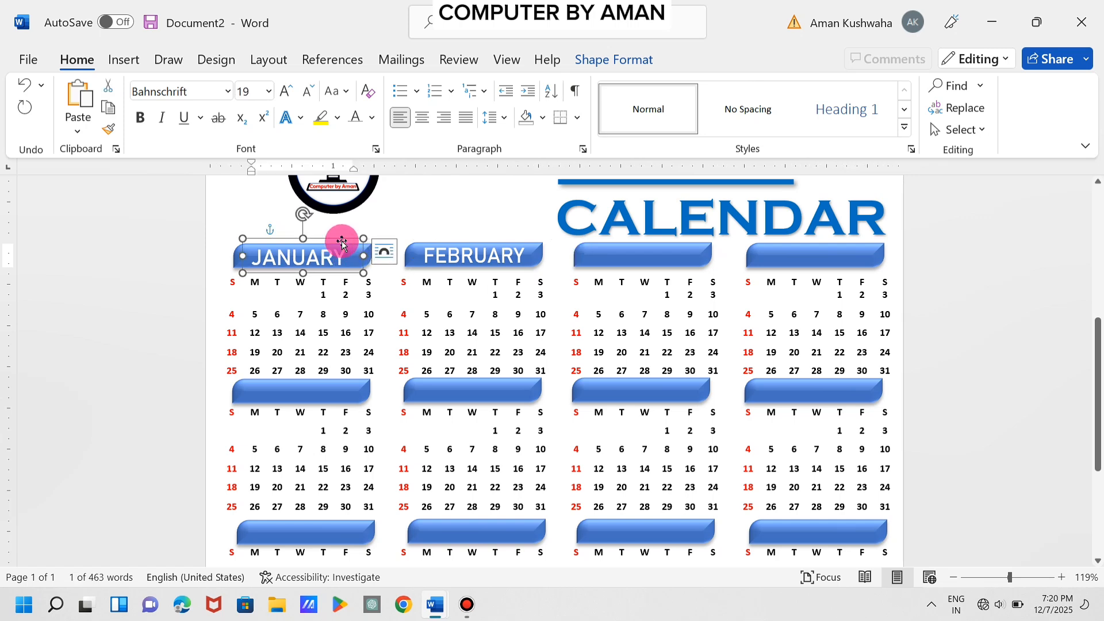
Place a copy of the FEBRUARY text box on the third month label, change its text to MARCH and adjust its position.
click(496, 244)
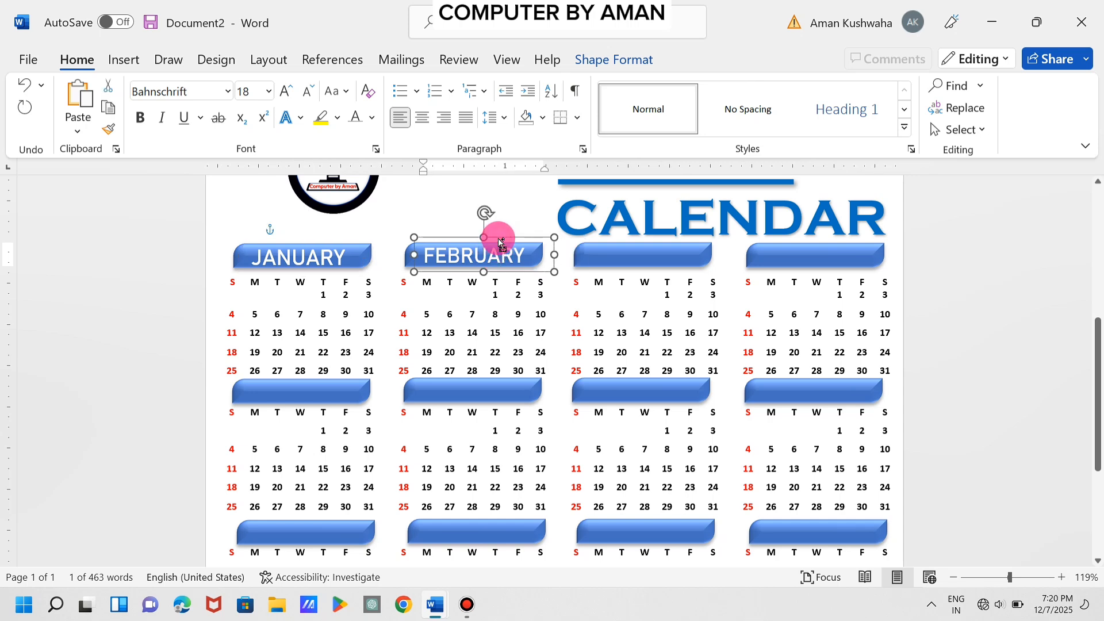
key(ctrl+d)
drag(554, 254, 711, 237)
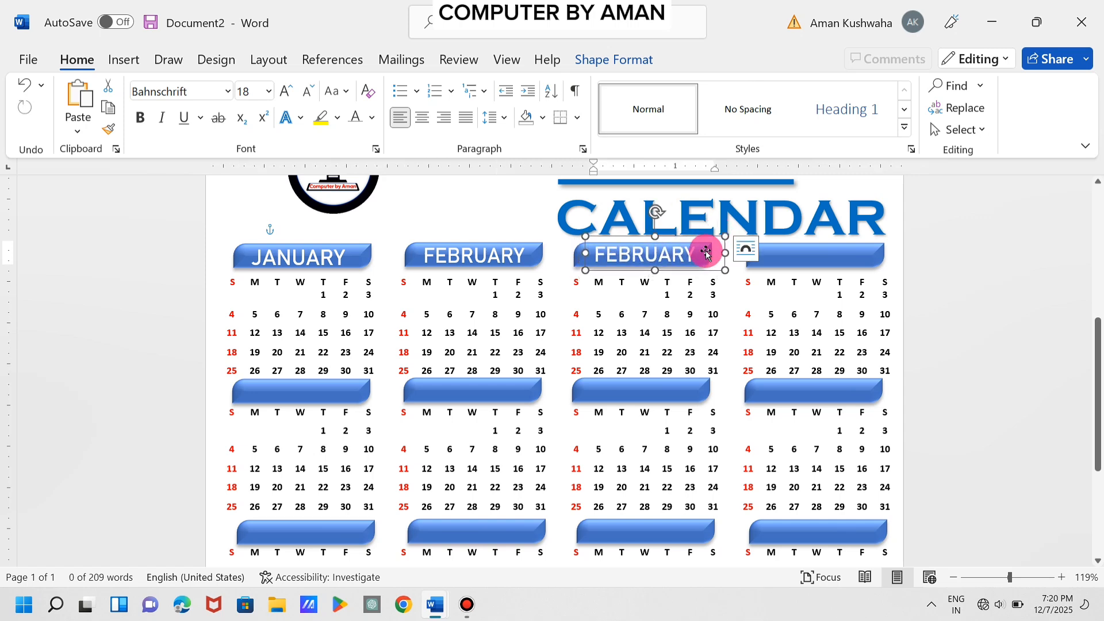
click(703, 259)
key(BackSpace)
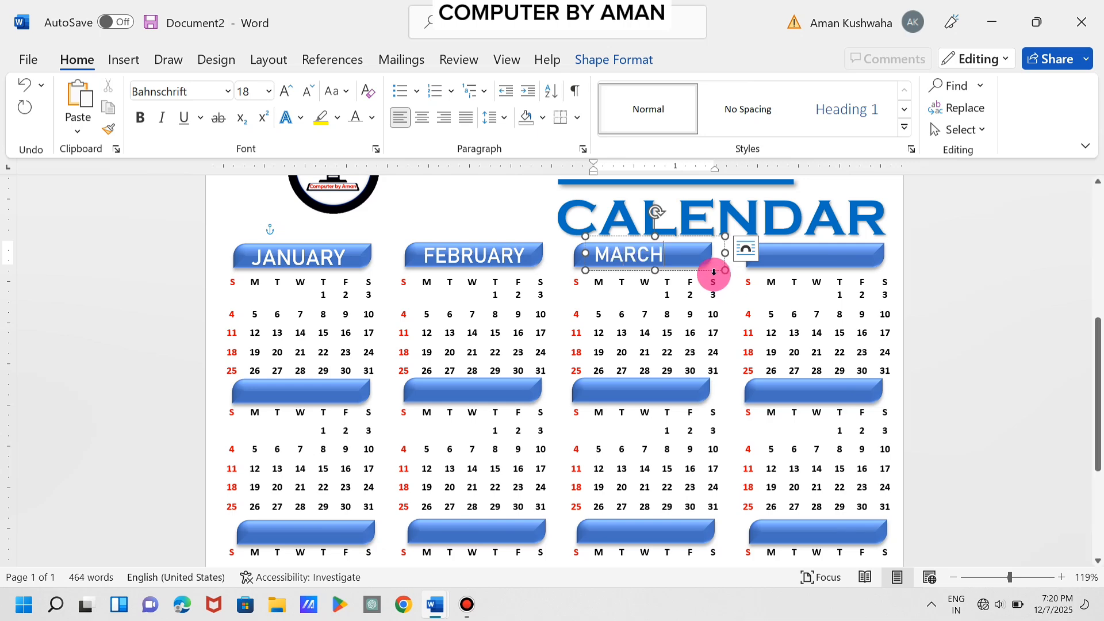
drag(715, 269, 722, 269)
Review the calendar page from the date grids down to the address footer and back up to the header.
scroll(647, 326, down, 3)
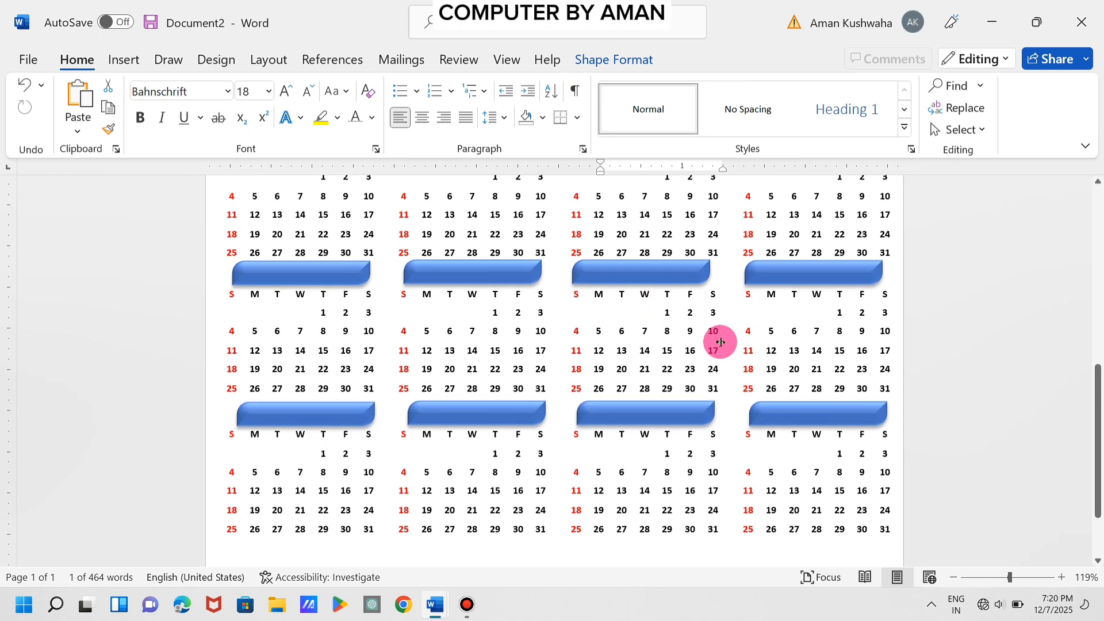
scroll(658, 443, down, 2)
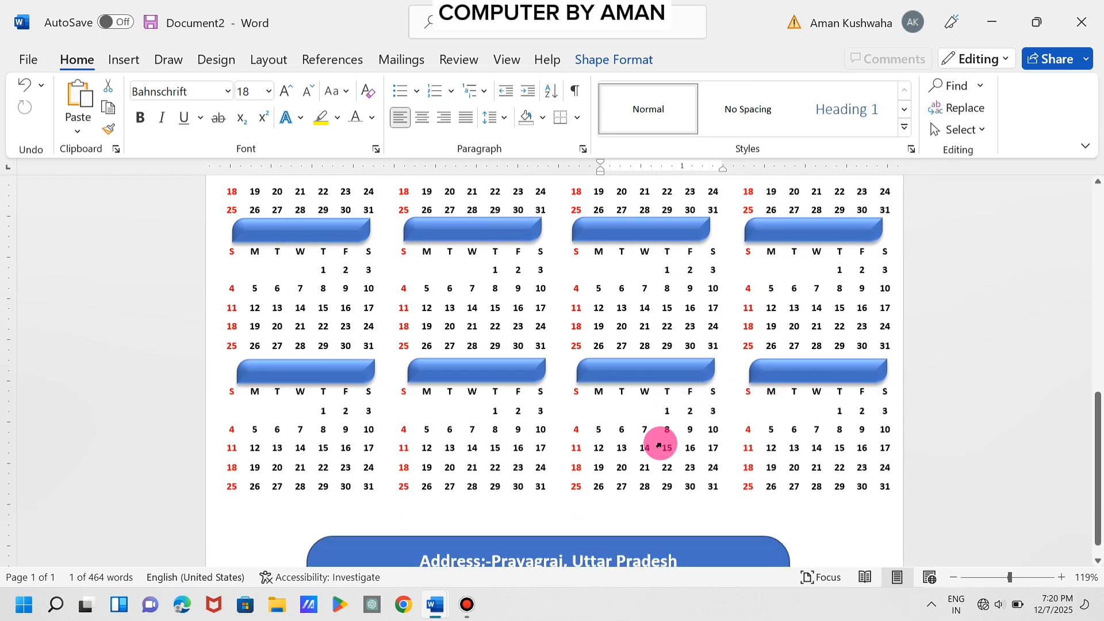
scroll(659, 444, down, 1)
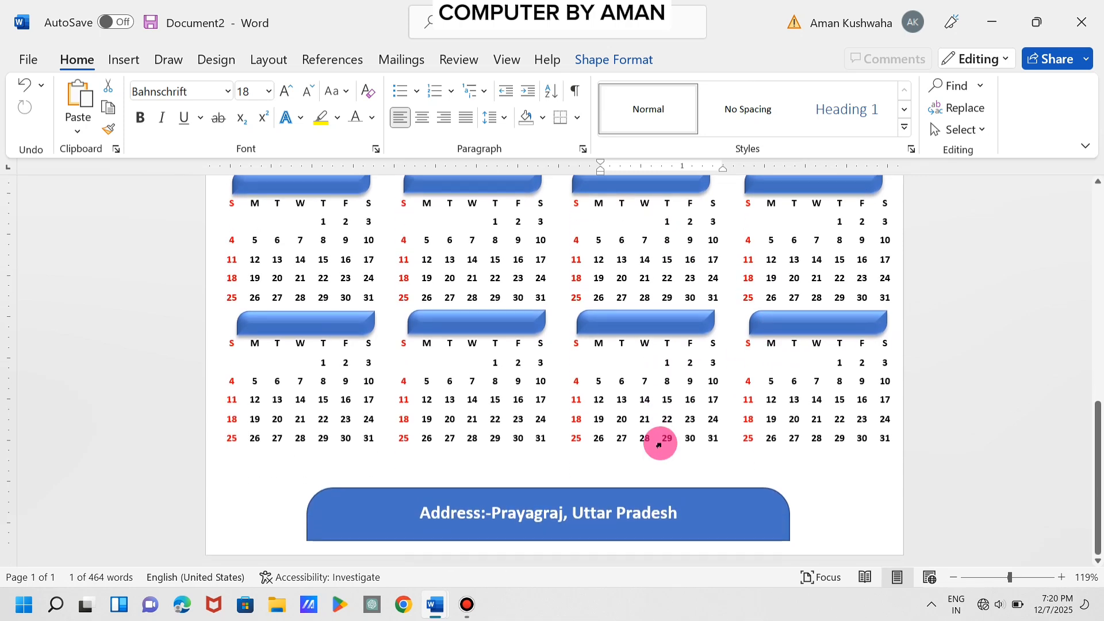
scroll(659, 444, up, 15)
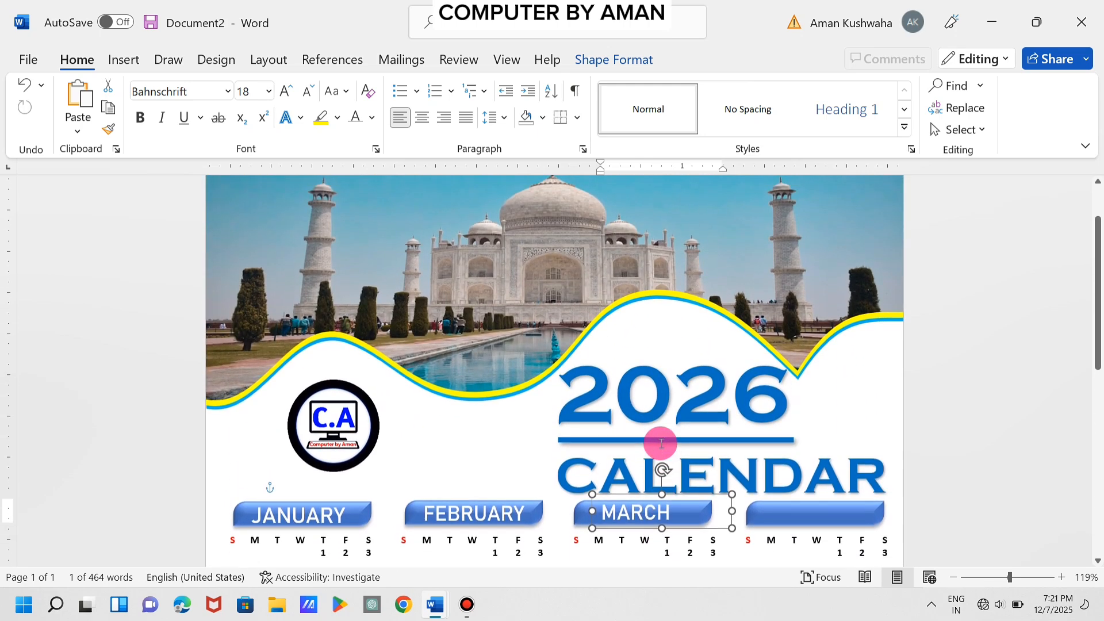
scroll(660, 443, up, 1)
click(489, 462)
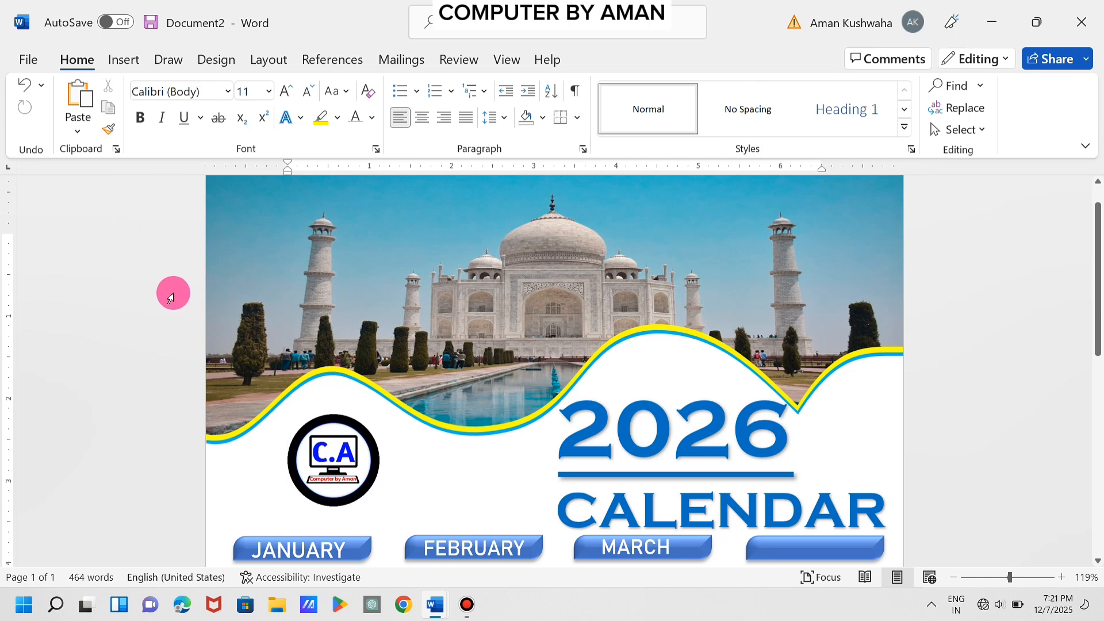
Preview the calendar for printing and try to print one copy with Microsoft Print to PDF.
click(25, 64)
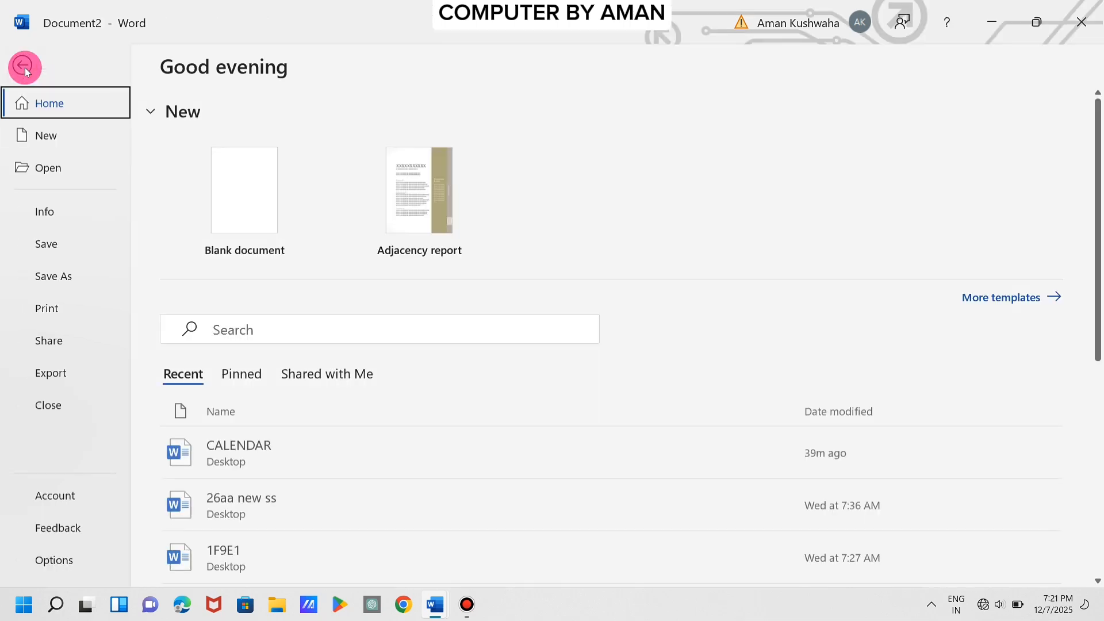
click(55, 305)
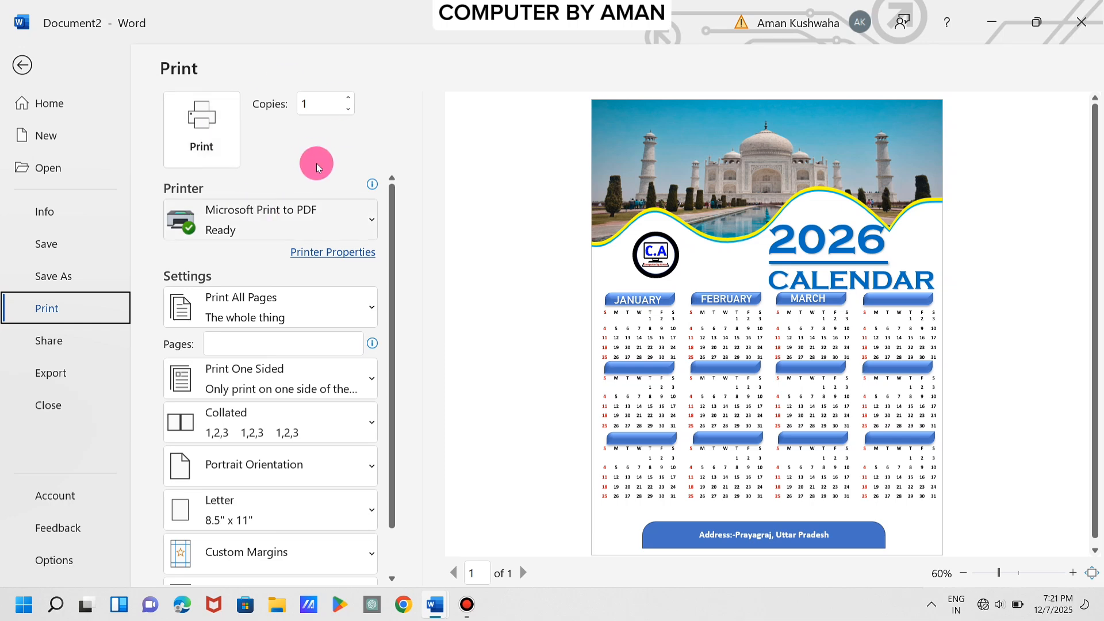
click(197, 148)
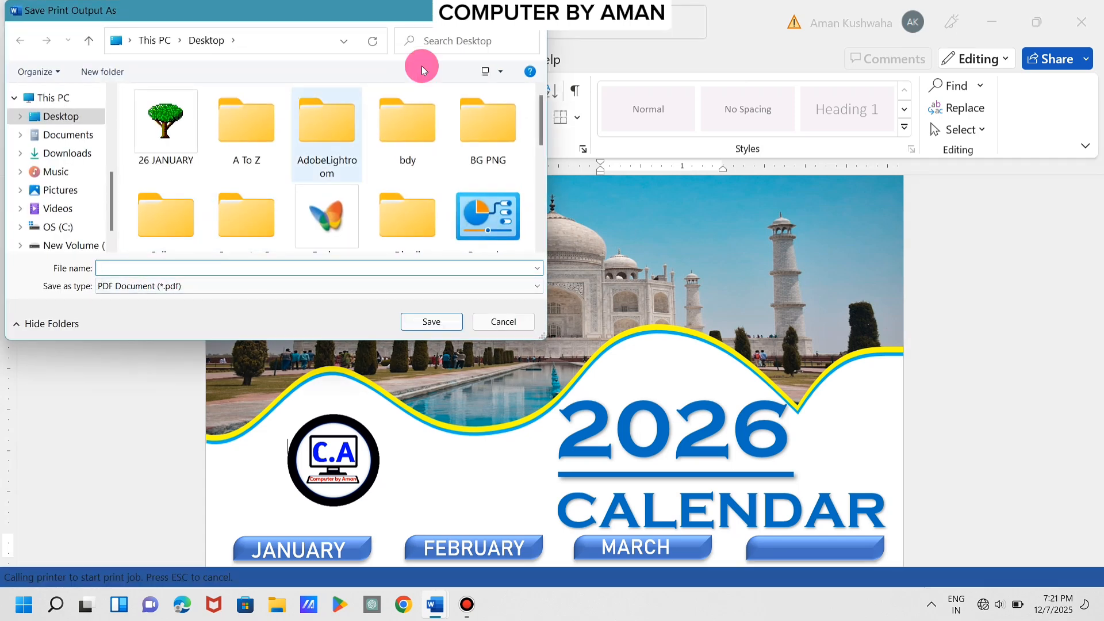
key(Escape)
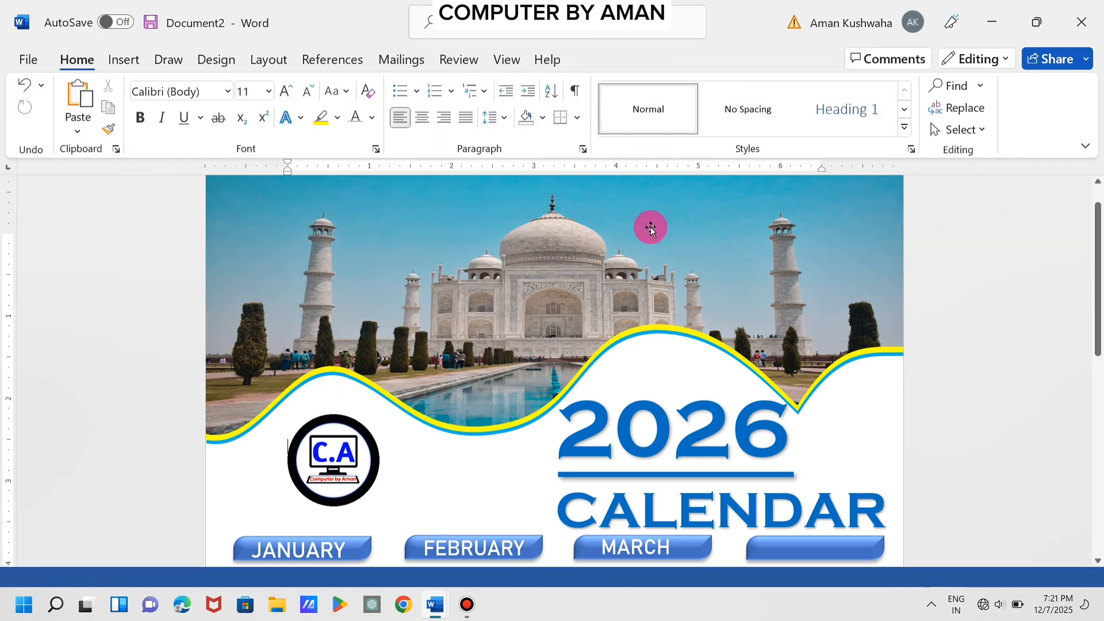